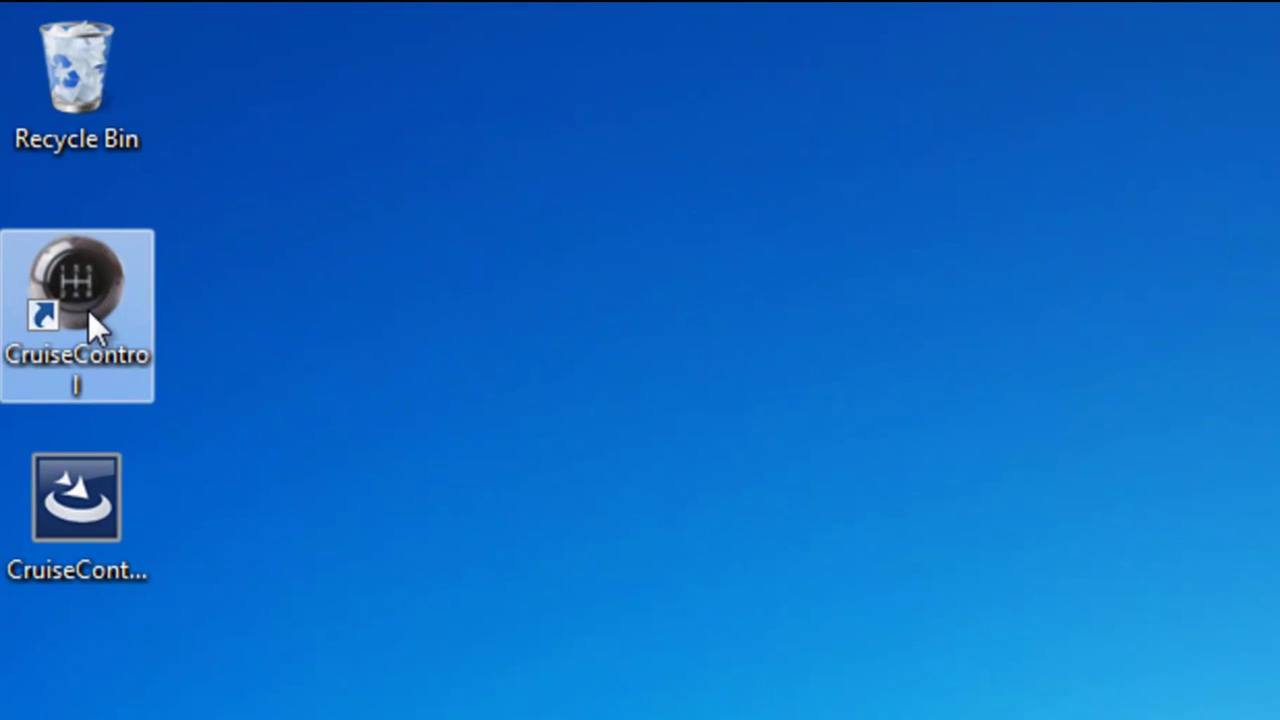
Step: Launch CruiseControl and dismiss the login advice and restart notices so it updates its settings
double_click(28, 100)
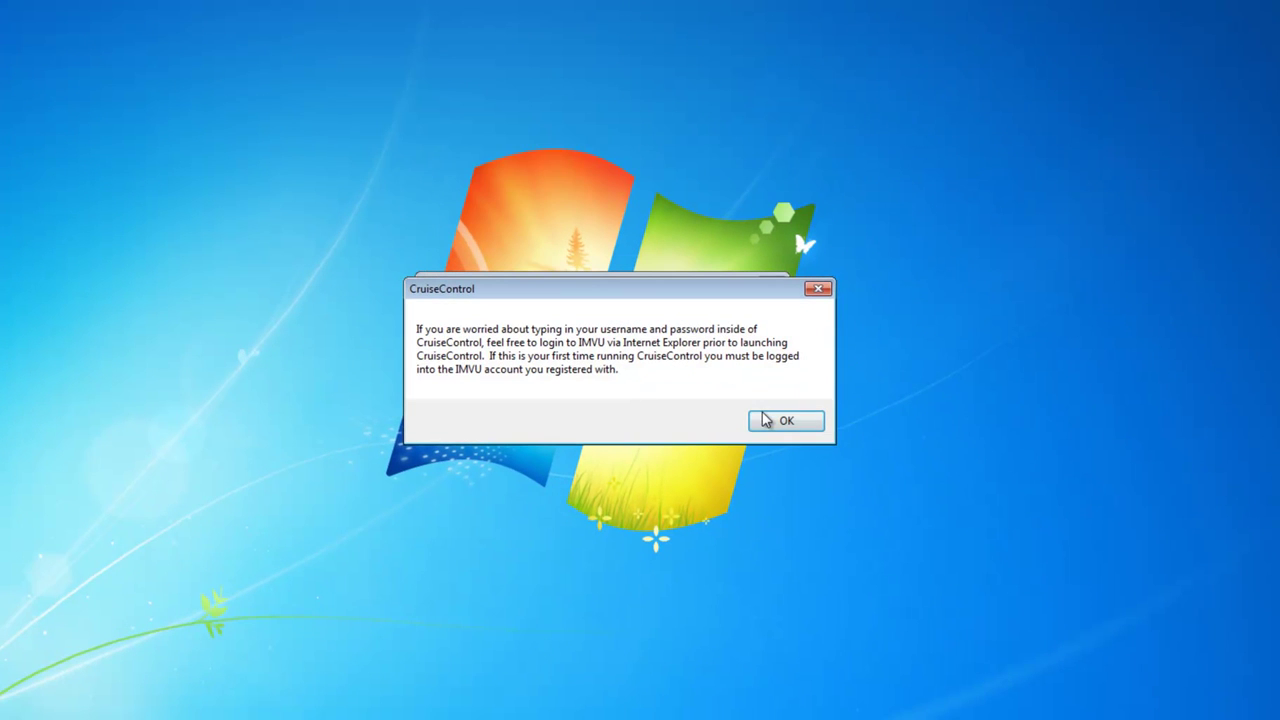
left_click(763, 420)
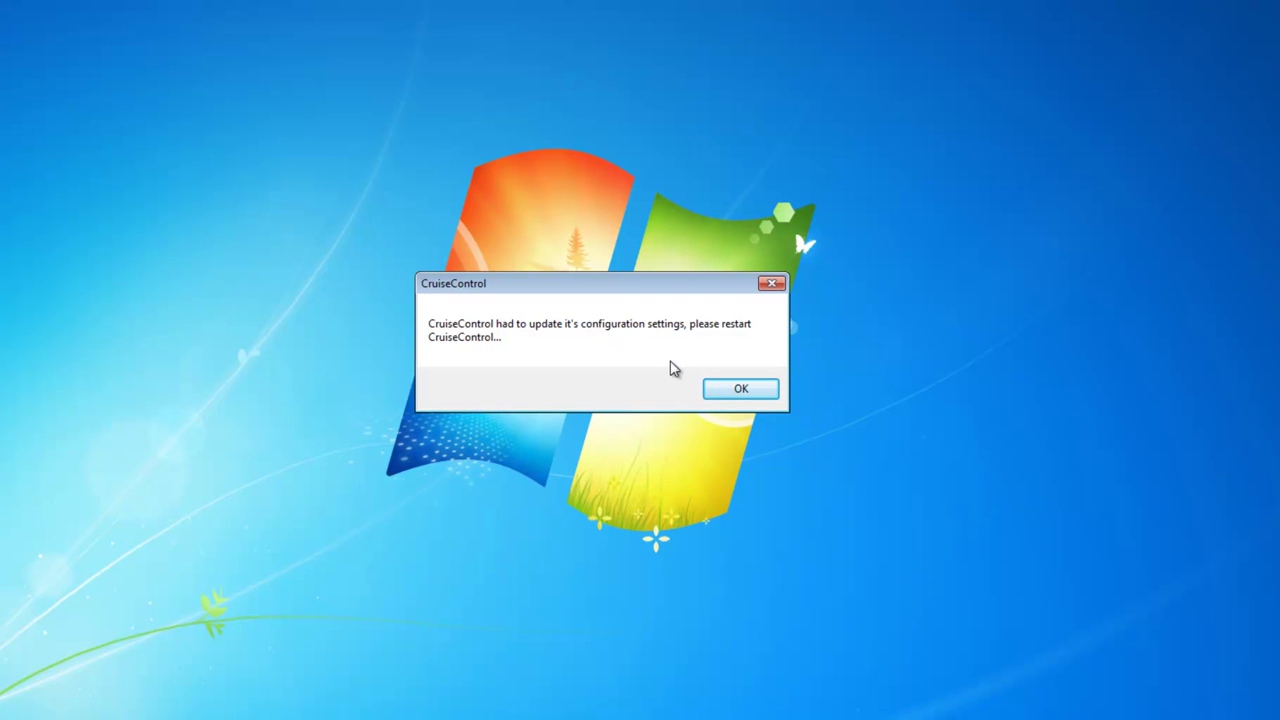
left_click(716, 394)
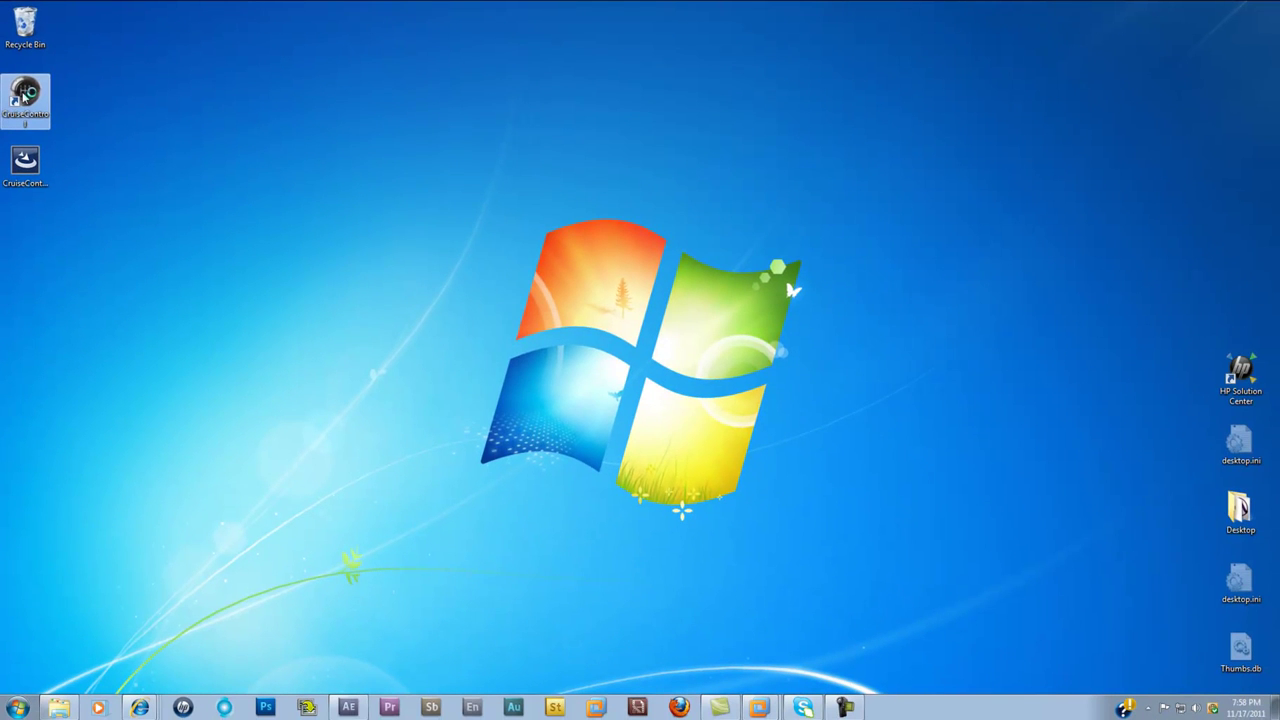
Step: Relaunch CruiseControl and move the login advice notice up and to the right
double_click(22, 97)
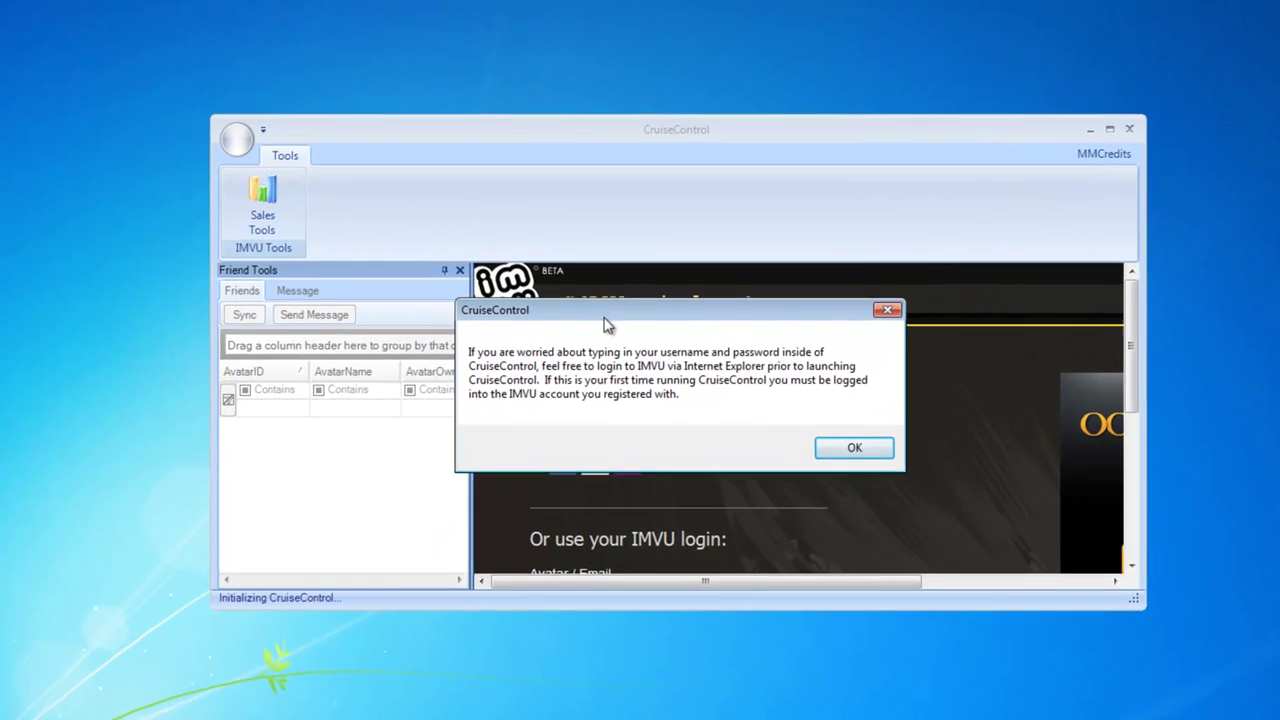
left_click_drag(604, 317, 652, 277)
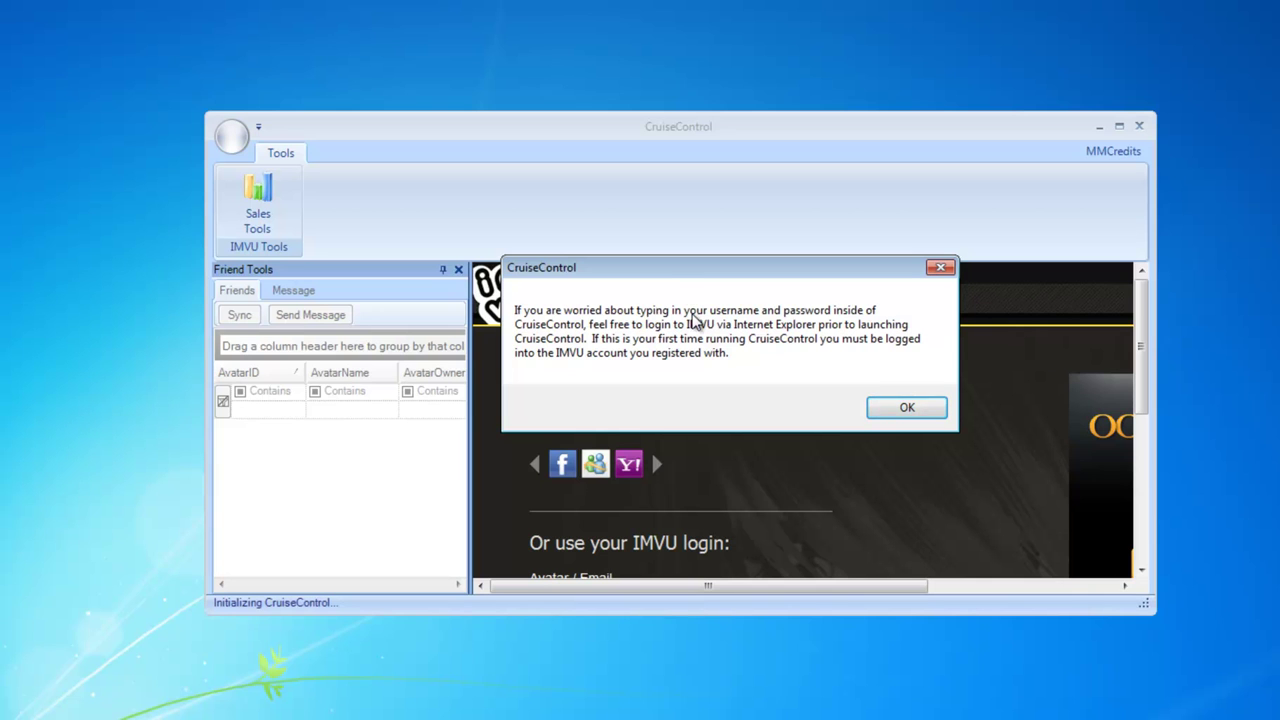
Step: Dismiss the notice and log in to IMVU with the account's avatar name and password
left_click(878, 407)
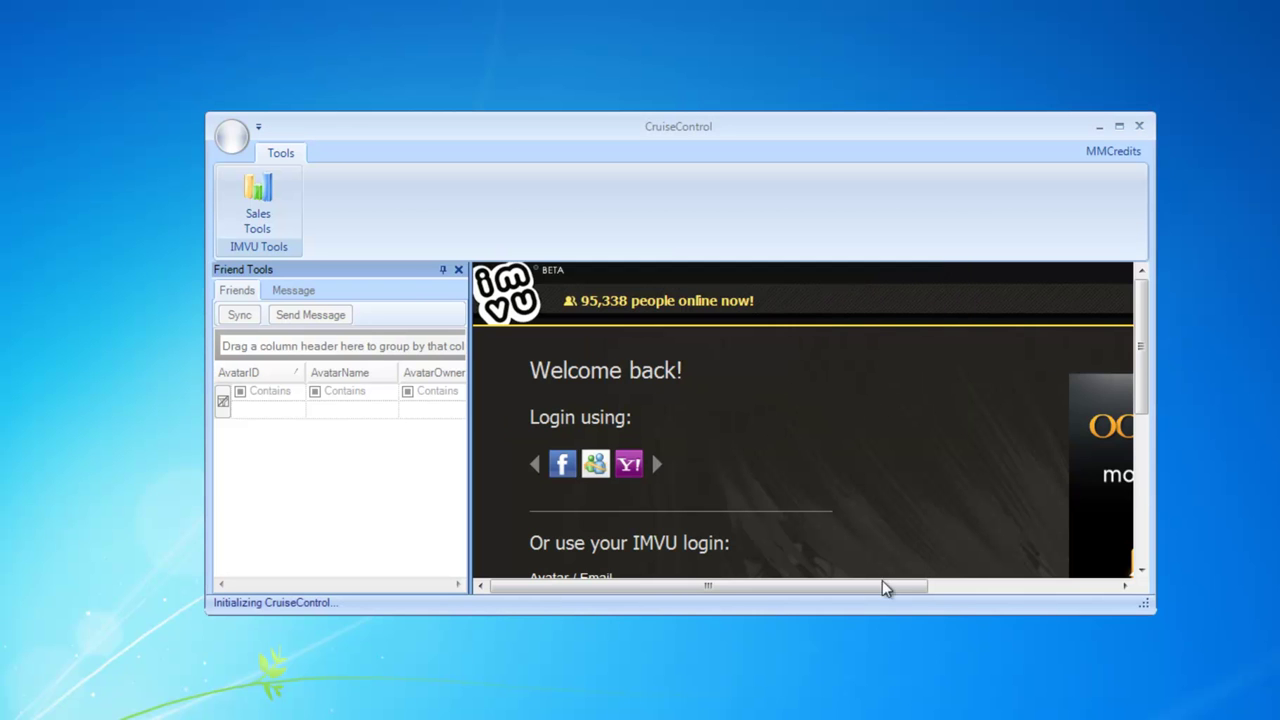
scroll(879, 537, "down", 3)
left_click(721, 458)
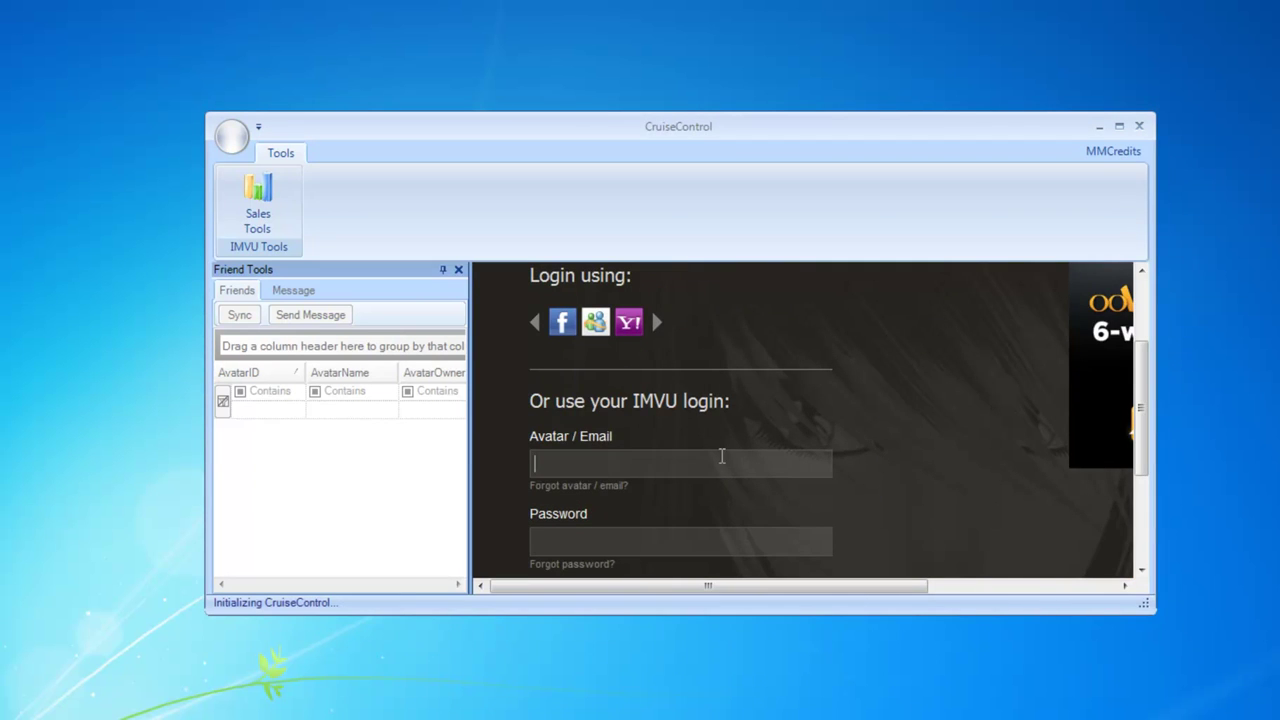
type("tomcruise")
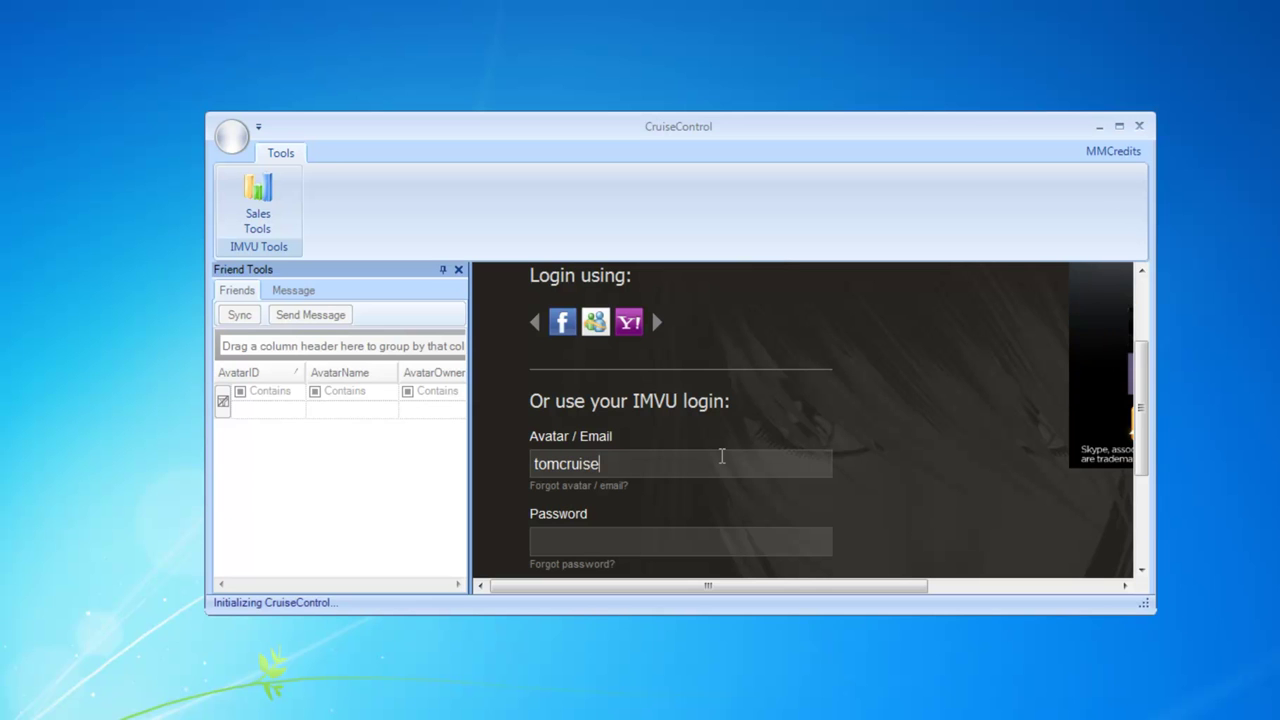
key("Tab")
type("*****")
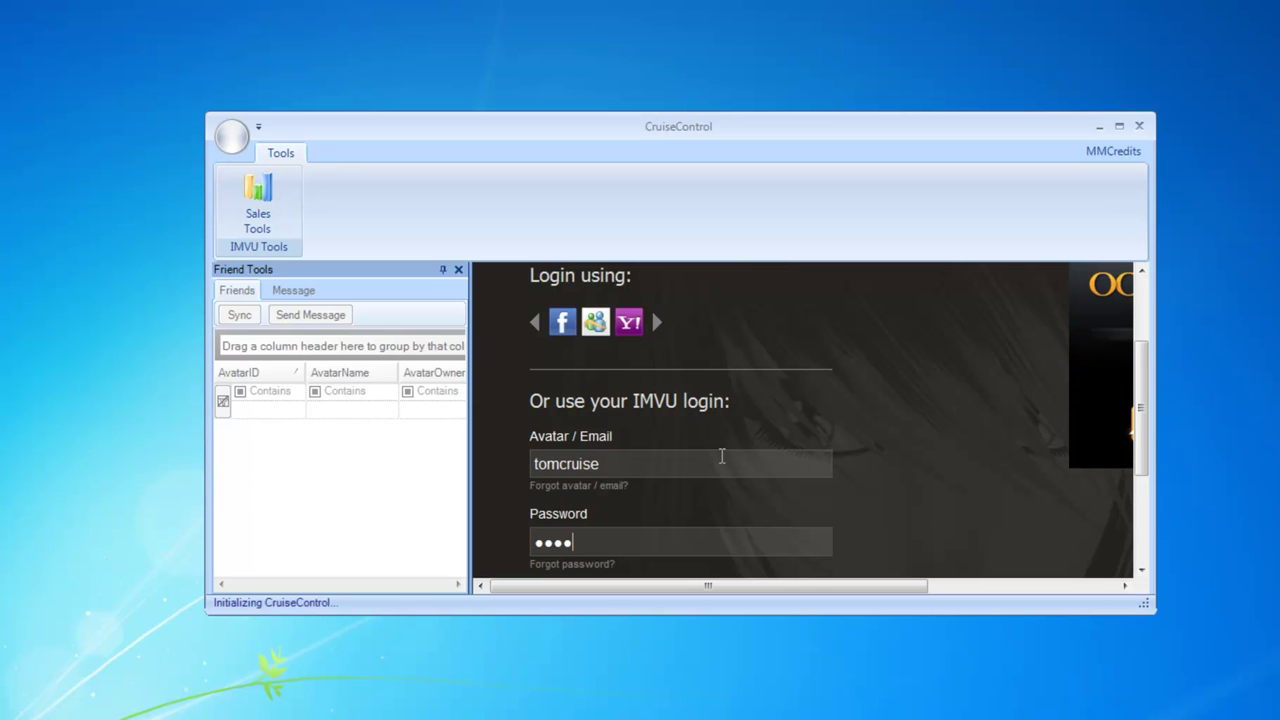
type("*********")
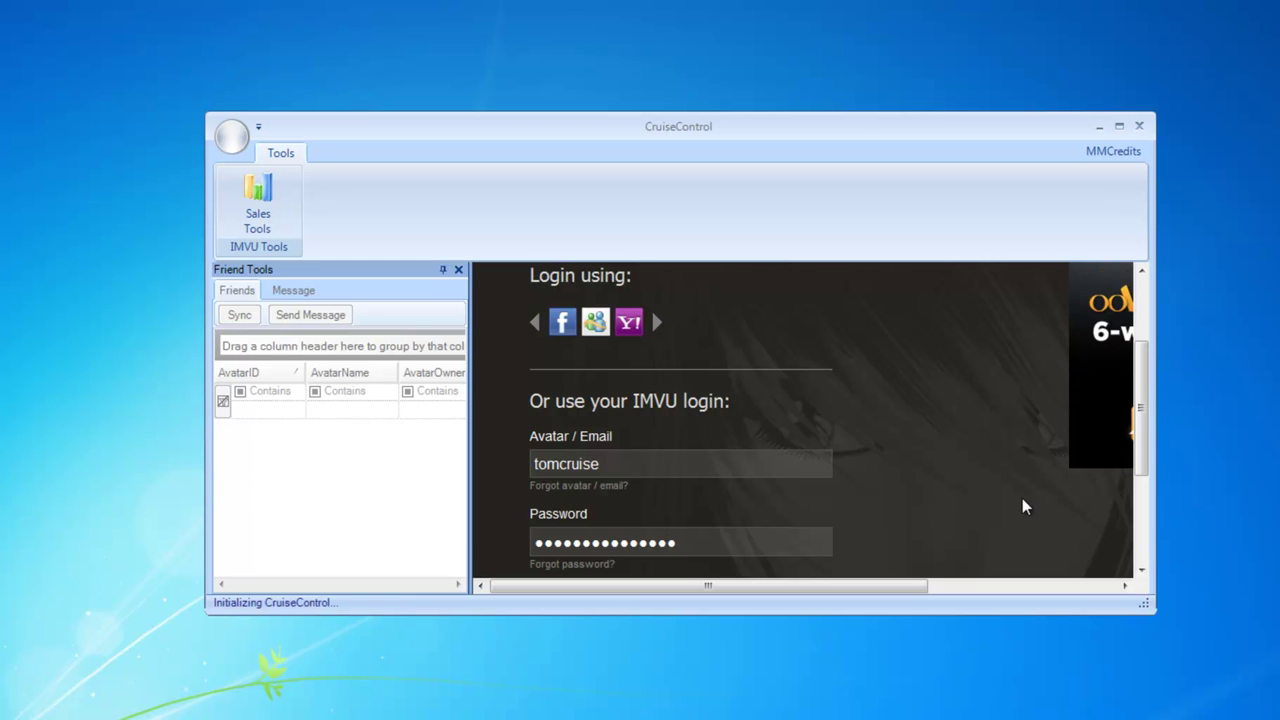
scroll(1022, 507, "down", 3)
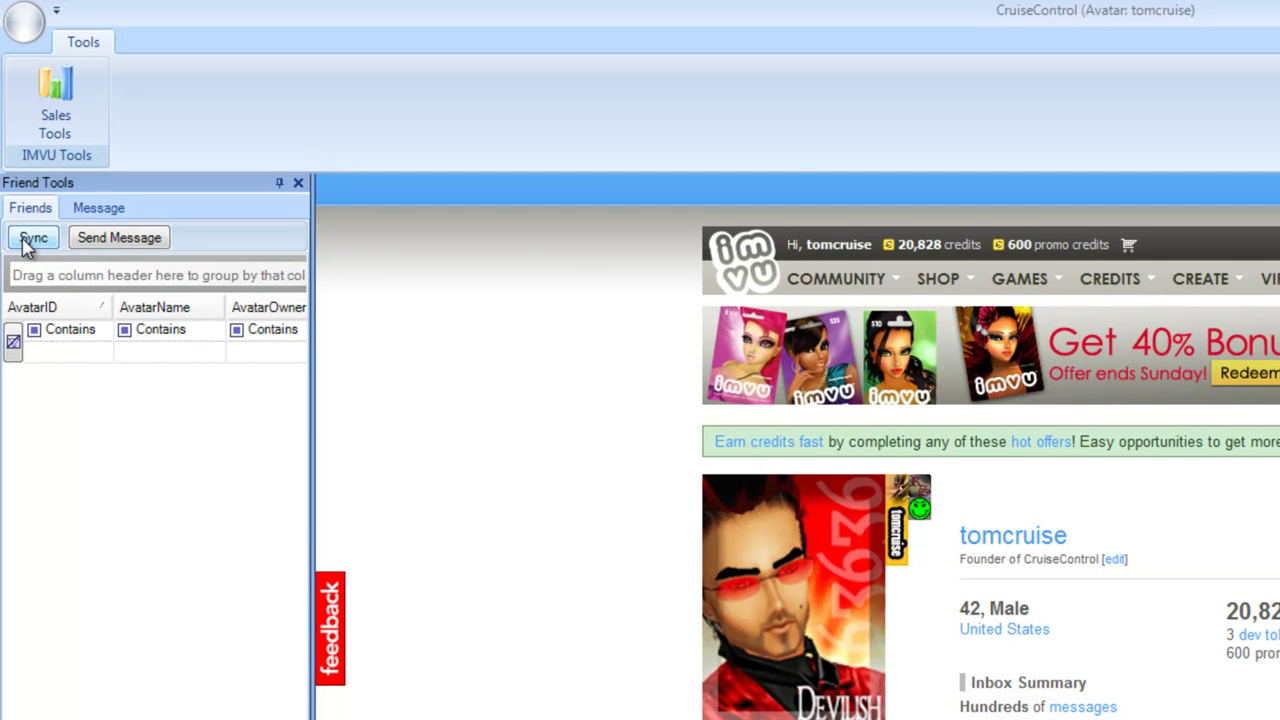
Step: Sync the friends list and sort it ascending by AvatarName, back at the top
left_click(33, 239)
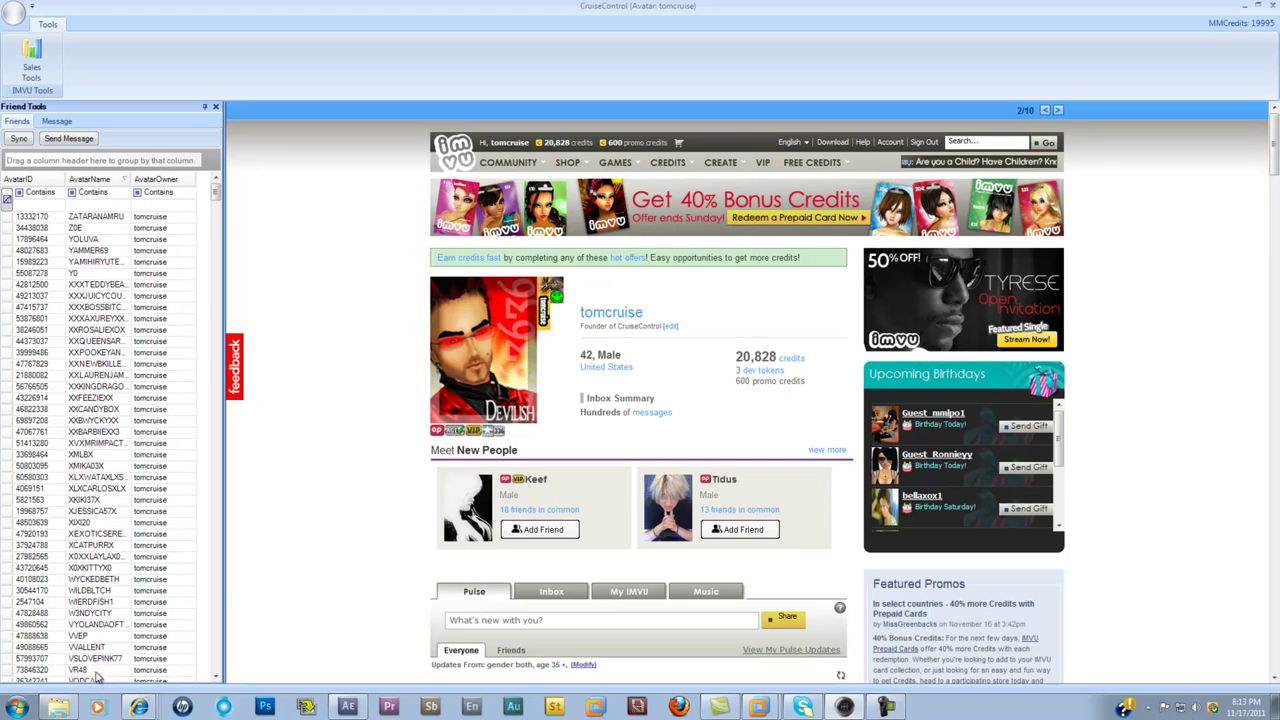
scroll(106, 615, "down", 10)
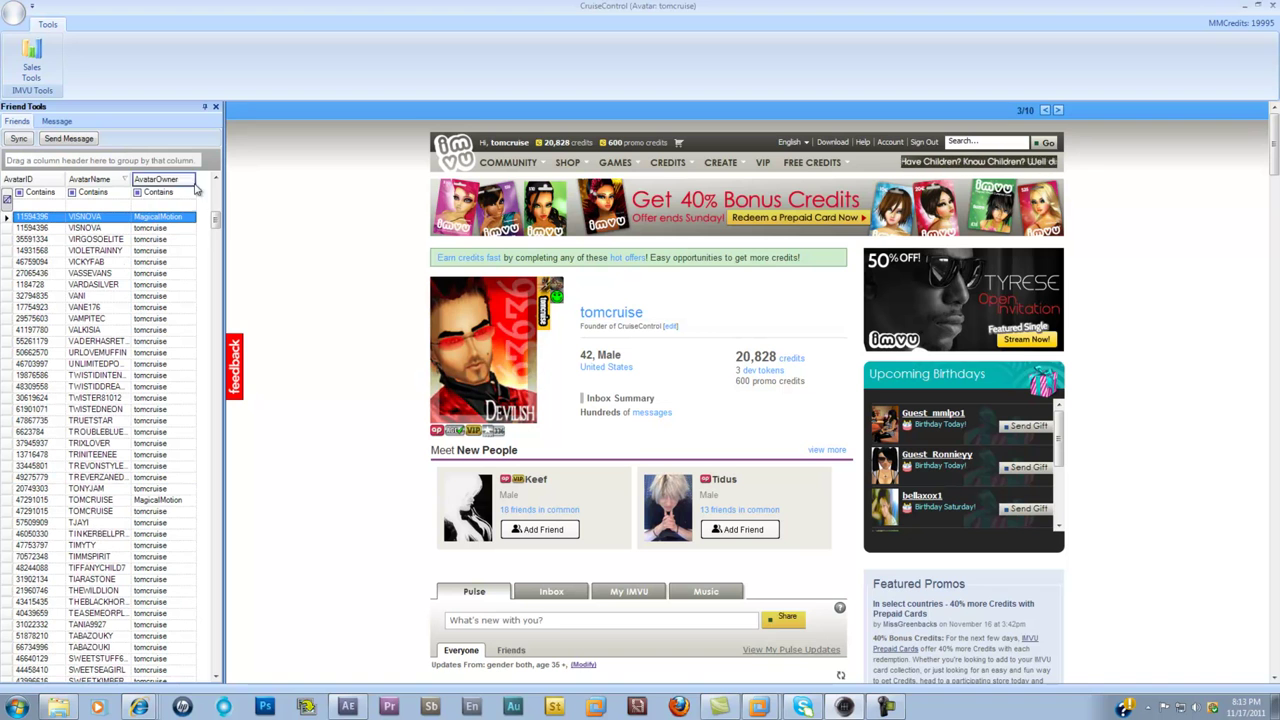
scroll(185, 241, "down", 15)
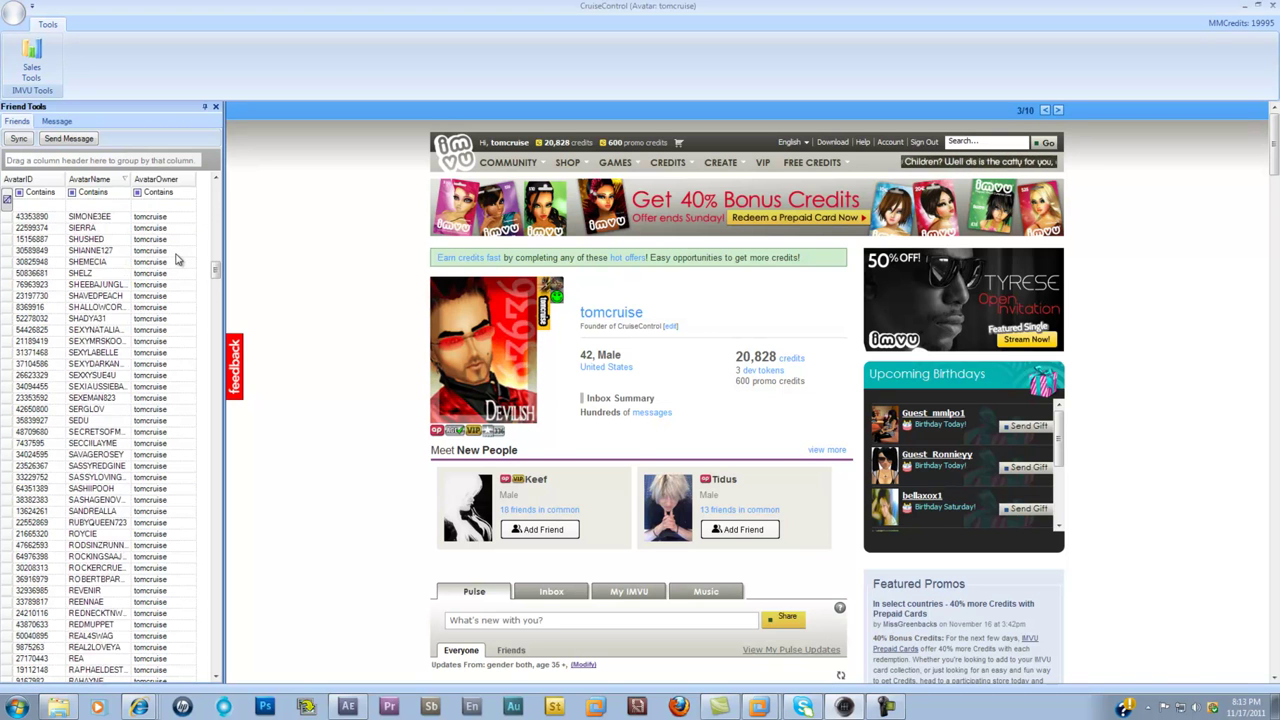
scroll(177, 257, "up", 8)
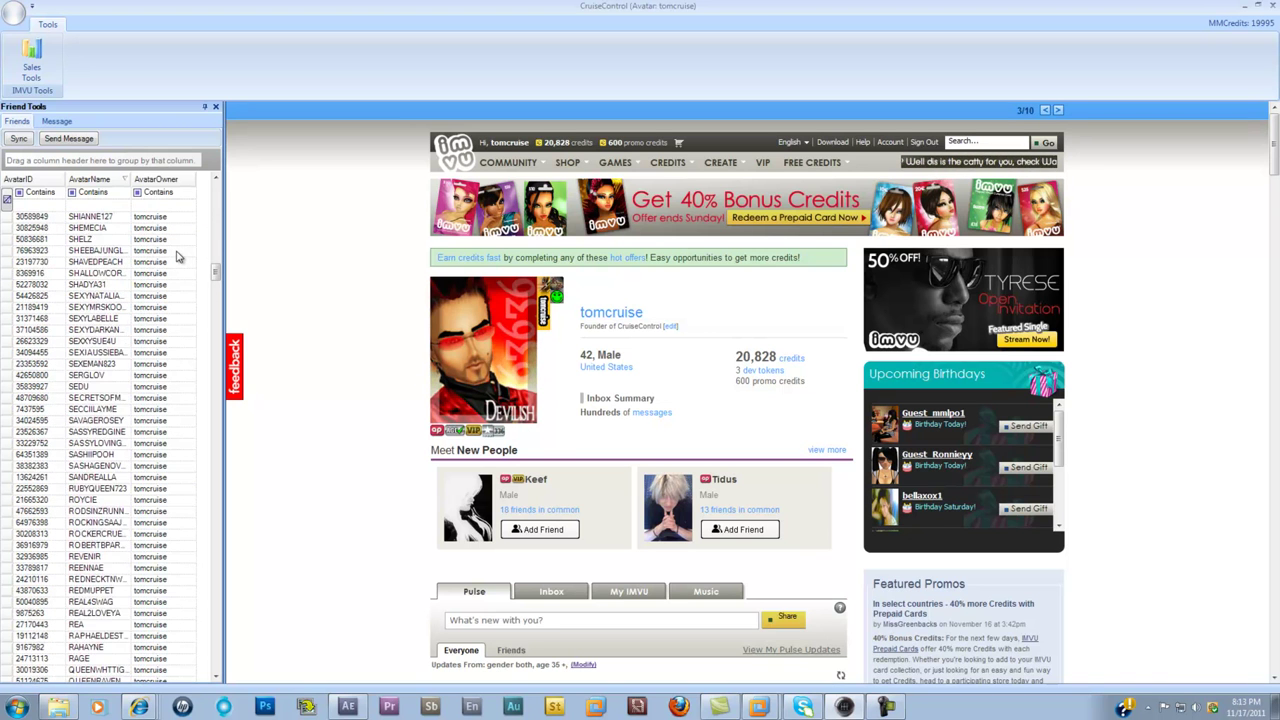
left_click(110, 180)
scroll(115, 275, "up", 6)
scroll(115, 275, "up", 11)
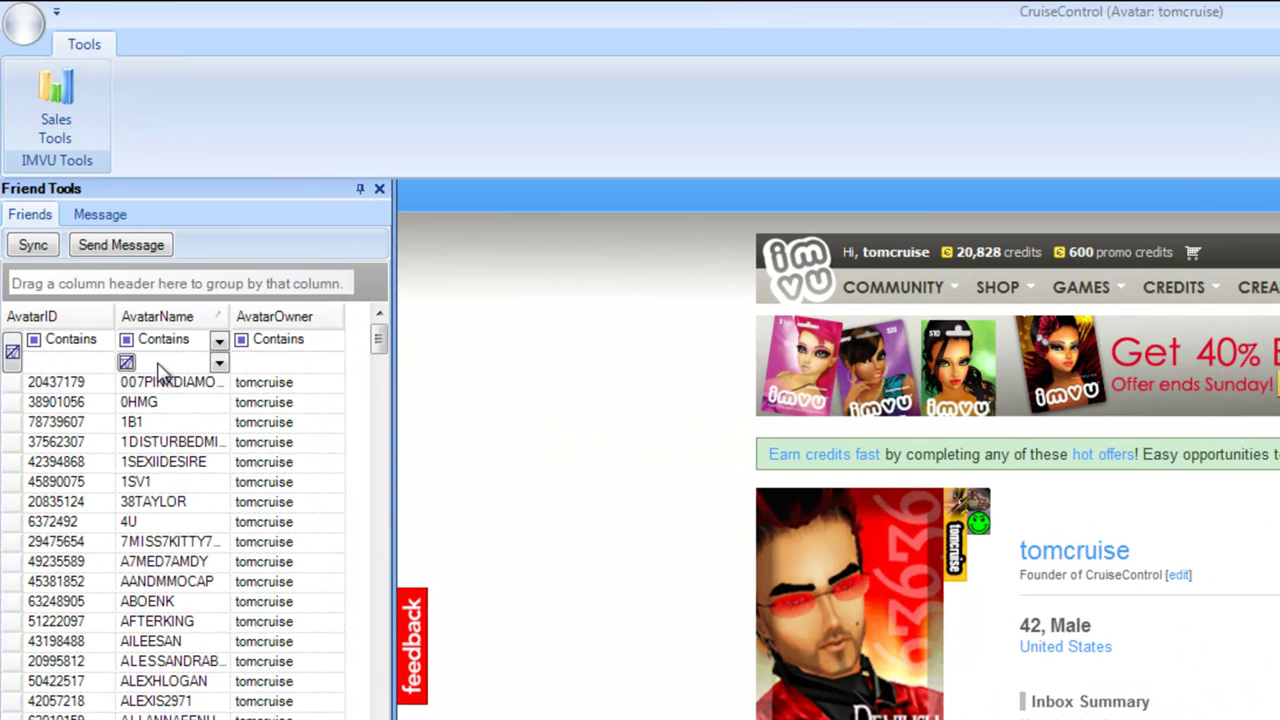
Step: Filter AvatarName by 'ev', switching the condition to Starts with
left_click(158, 364)
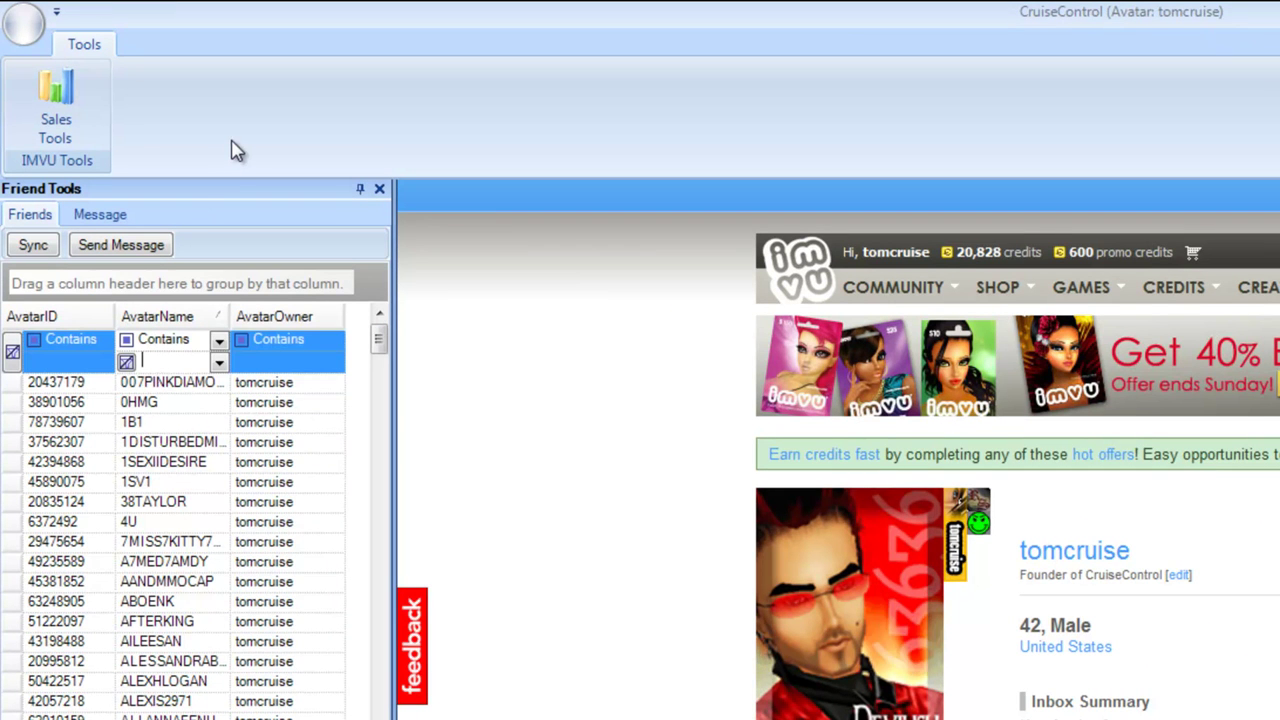
type("e")
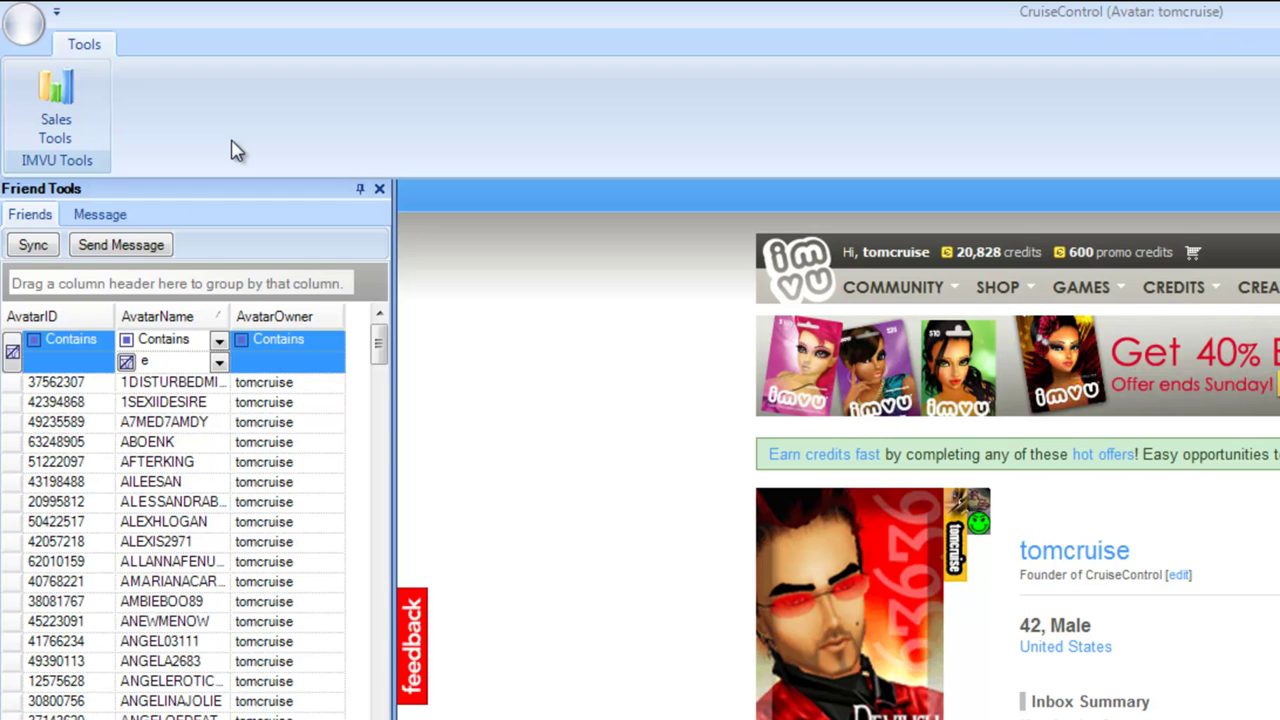
type("v")
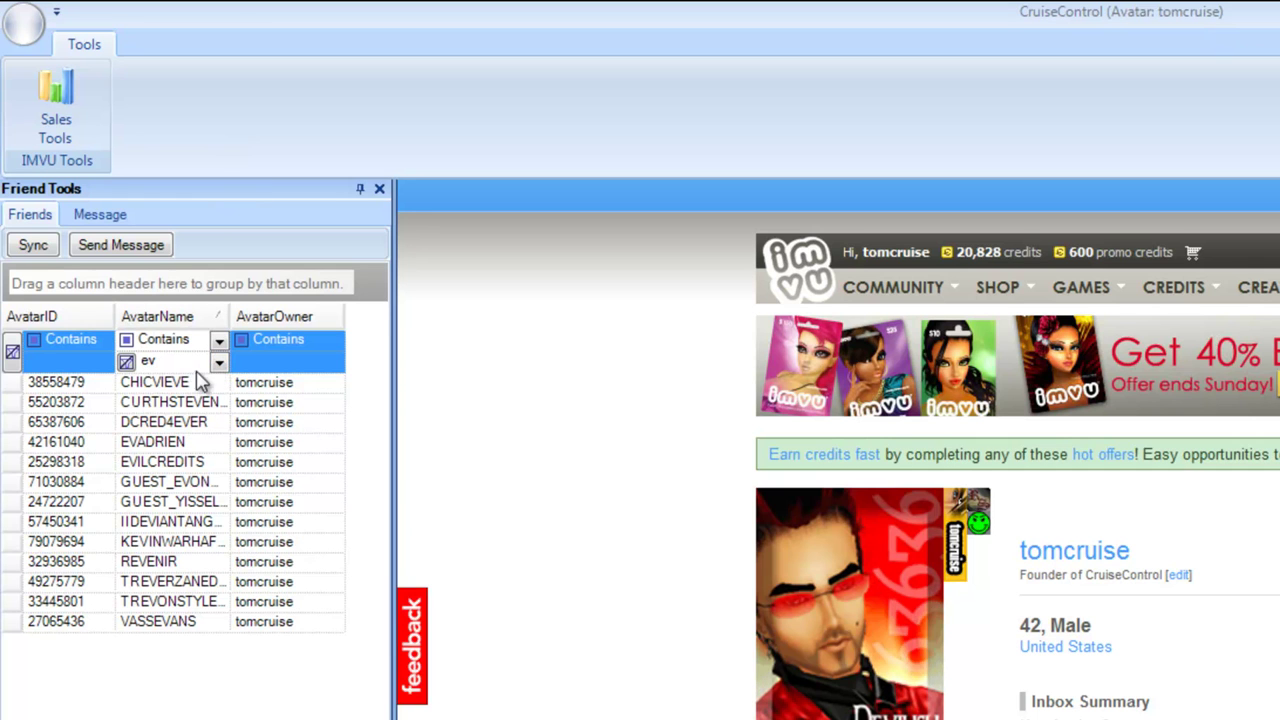
left_click(219, 342)
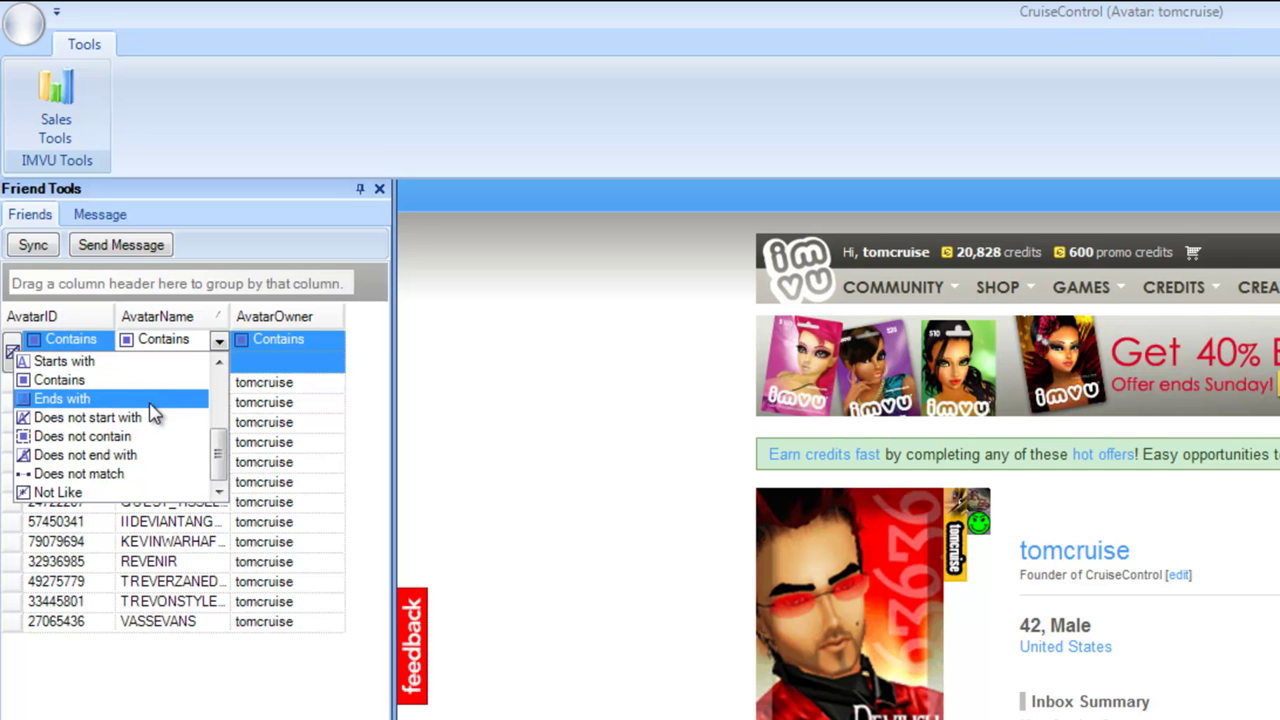
left_click(143, 362)
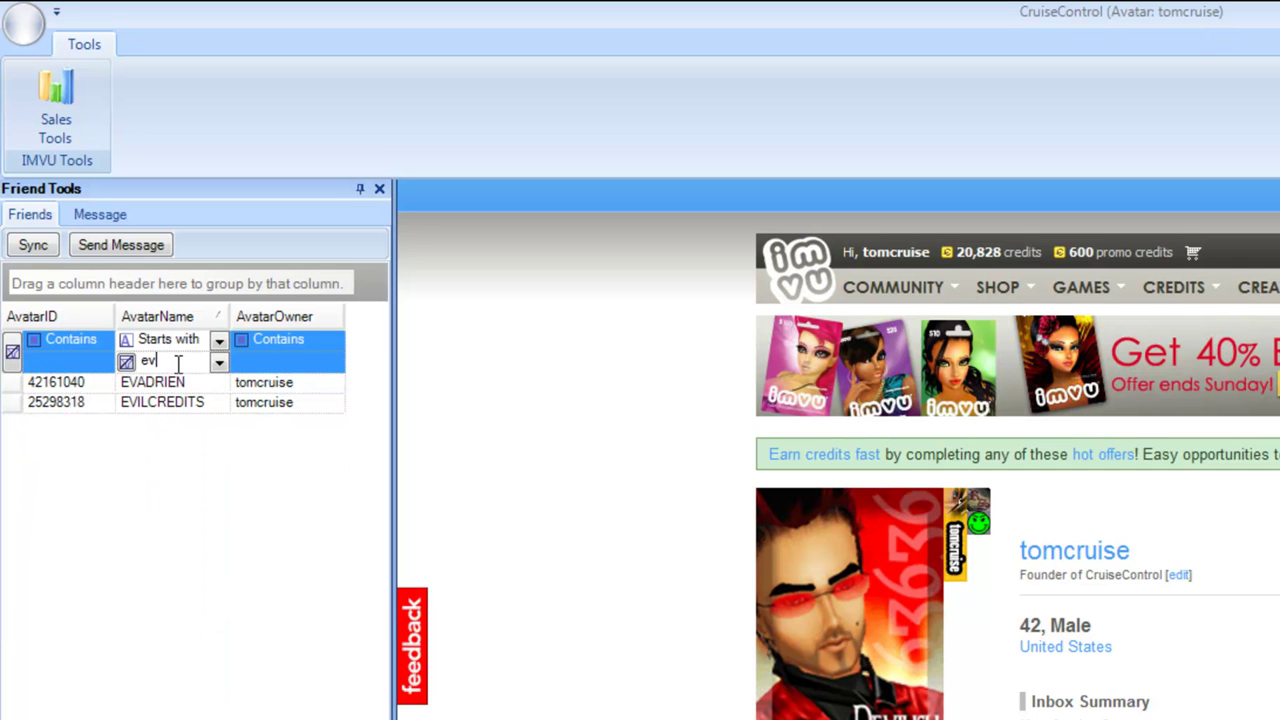
Step: Try Contains, settle on the Ends with condition, and clear the 'ev' filter text
left_click(212, 348)
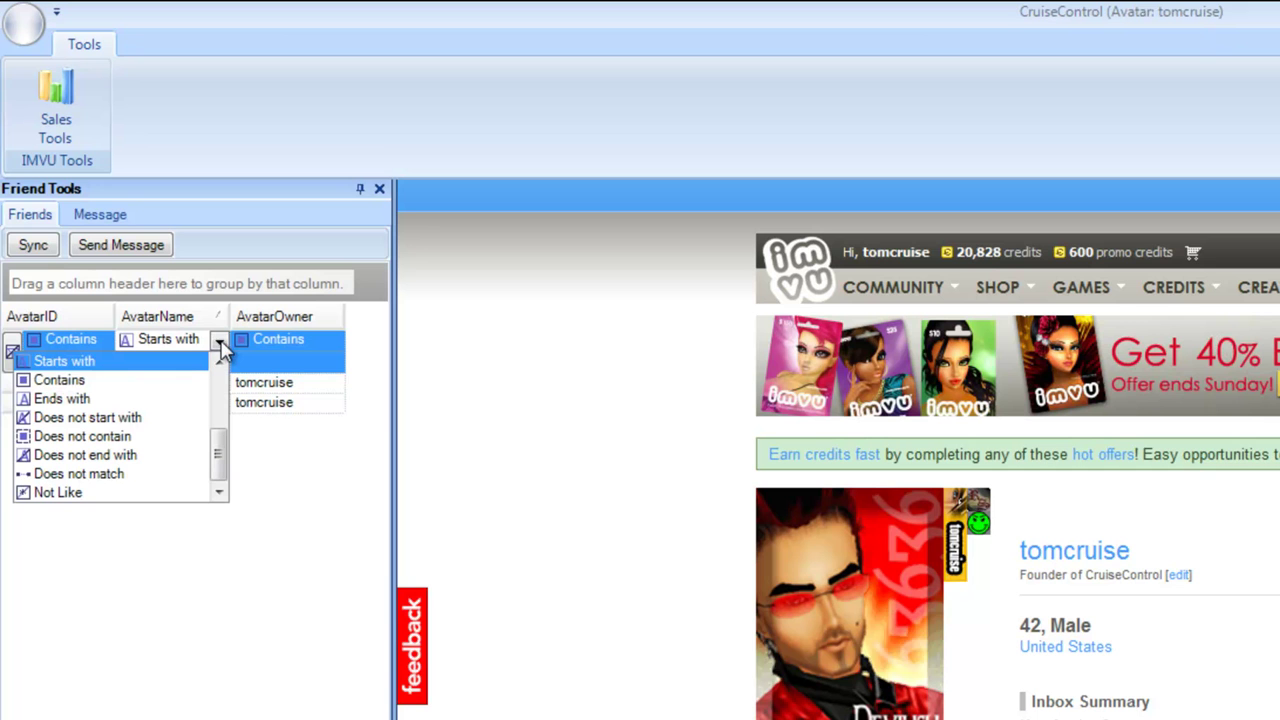
left_click(162, 382)
left_click(218, 340)
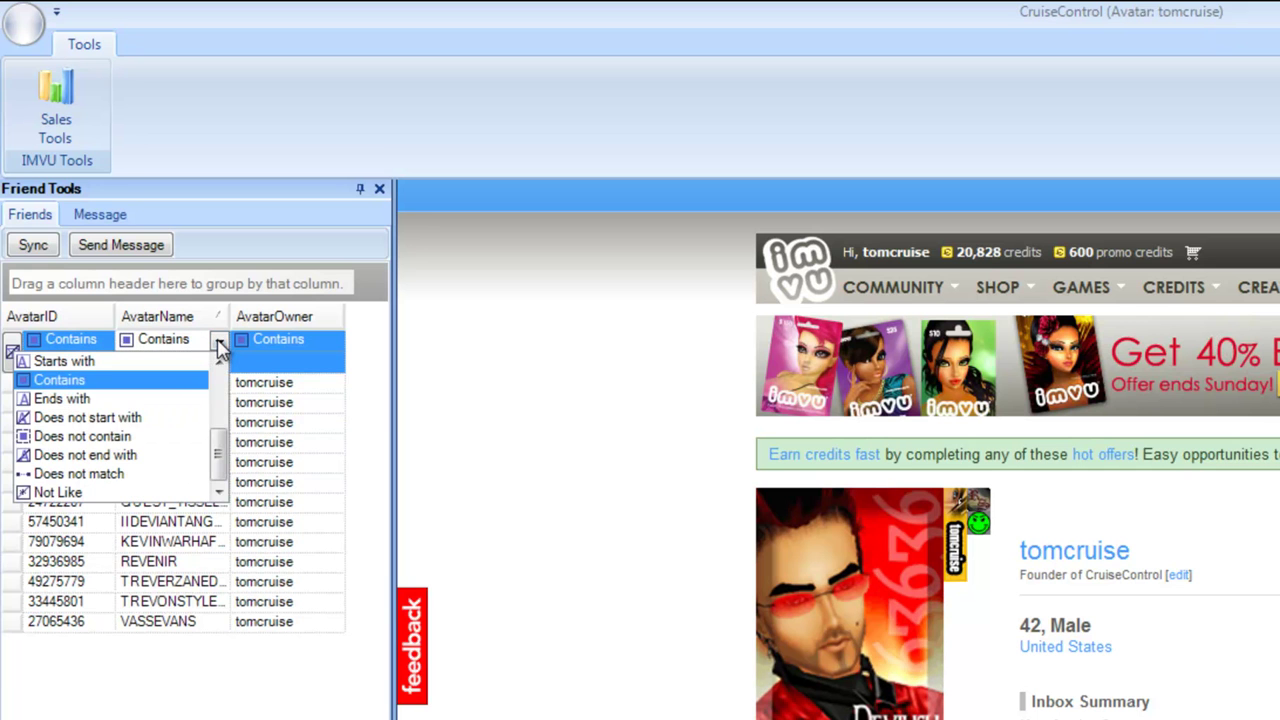
left_click(158, 394)
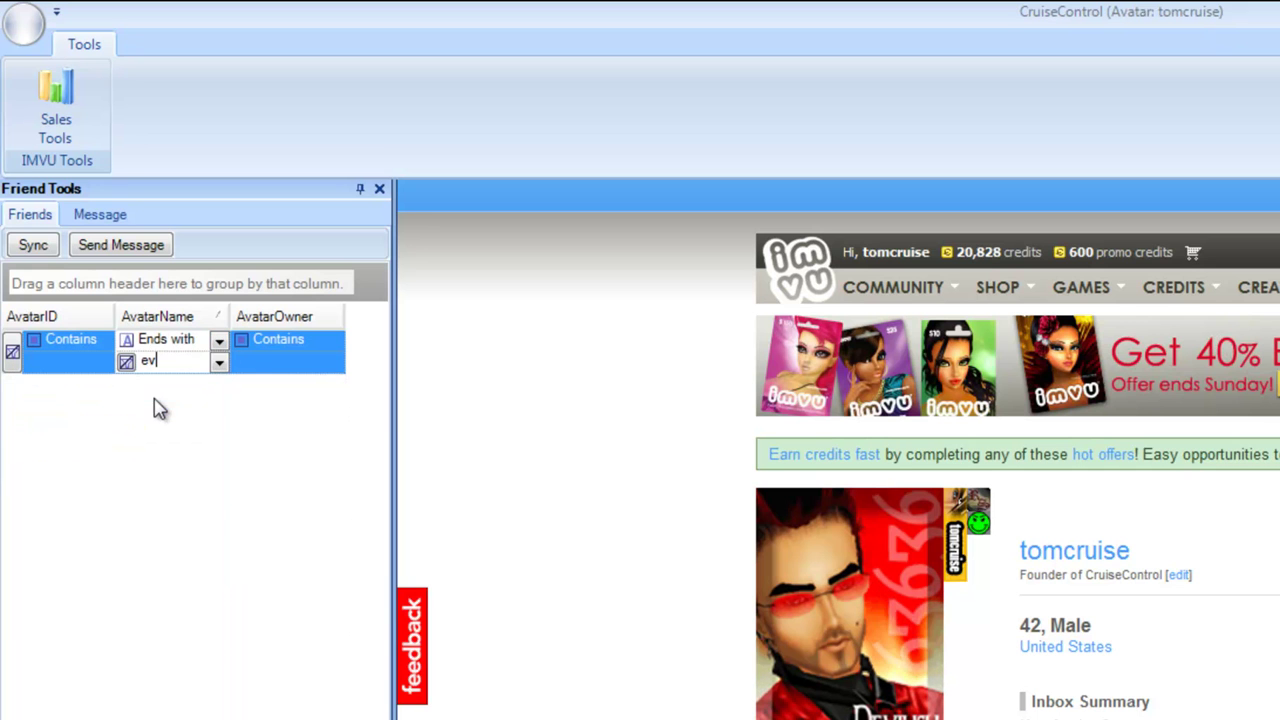
left_click(218, 340)
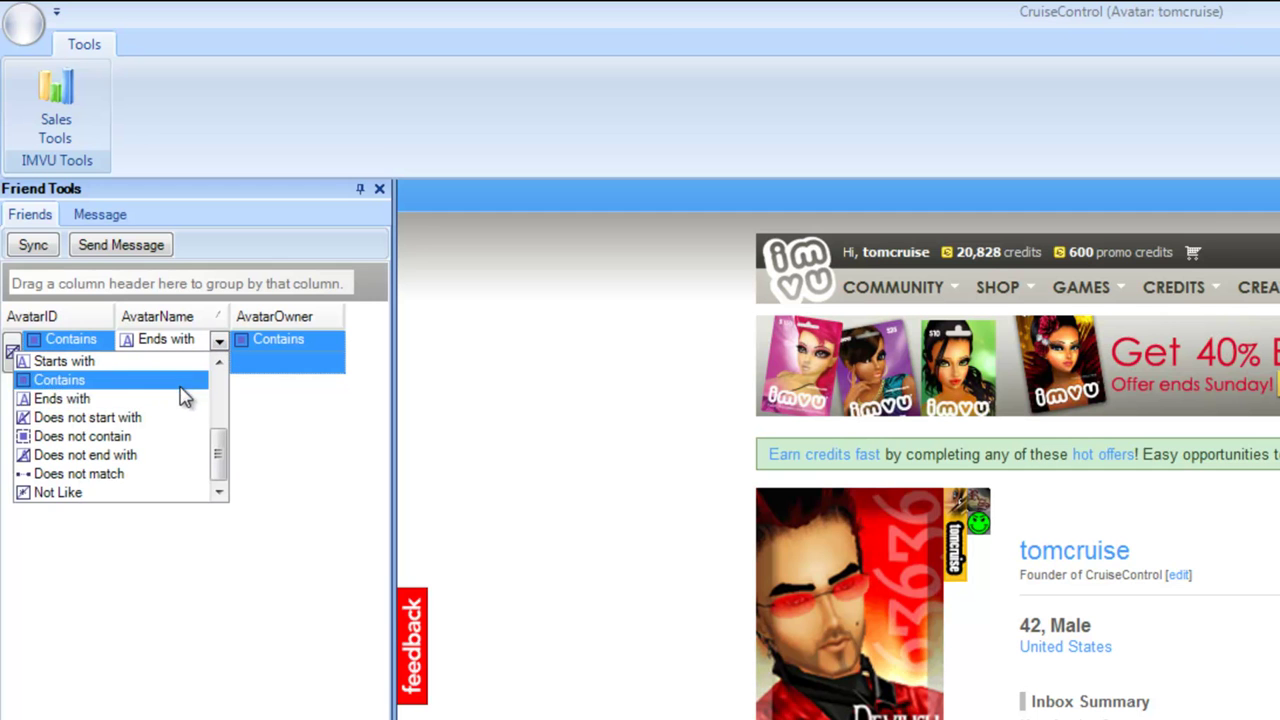
left_click_drag(218, 460, 217, 385)
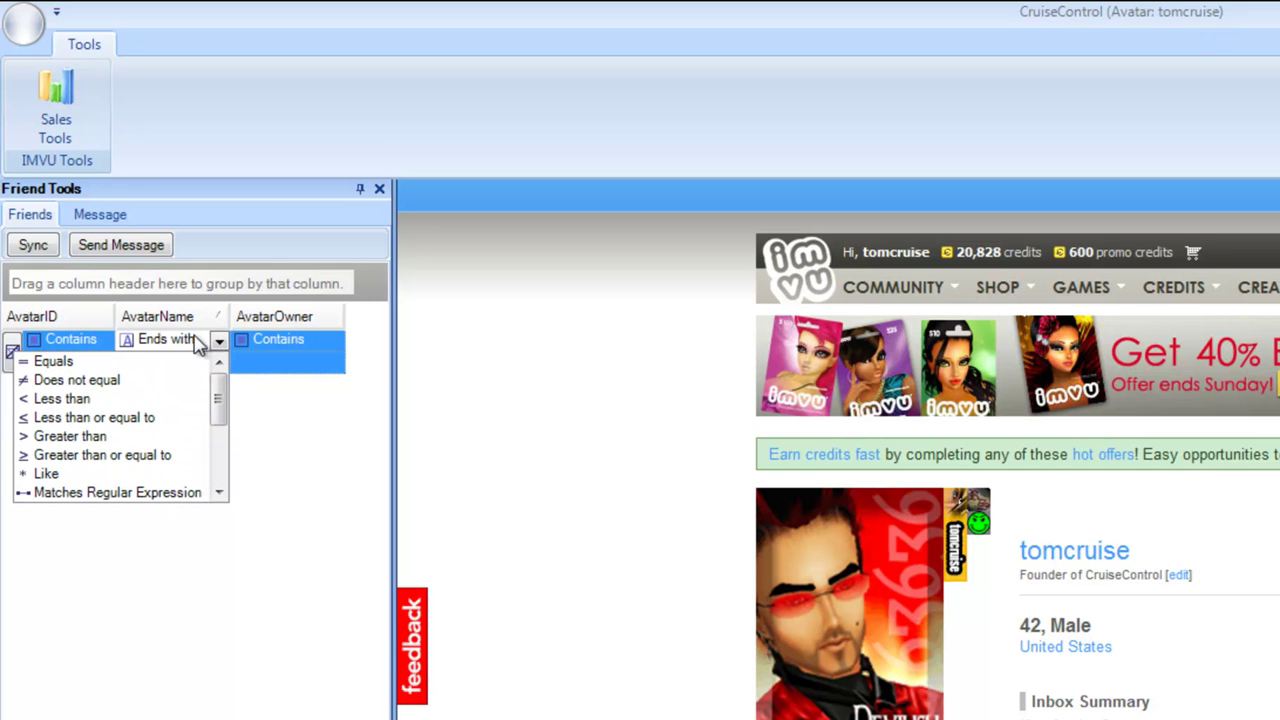
left_click(203, 338)
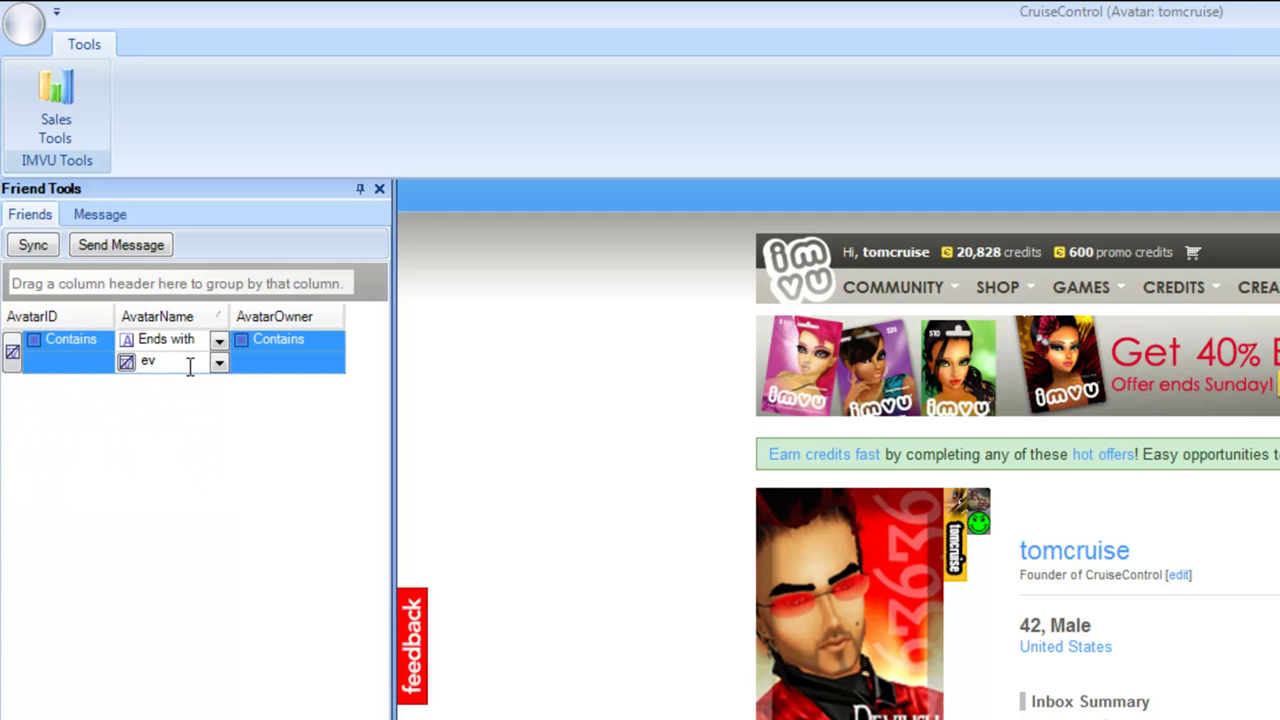
left_click_drag(171, 363, 140, 362)
key("BackSpace")
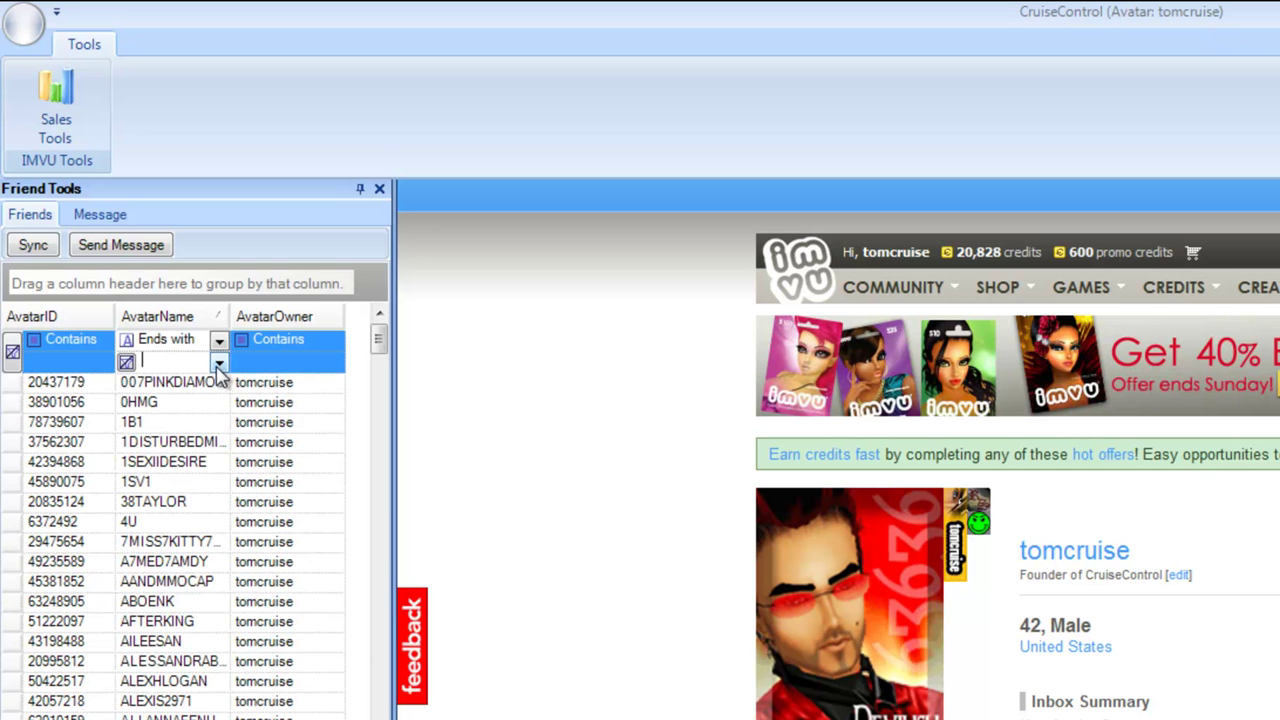
Step: Filter the grid to one avatar picked from the AvatarName values, then clear that filter
left_click(218, 364)
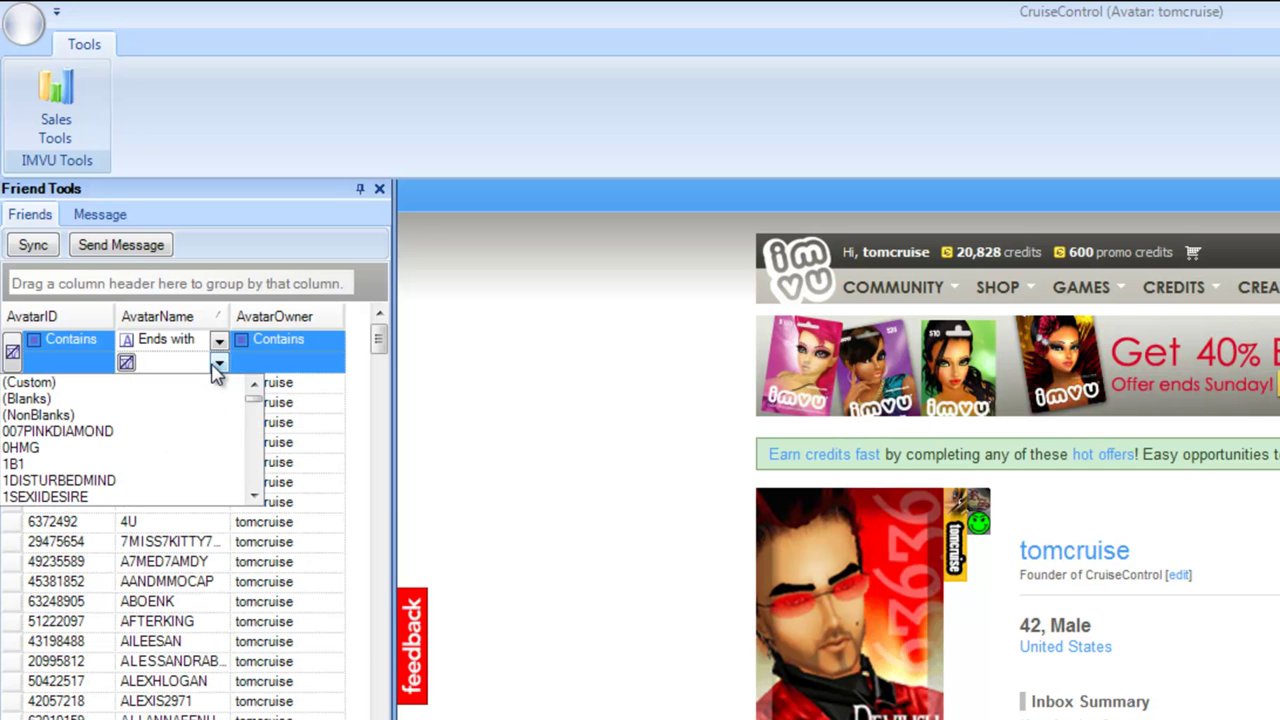
left_click_drag(254, 405, 256, 466)
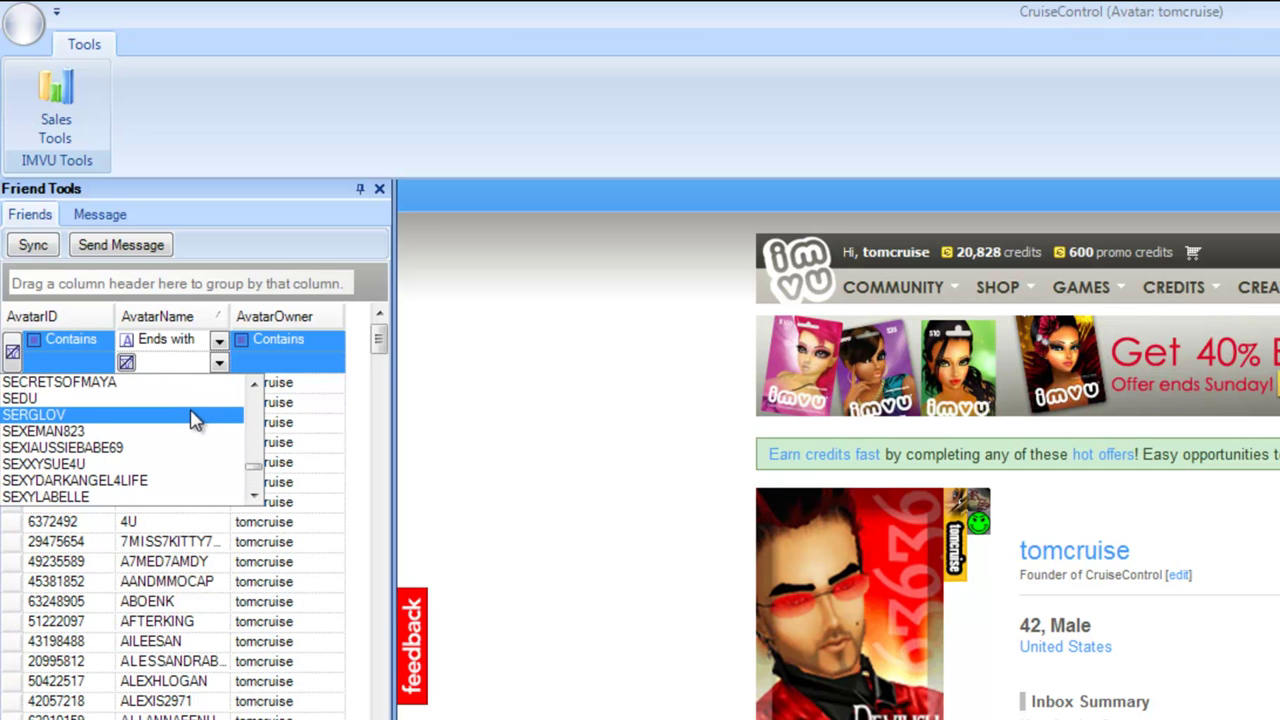
left_click(192, 413)
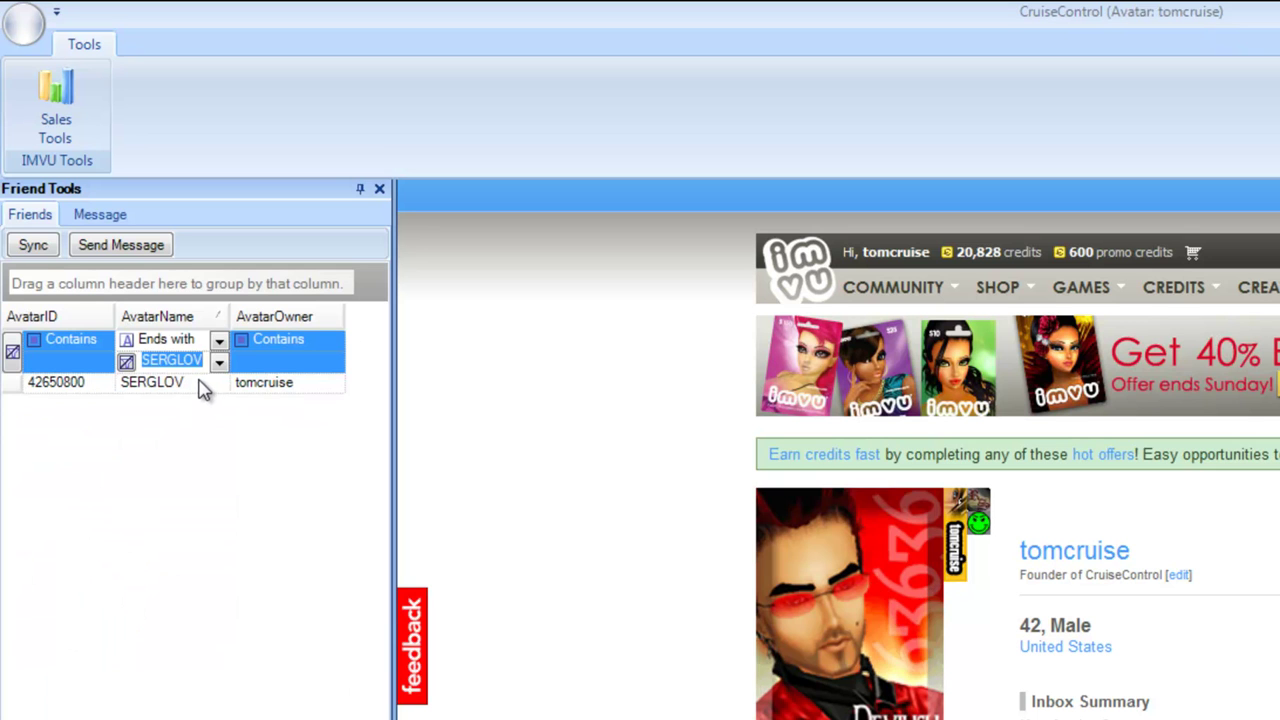
left_click(127, 362)
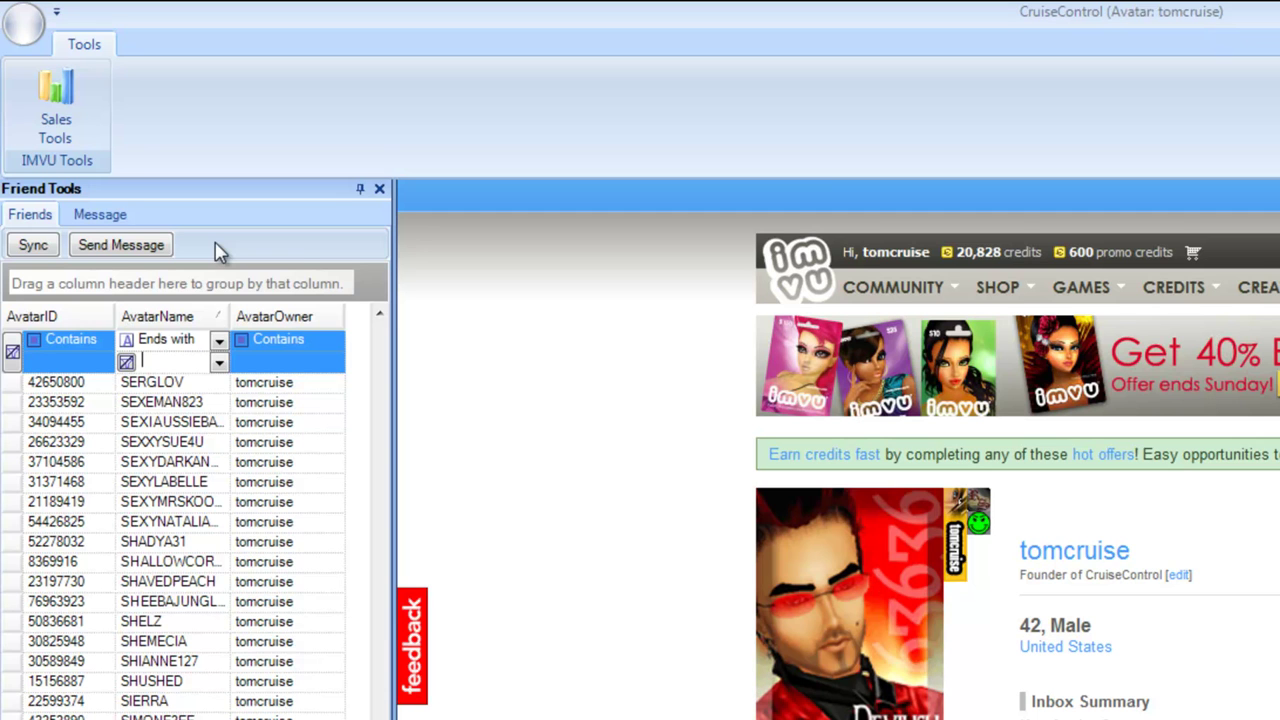
Step: Draft the message 'This is a test to myself', then return to the AvatarName filter cell
left_click(111, 224)
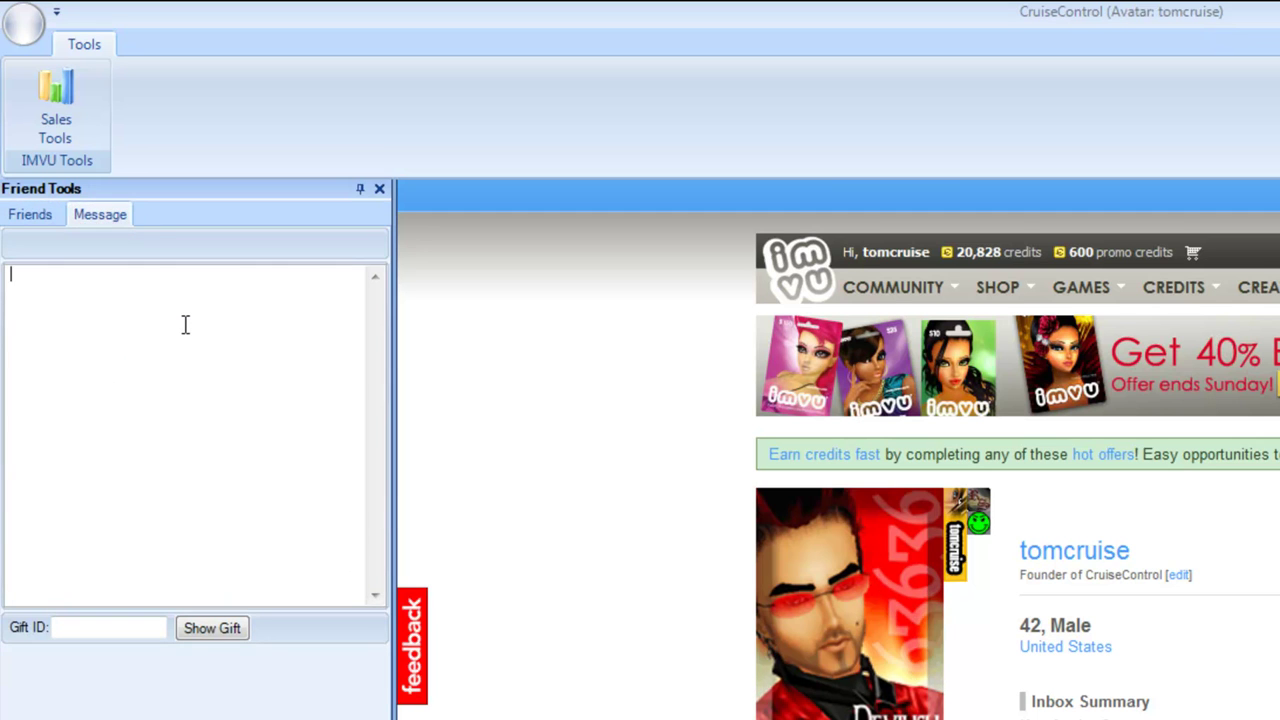
type("This is a test to myself")
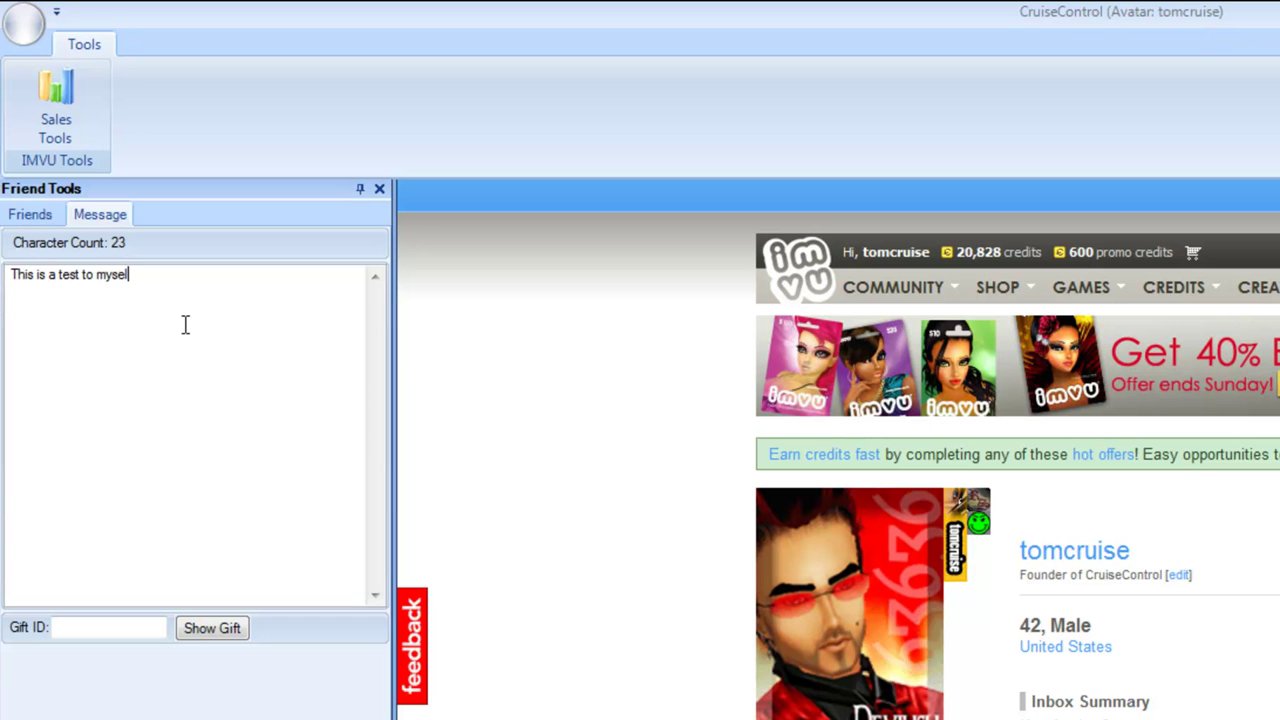
left_click(17, 220)
left_click(175, 360)
Step: Set the AvatarName filter to Contains a partial name and select your own avatar row
type("tom")
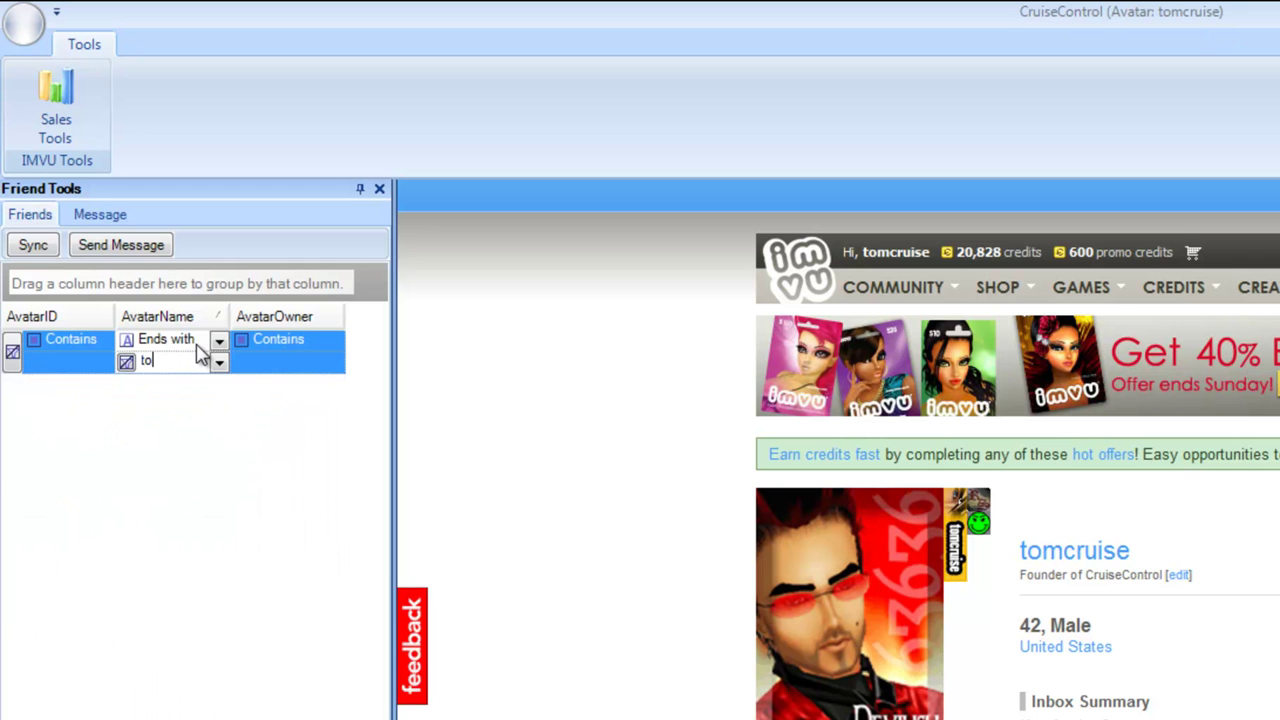
key("BackSpace")
key("BackSpace")
key("BackSpace")
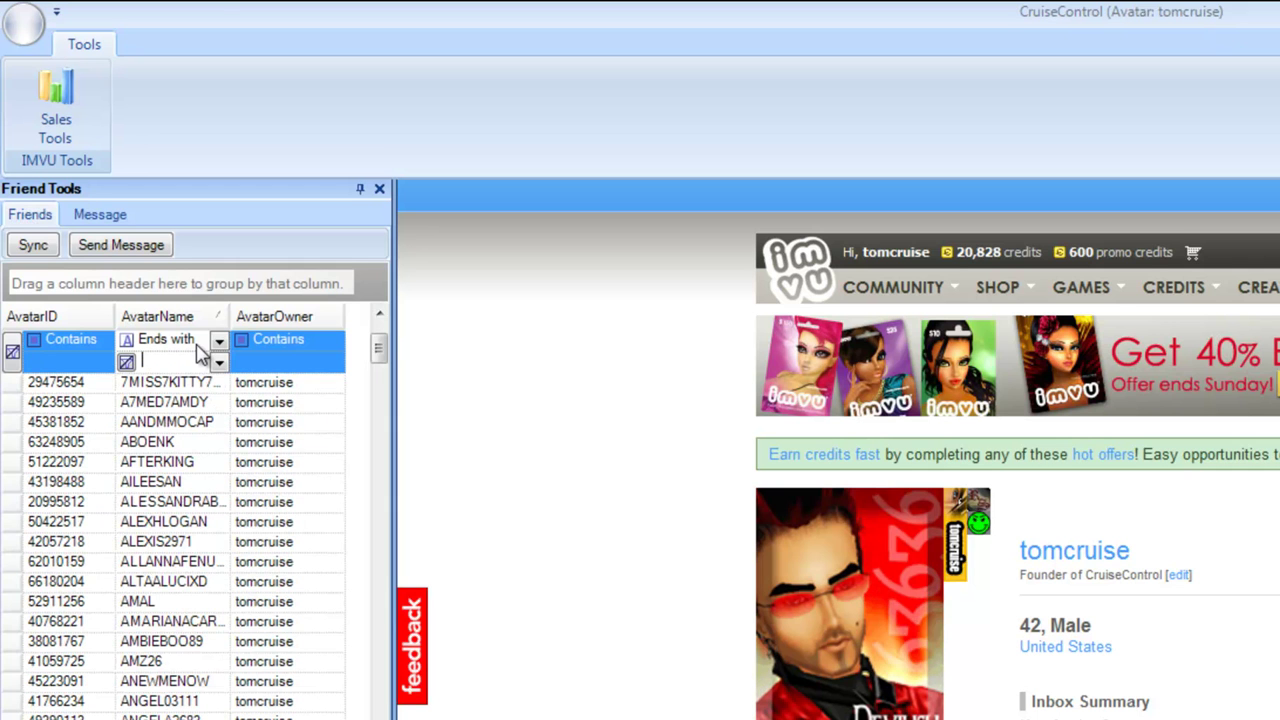
left_click(218, 341)
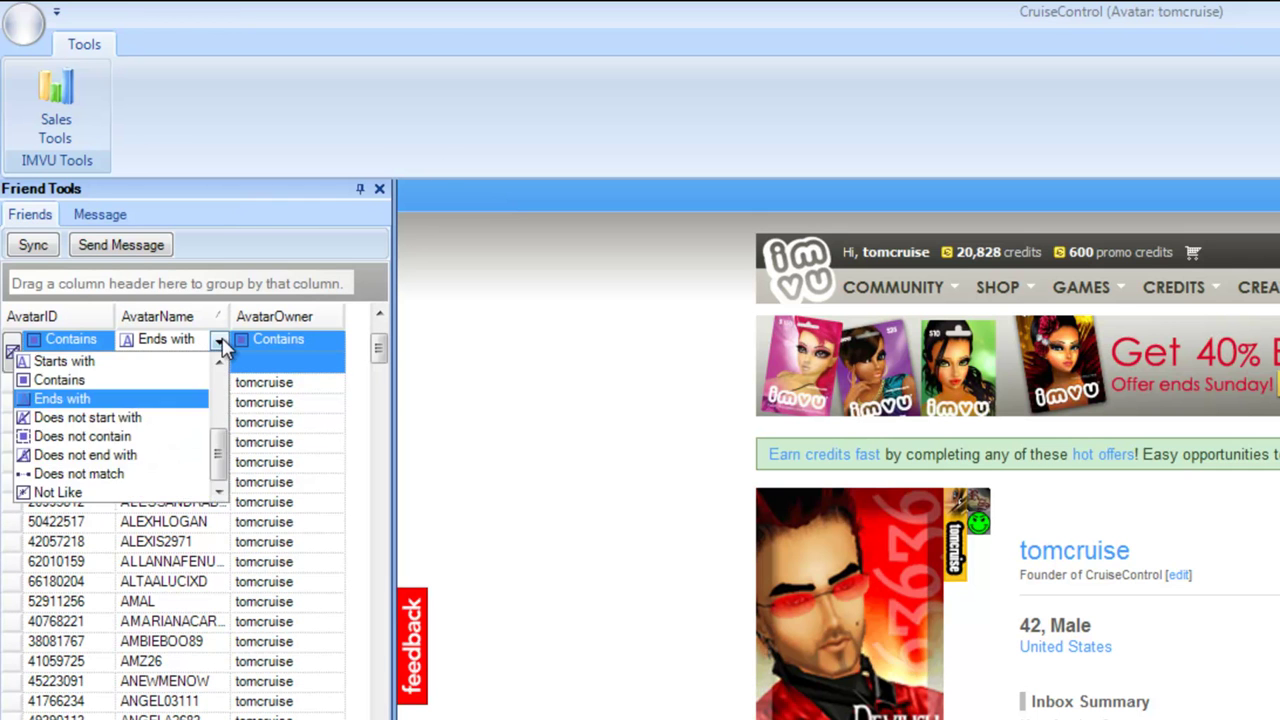
left_click(133, 388)
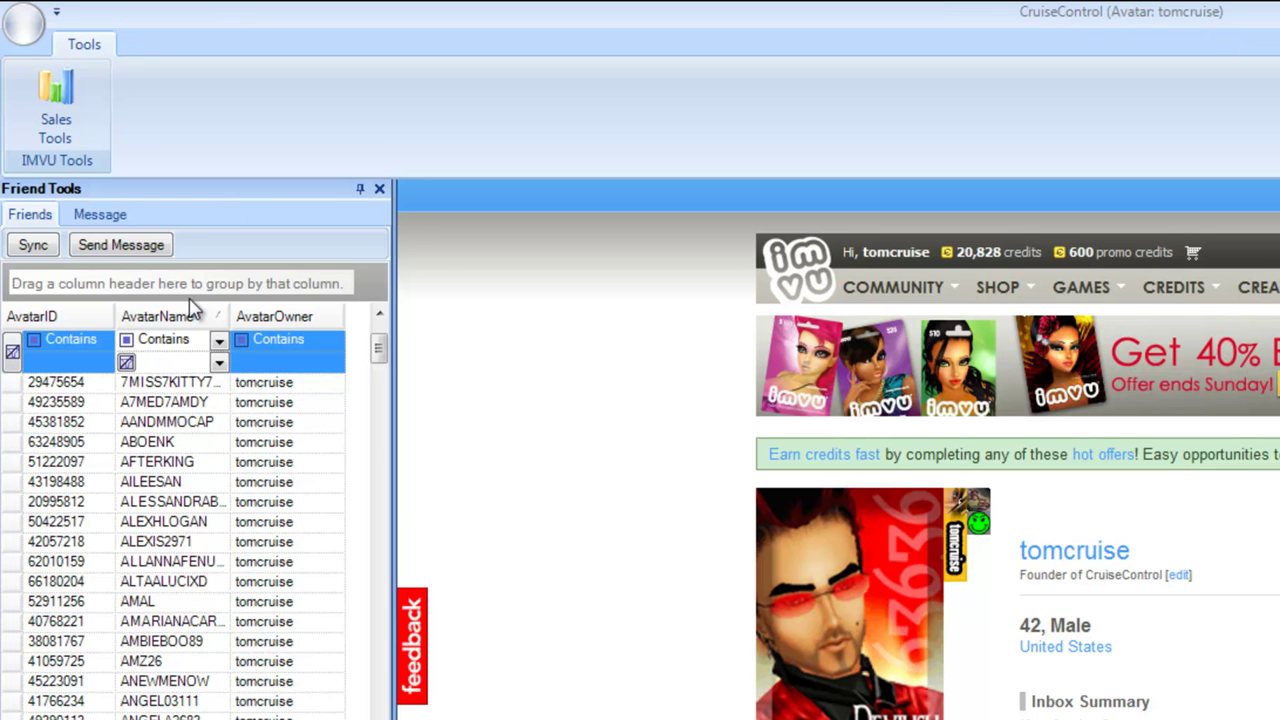
type("tomc")
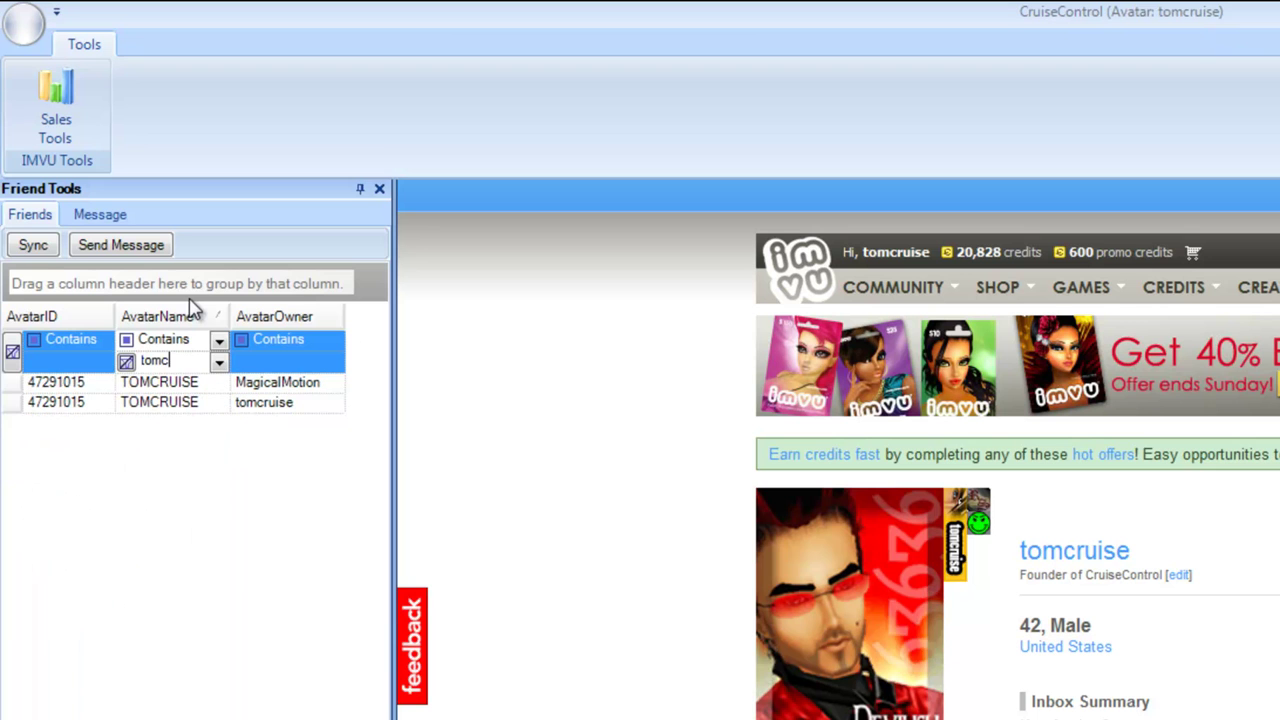
left_click(12, 404)
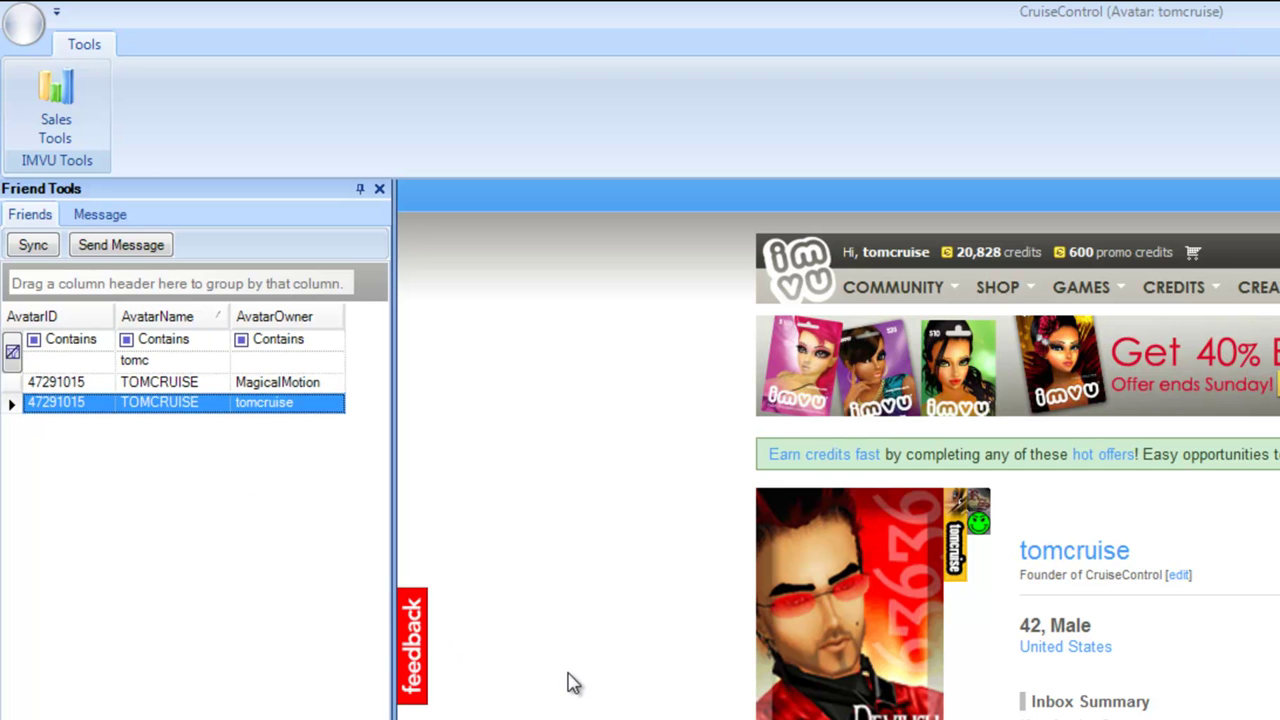
Step: Review the two matching avatar rows and check the drafted message text
scroll(566, 680, "down", 5)
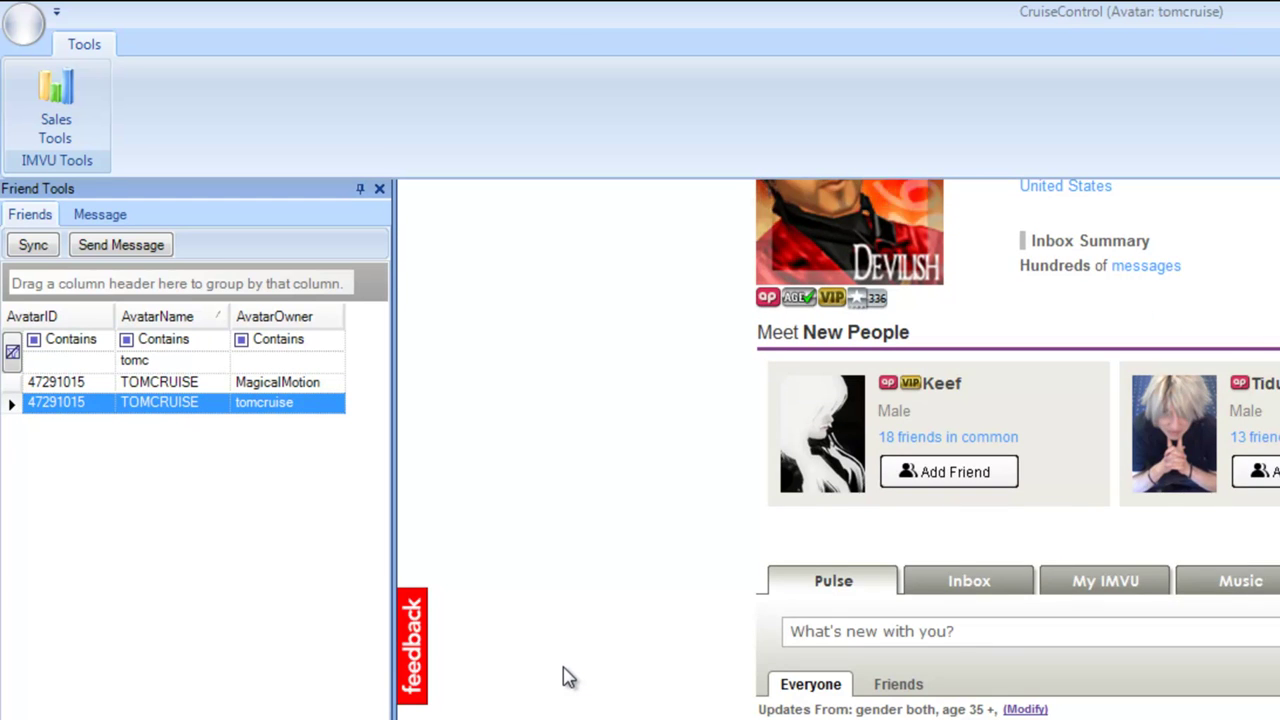
scroll(563, 677, "down", 4)
scroll(563, 677, "up", 7)
scroll(563, 677, "up", 1)
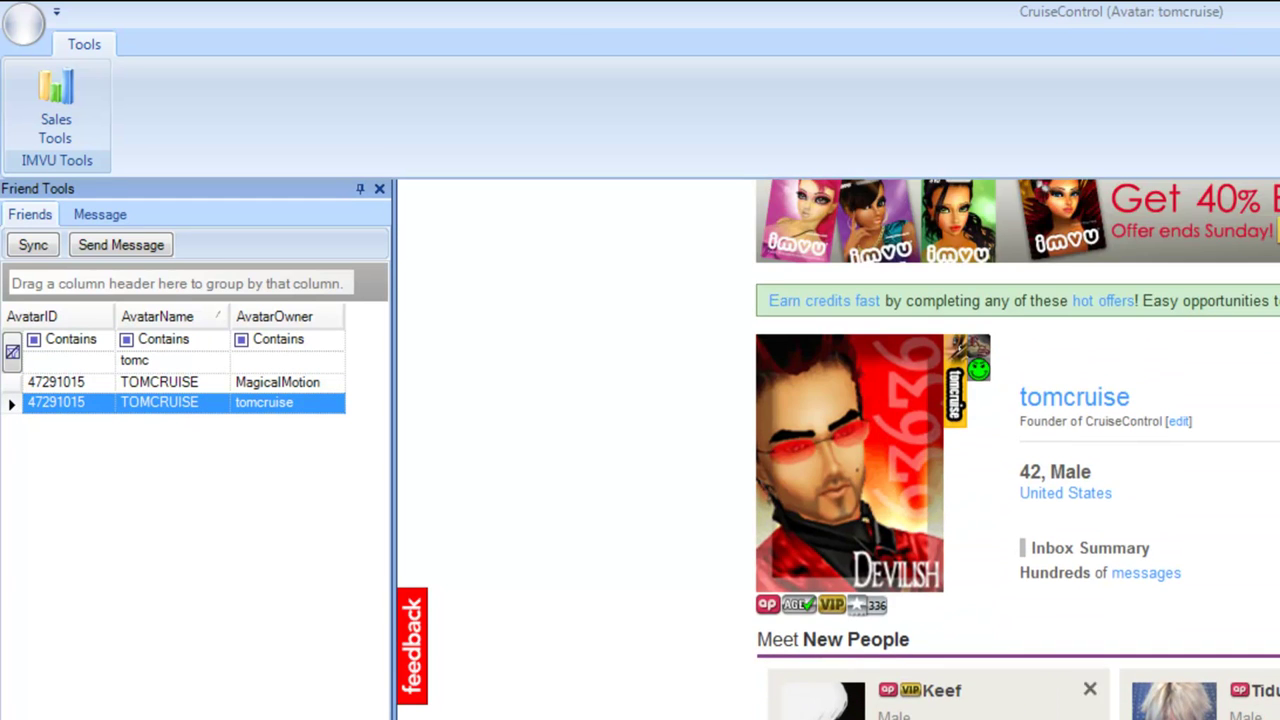
scroll(634, 657, "up", 4)
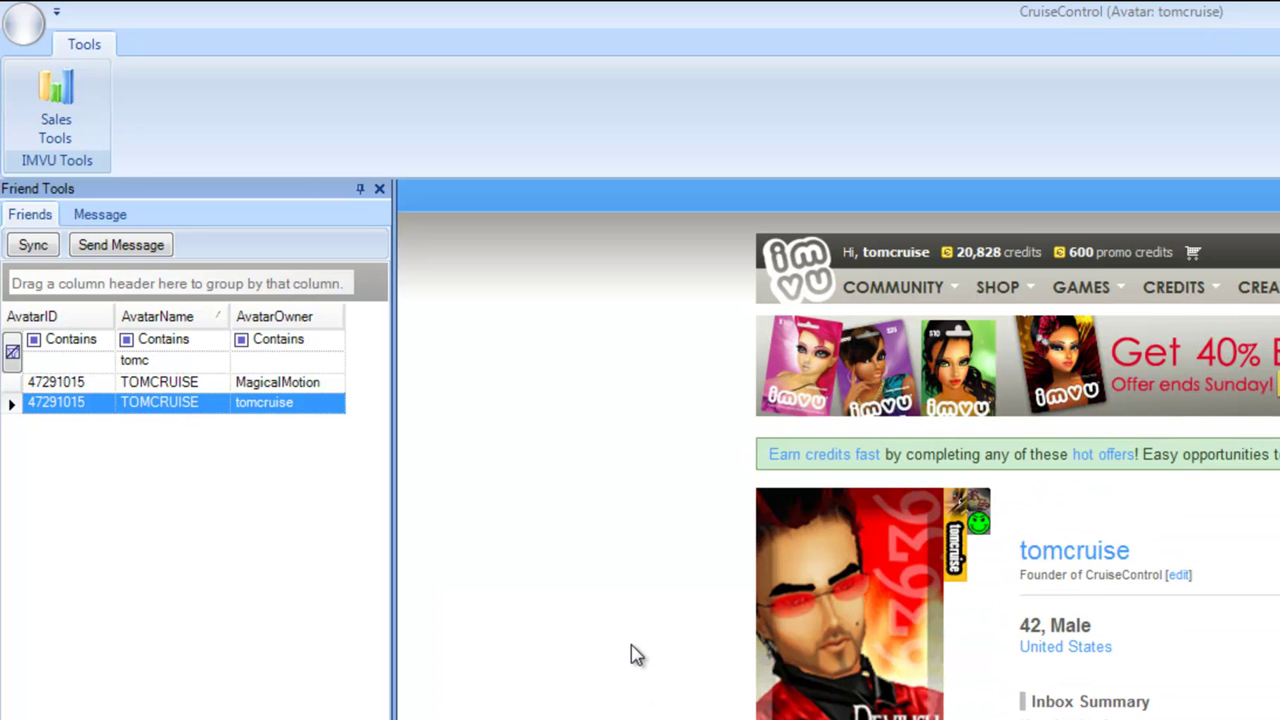
scroll(634, 655, "down", 7)
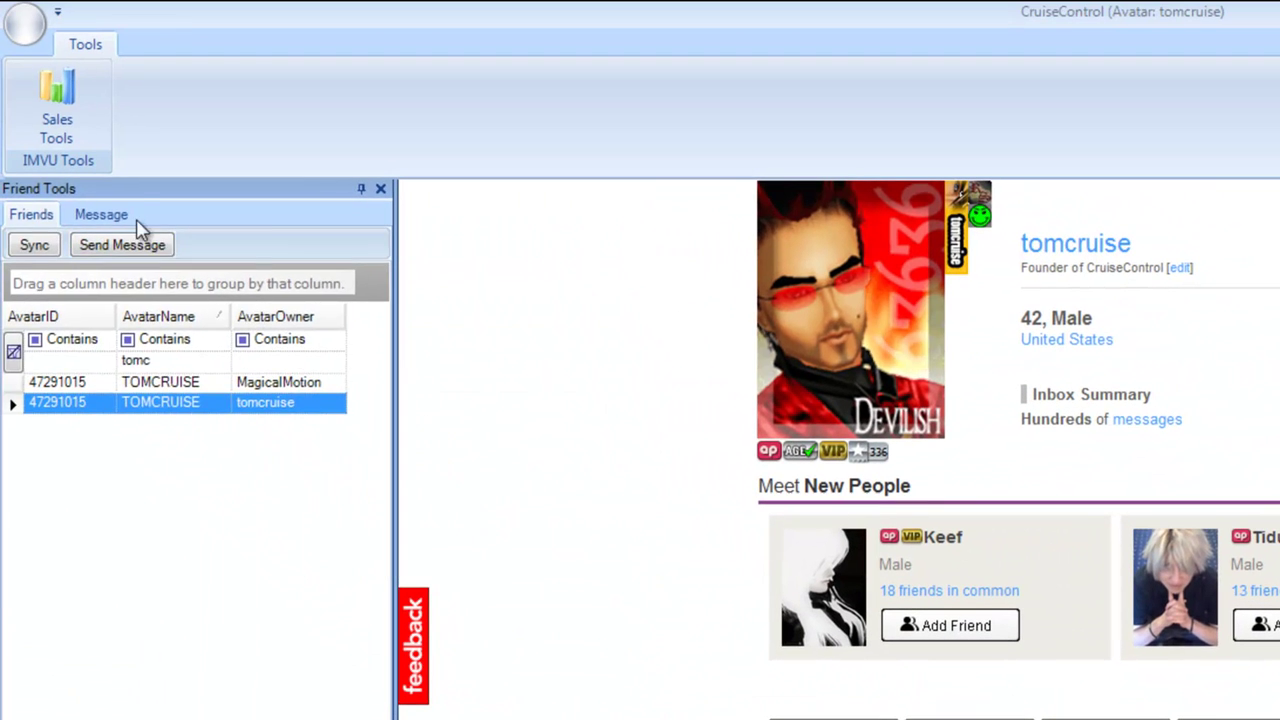
left_click(128, 214)
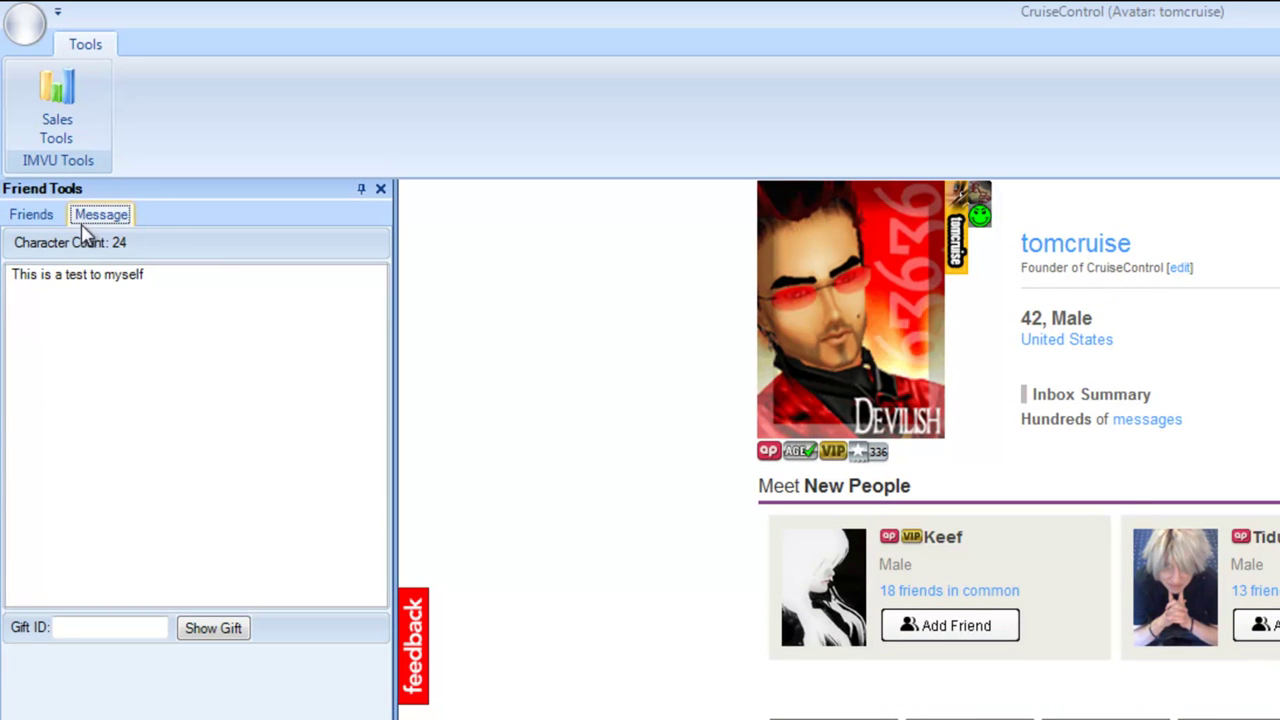
Step: Send the test message to your own avatar and refresh the IMVU page
left_click(42, 224)
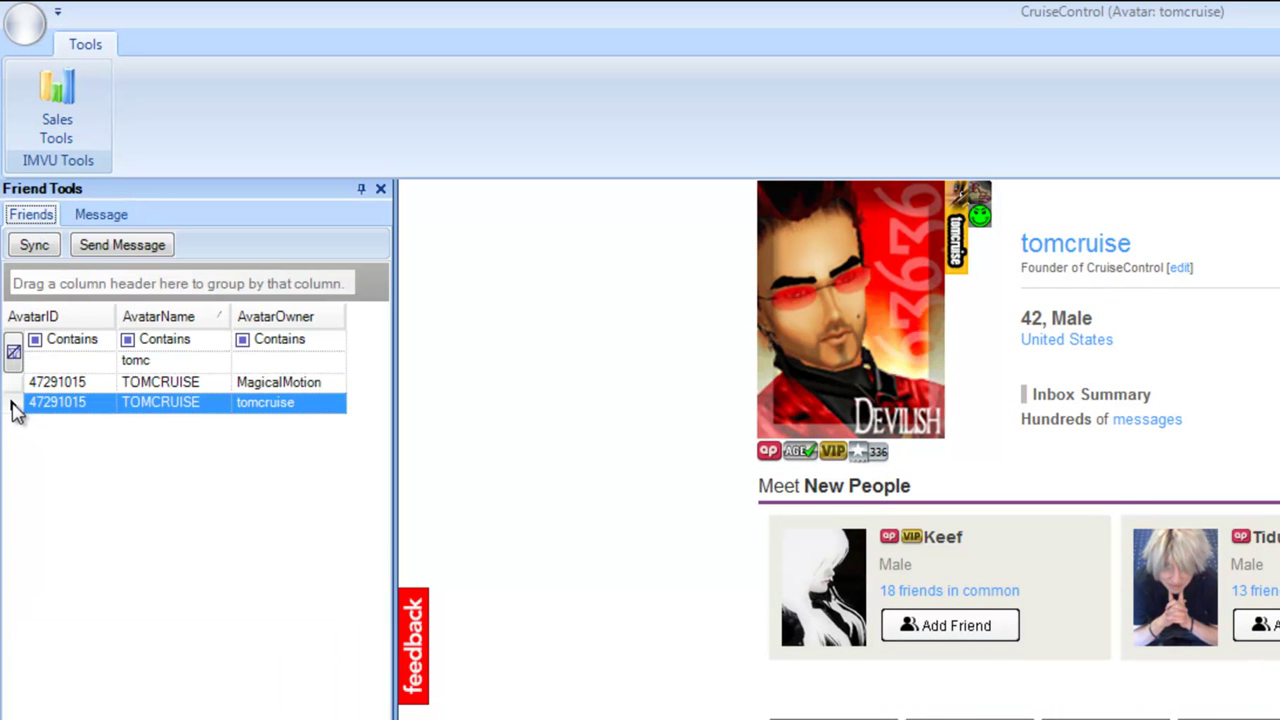
left_click(106, 248)
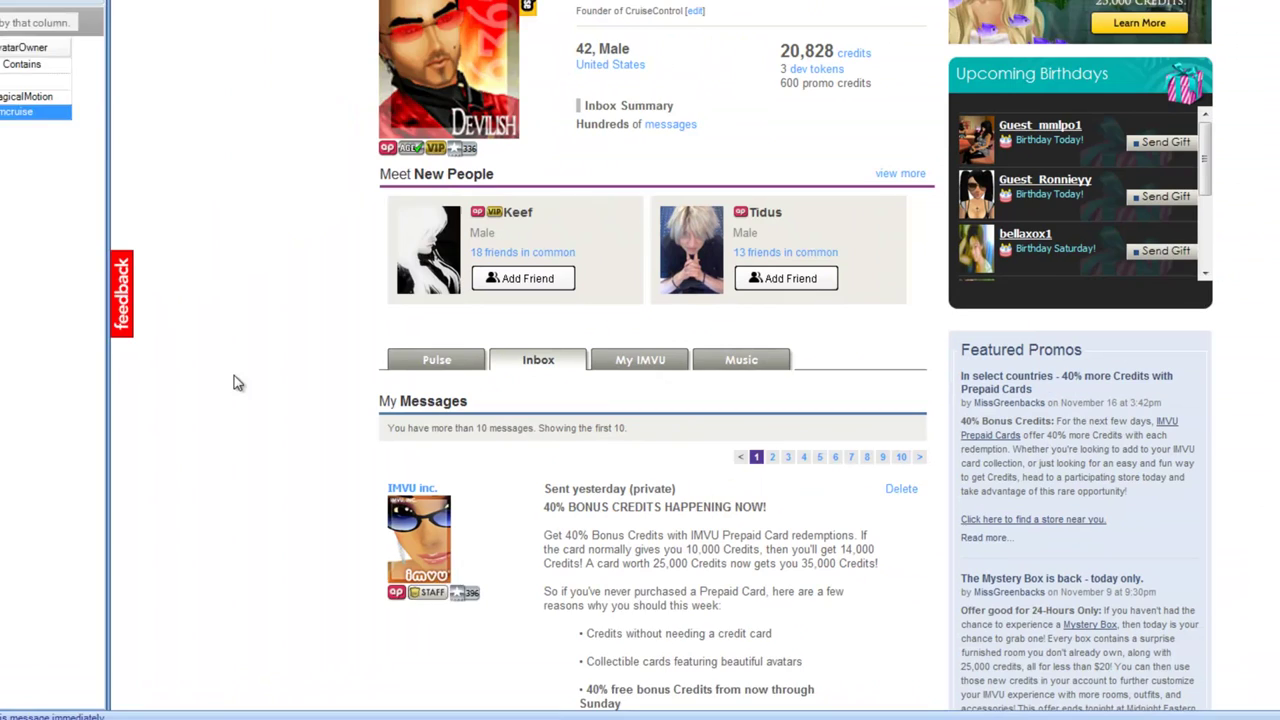
right_click(565, 210)
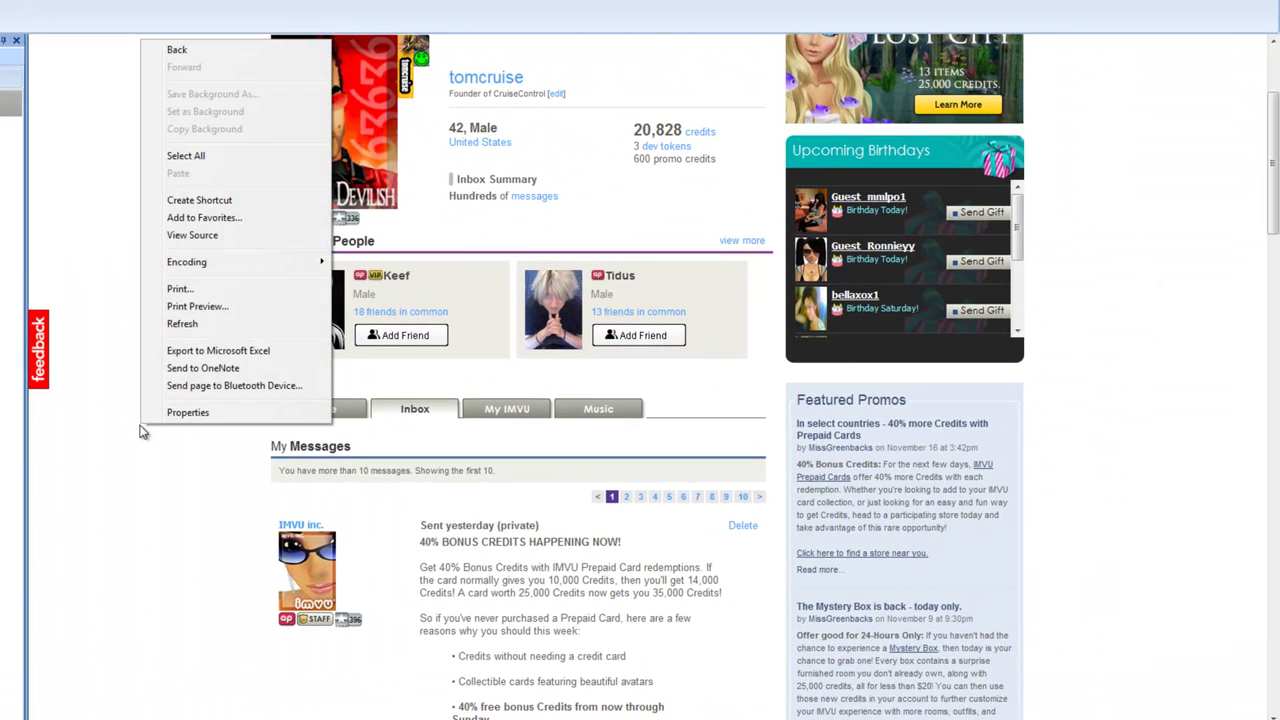
left_click(182, 324)
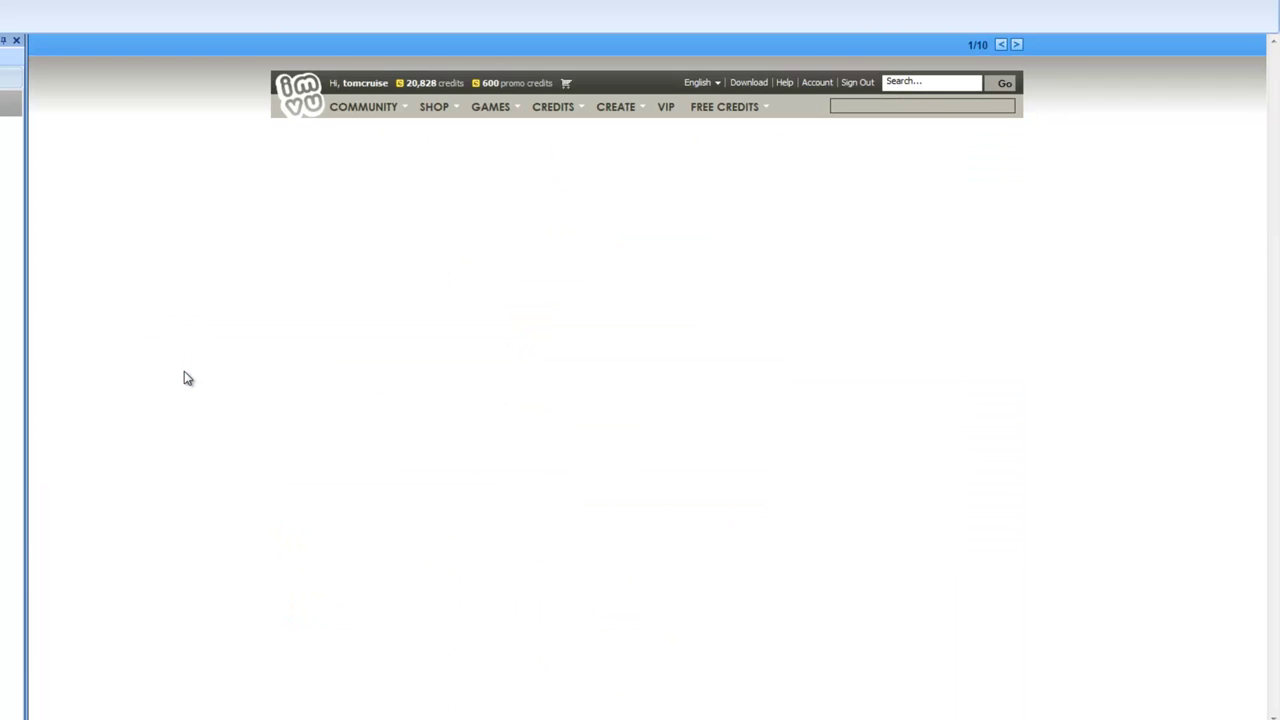
scroll(471, 580, "down", 2)
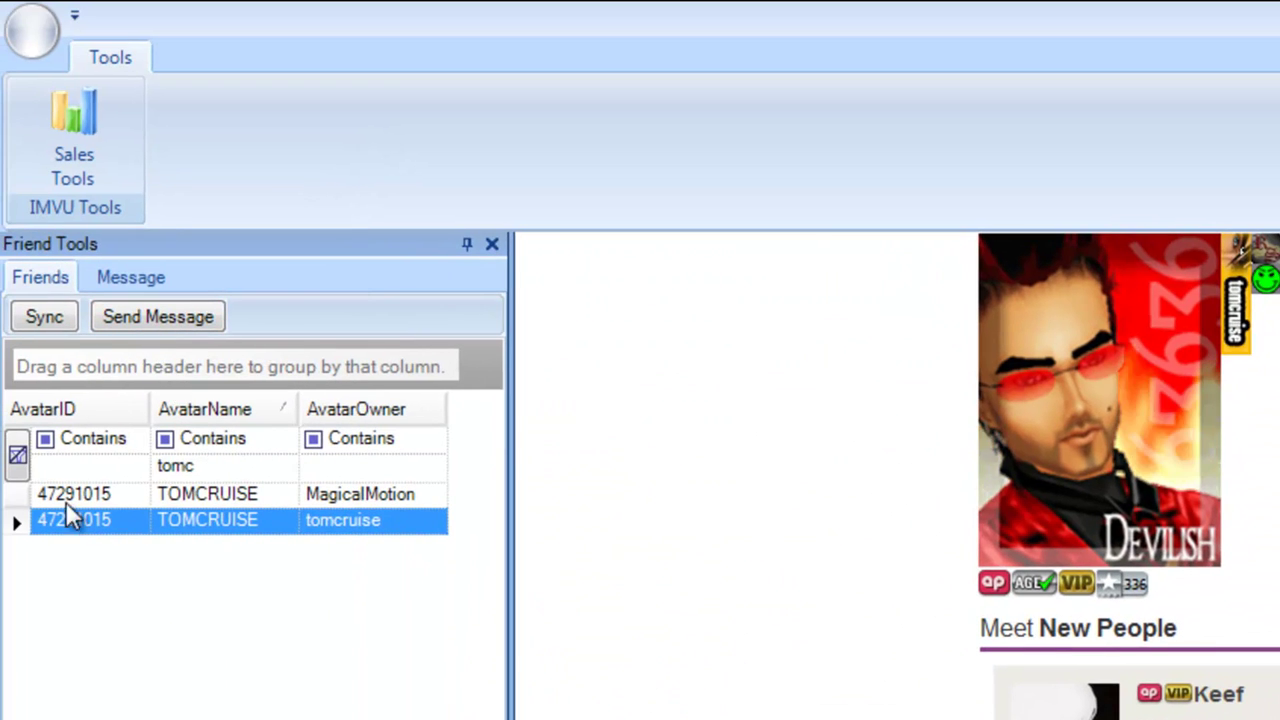
Step: Select the other matching avatar entry and recheck the drafted message
left_click(20, 500)
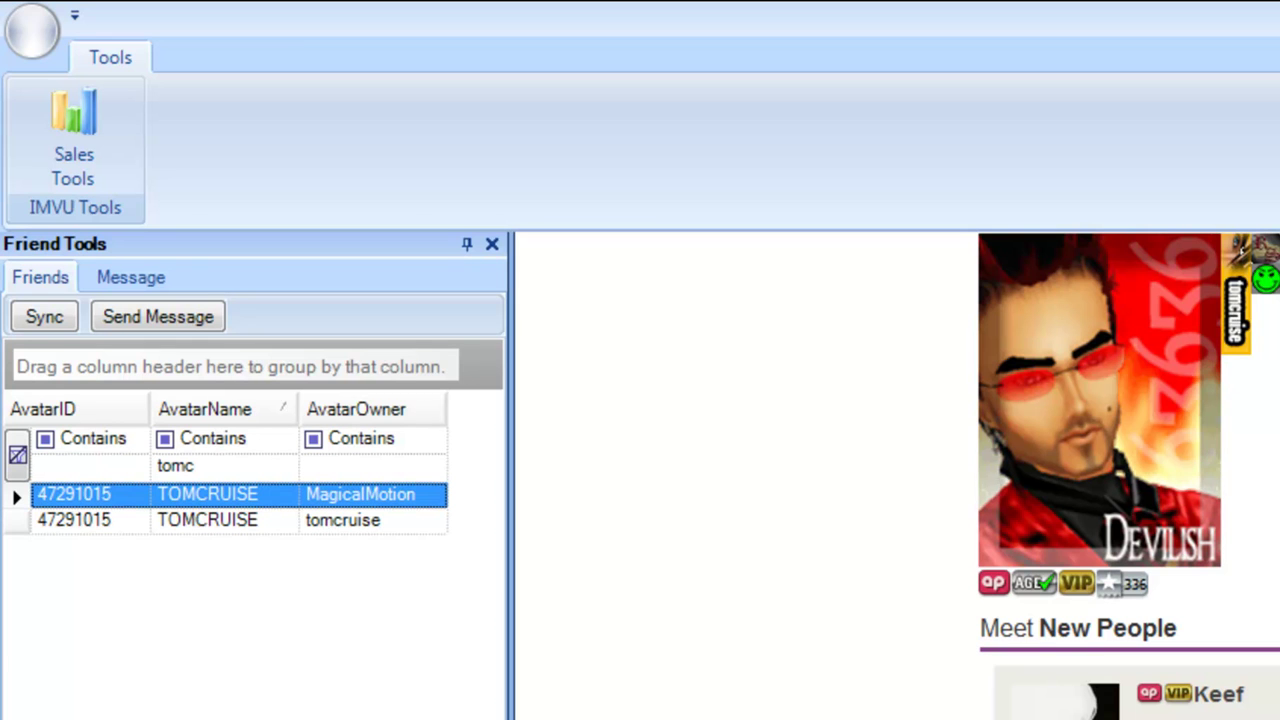
left_click(149, 279)
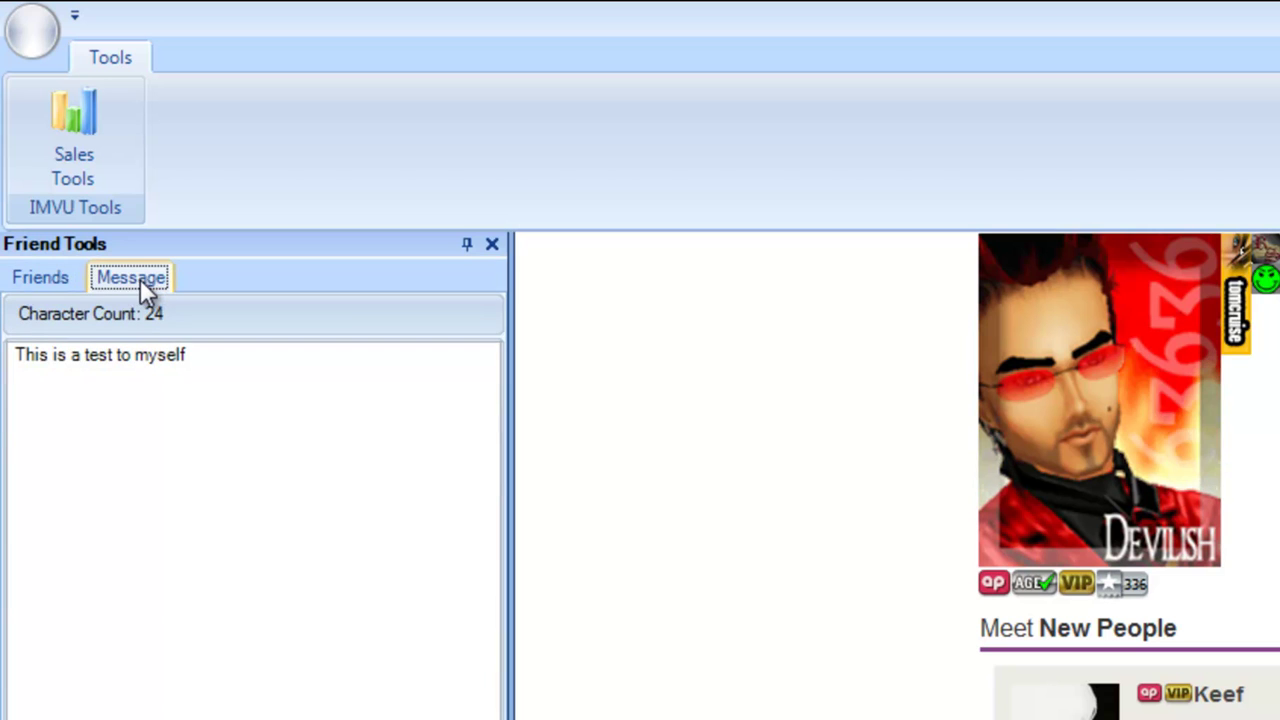
left_click(61, 280)
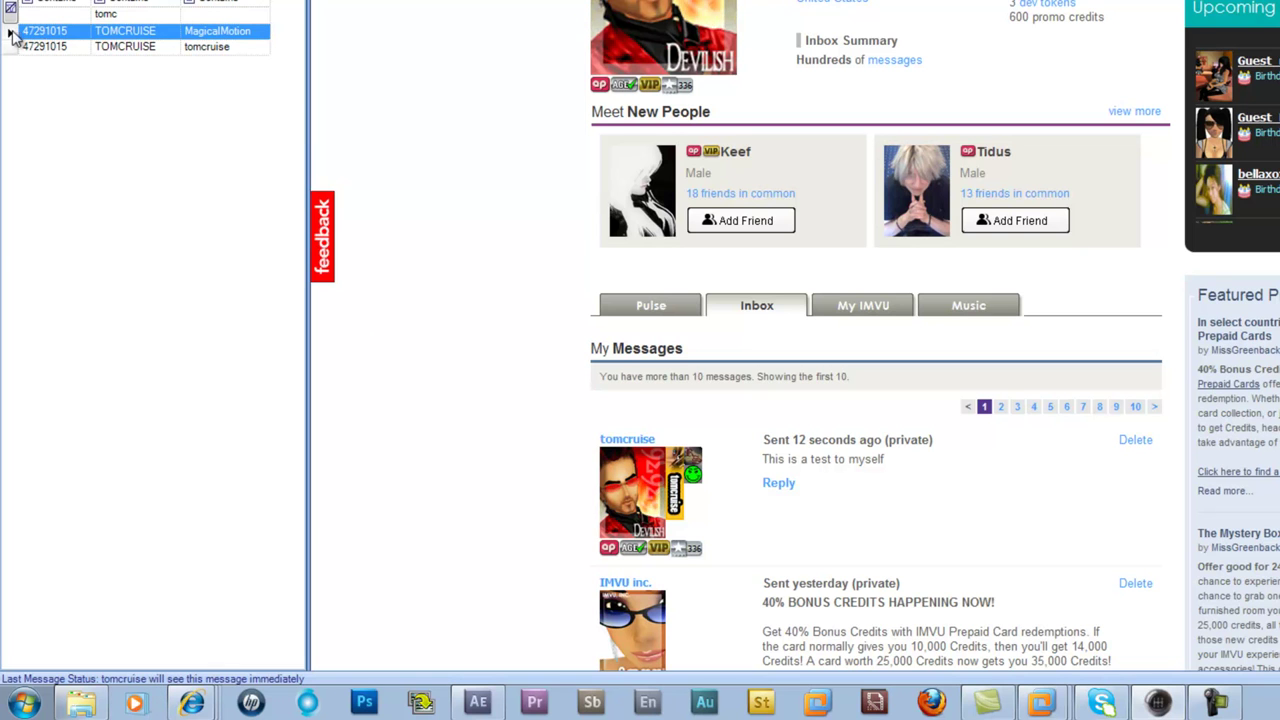
left_click(134, 18)
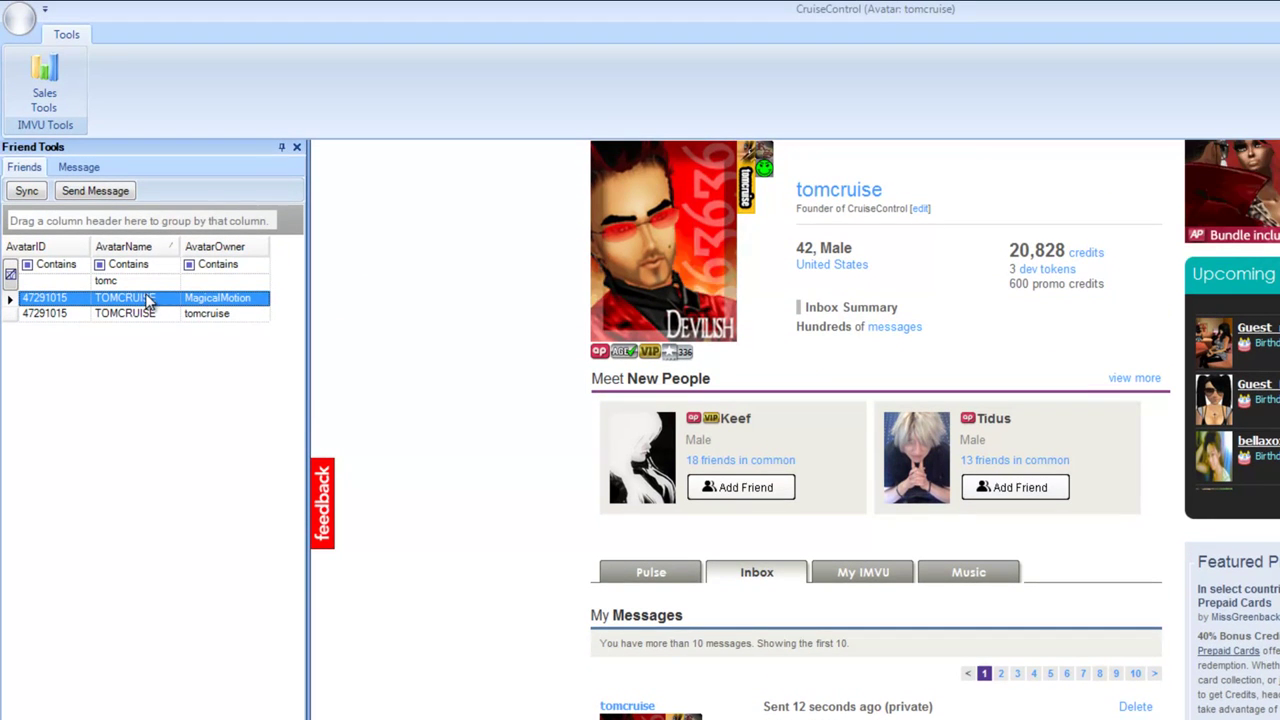
Step: Refresh the IMVU page and scroll to the inbox listing two test messages
right_click(477, 594)
left_click(525, 480)
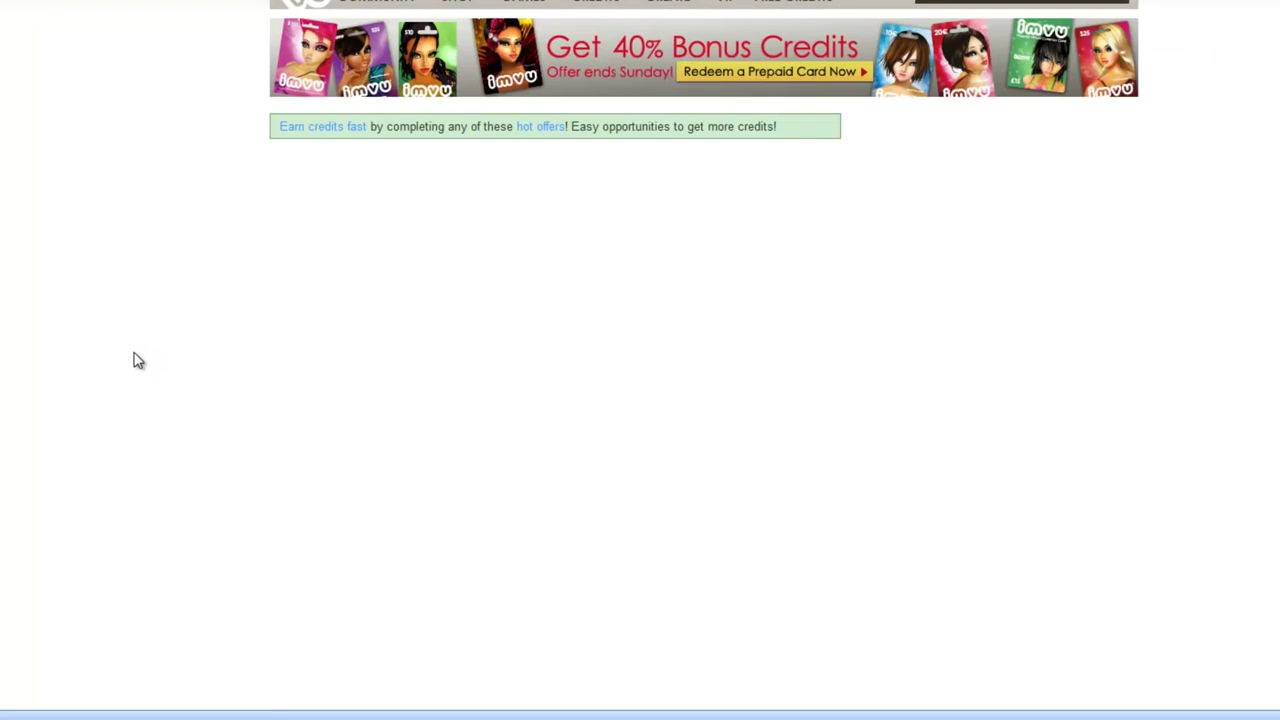
scroll(138, 360, "down", 3)
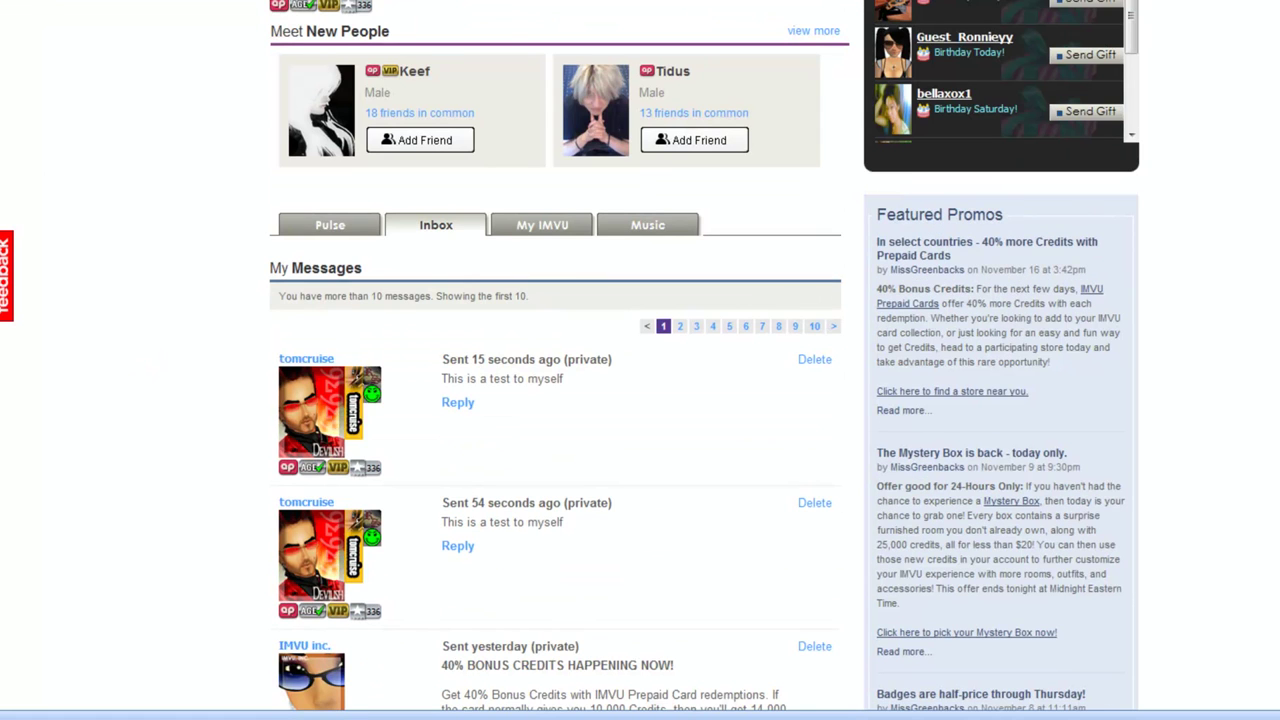
Step: Filter friends by avatar name 'magi', select the matching guest avatar and start a message
type("magi")
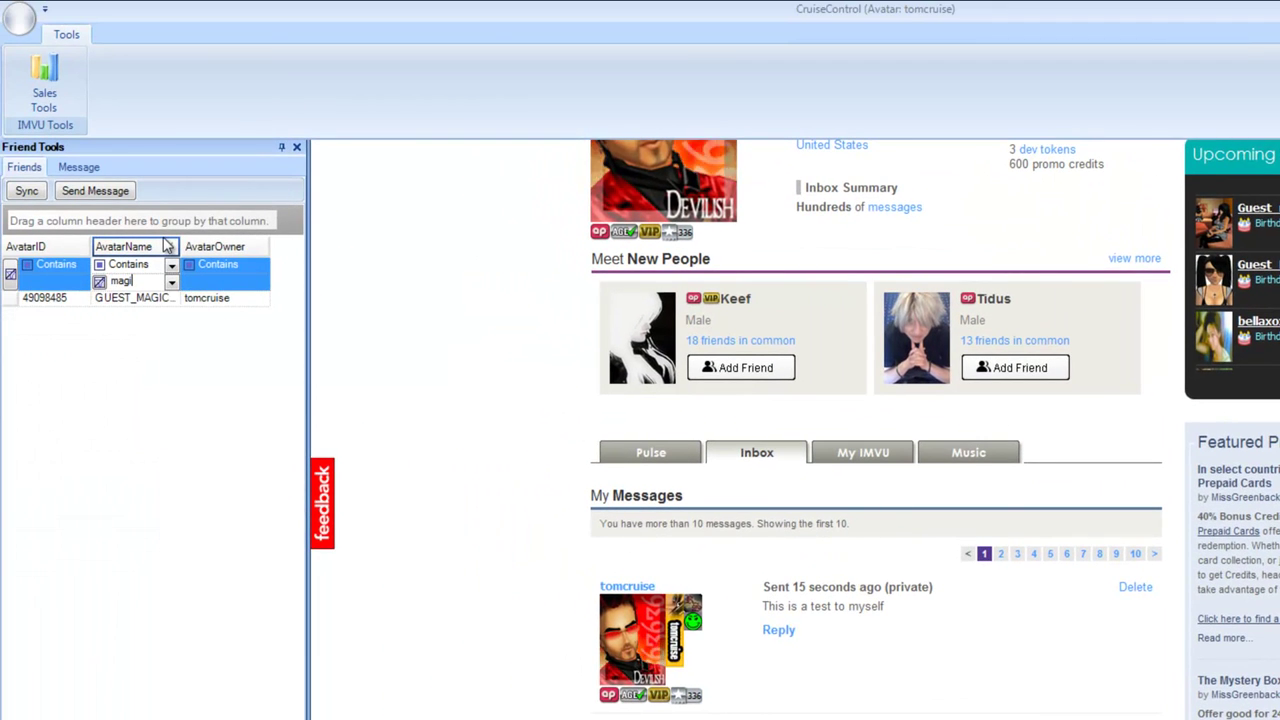
left_click(12, 300)
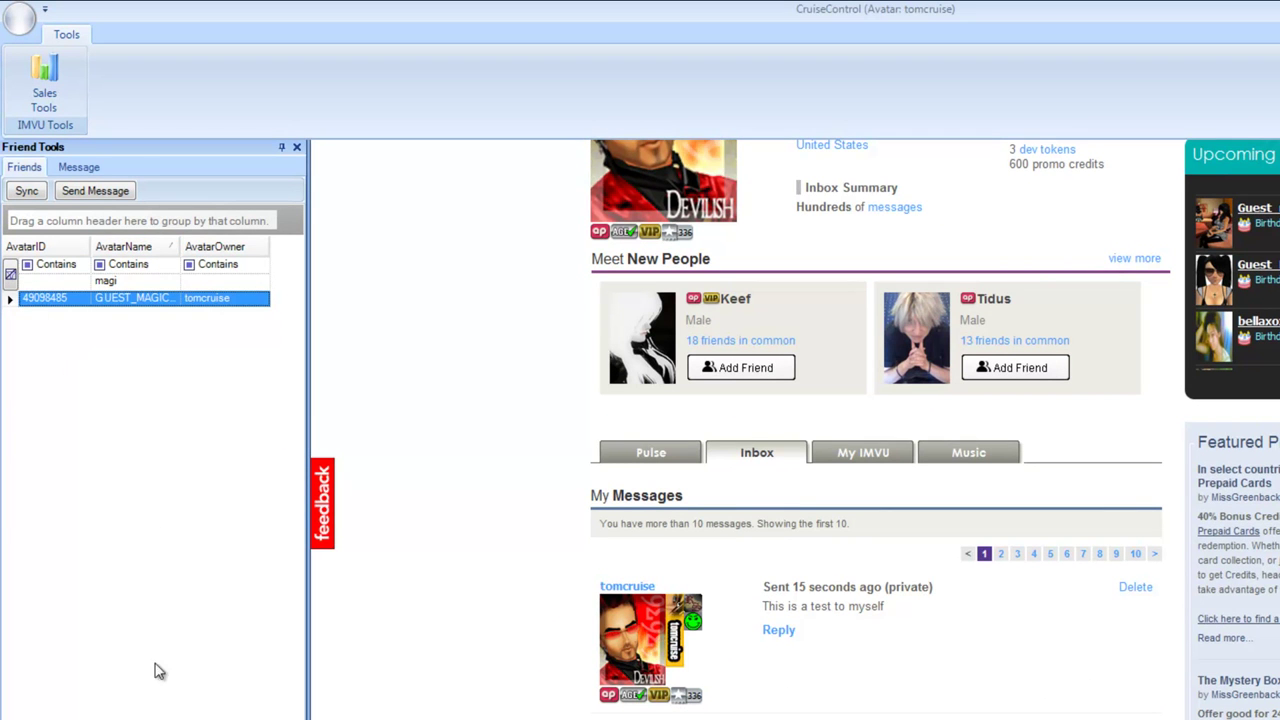
left_click(98, 191)
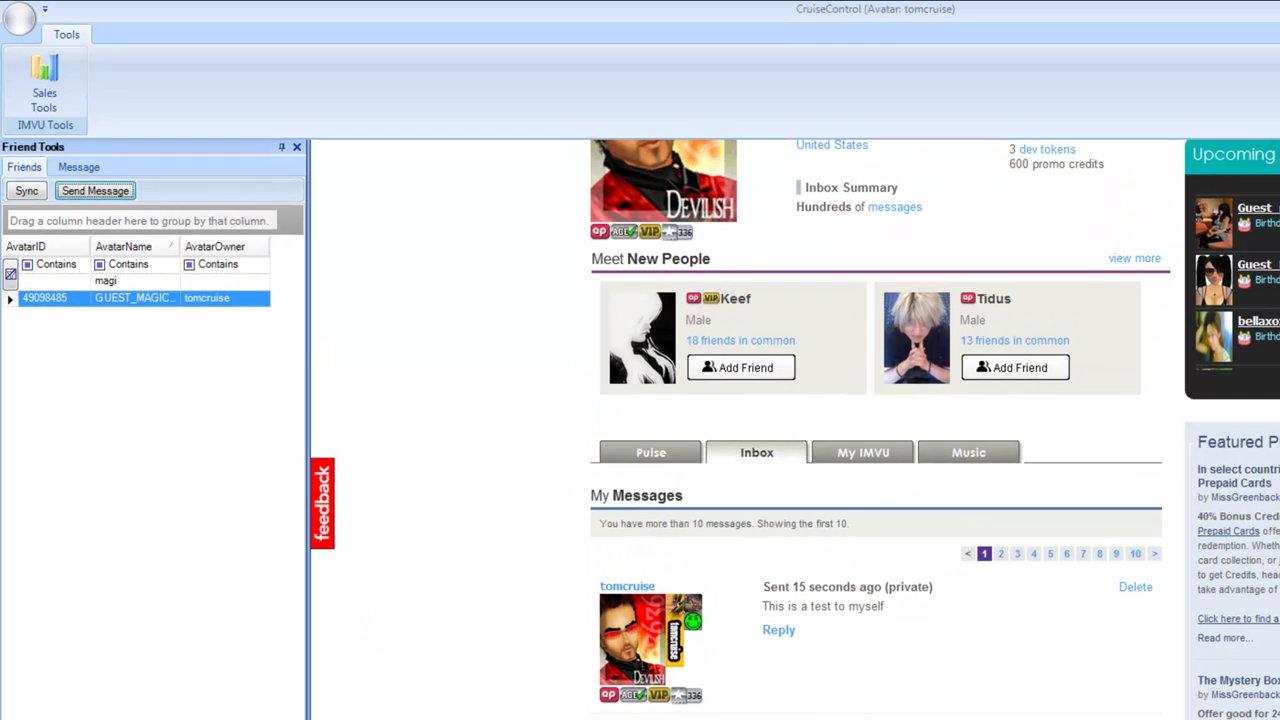
Step: Adjust the AvatarName filter on the friend list
left_click(90, 283)
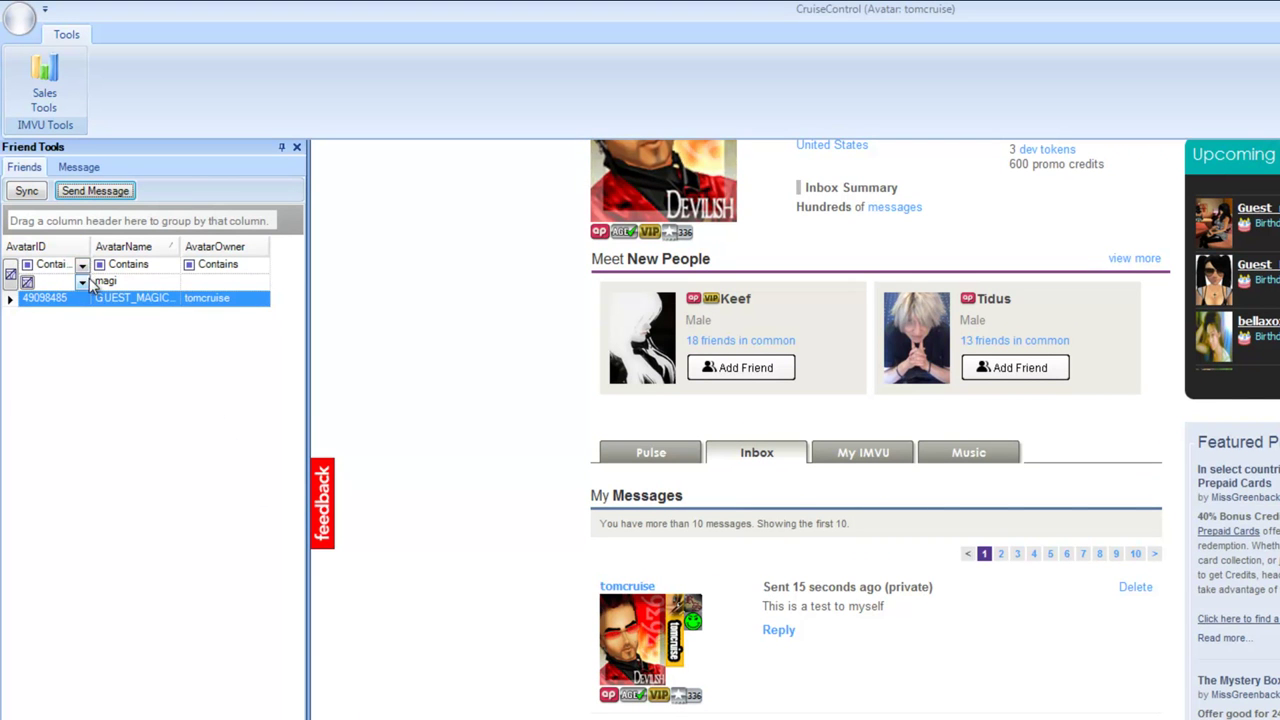
left_click(113, 284)
left_click(112, 300)
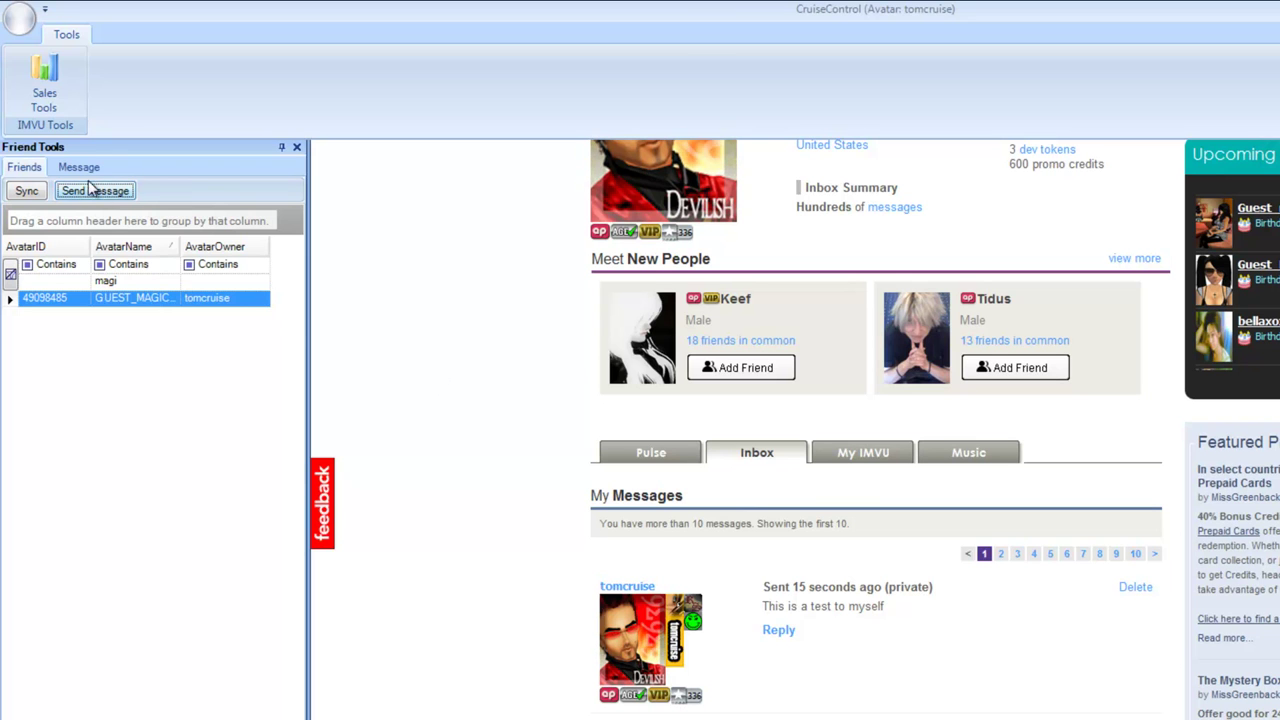
Step: Open the Sales window from Sales Tools and move it up and to the right
left_click(55, 93)
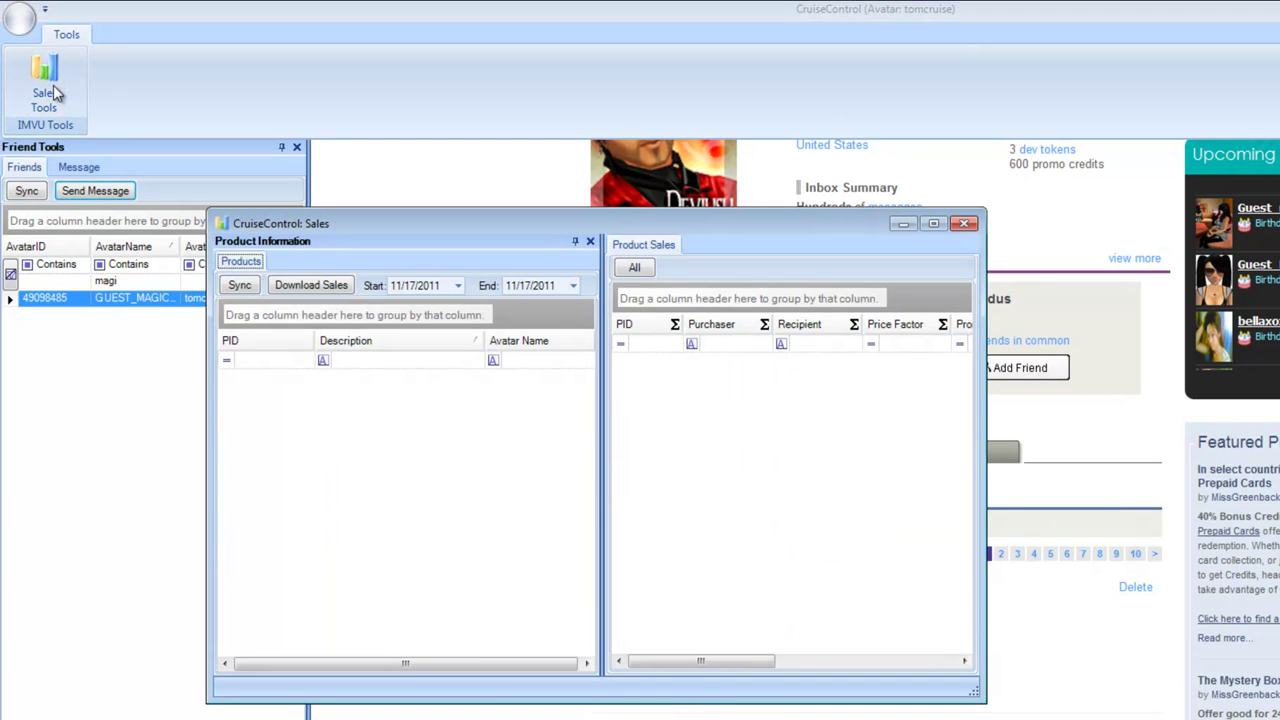
left_click_drag(329, 224, 423, 113)
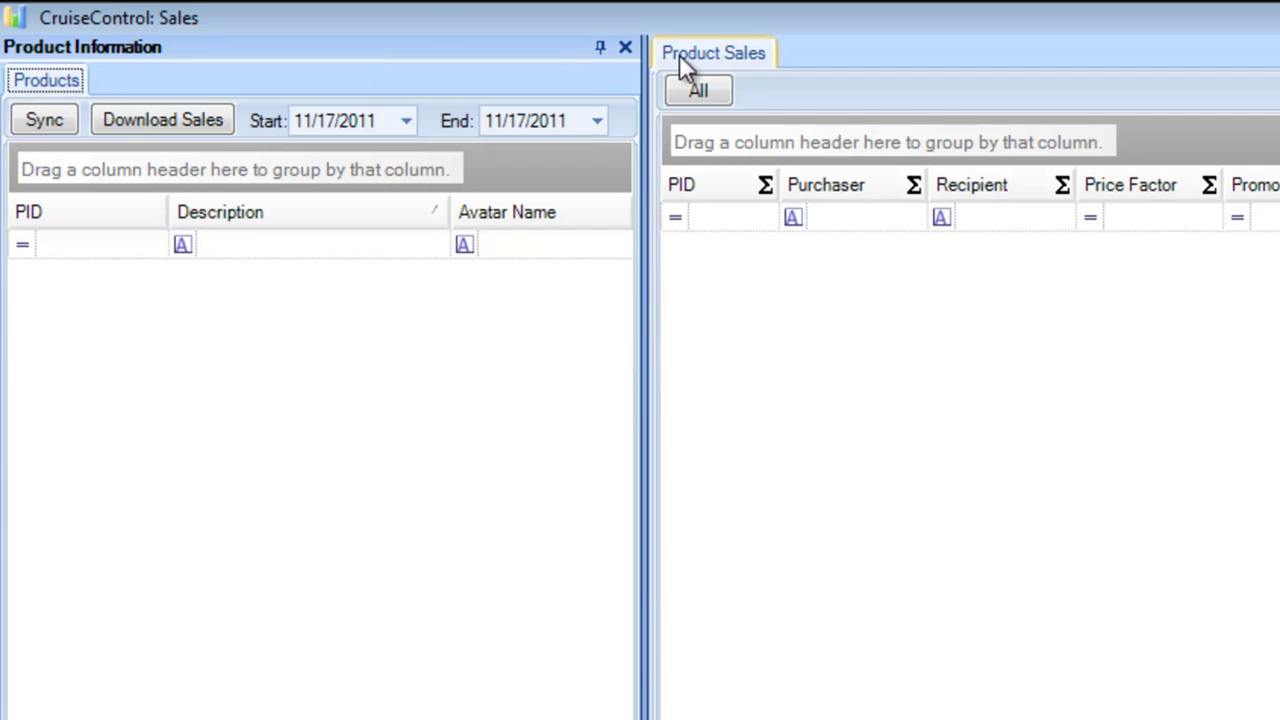
Step: Sync the product list and select the 2K Novel product, PID 9121132
left_click(28, 121)
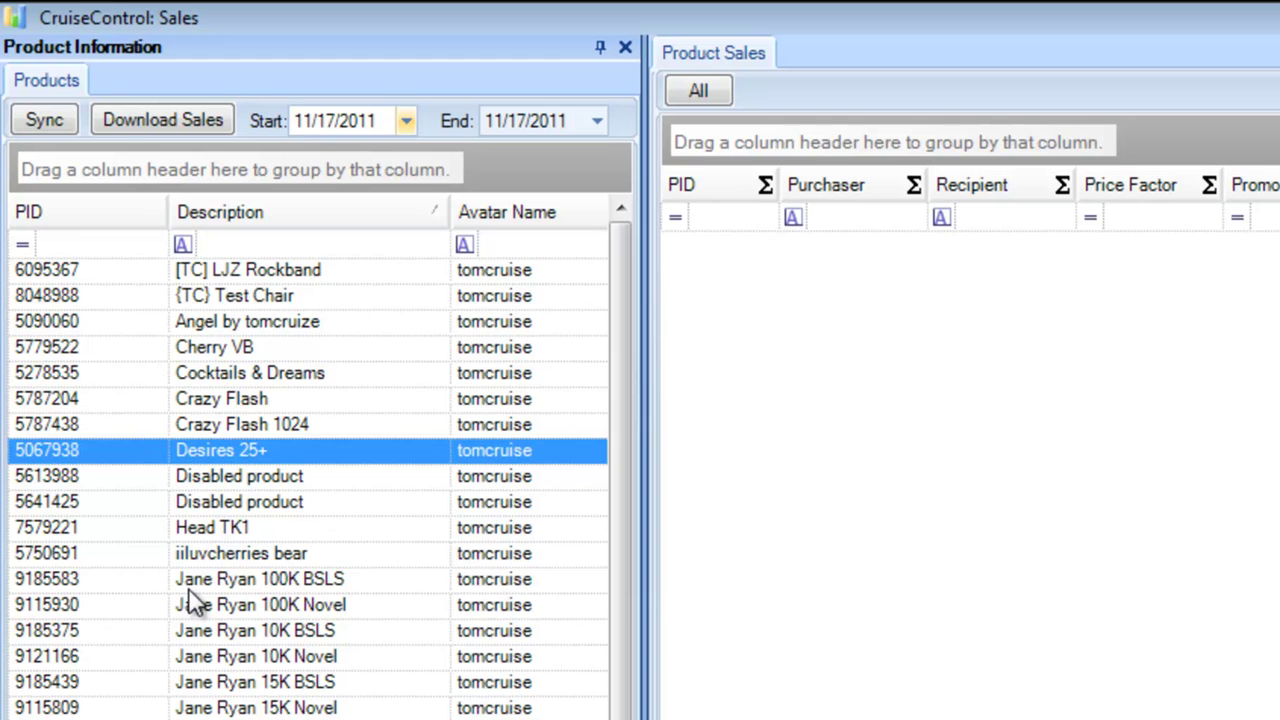
left_click(188, 586)
scroll(190, 593, "down", 3)
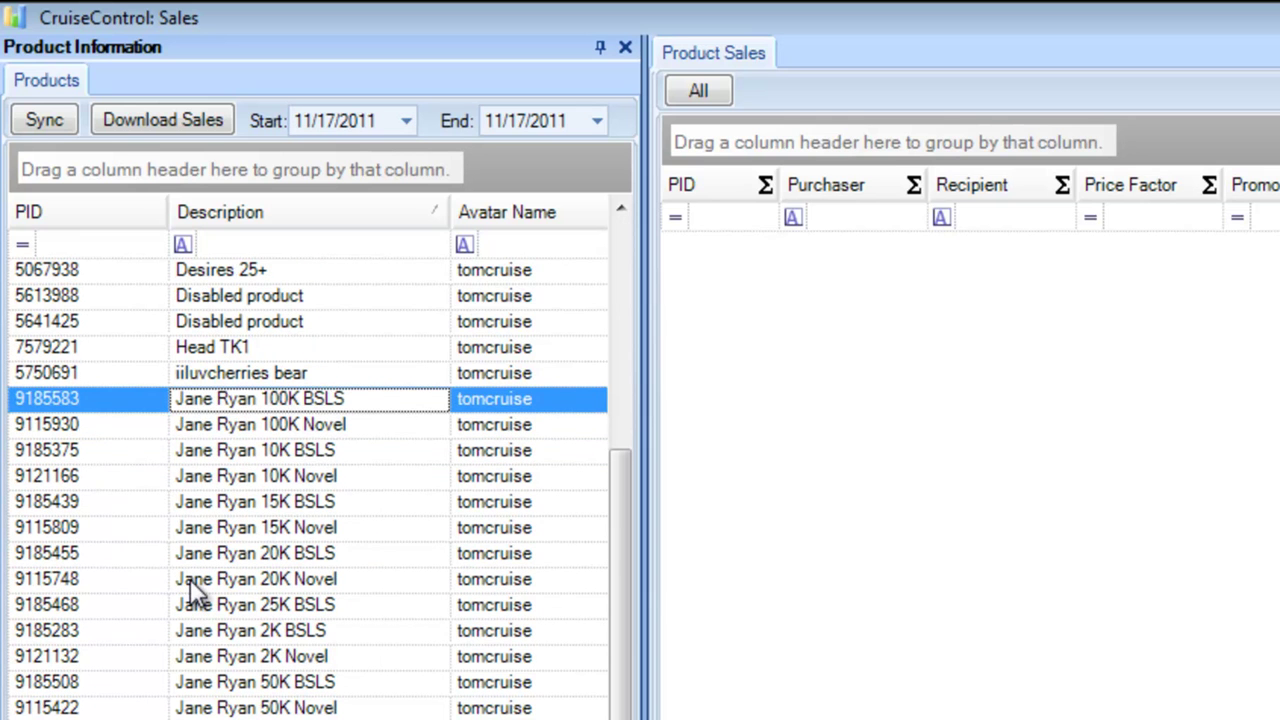
left_click(266, 660)
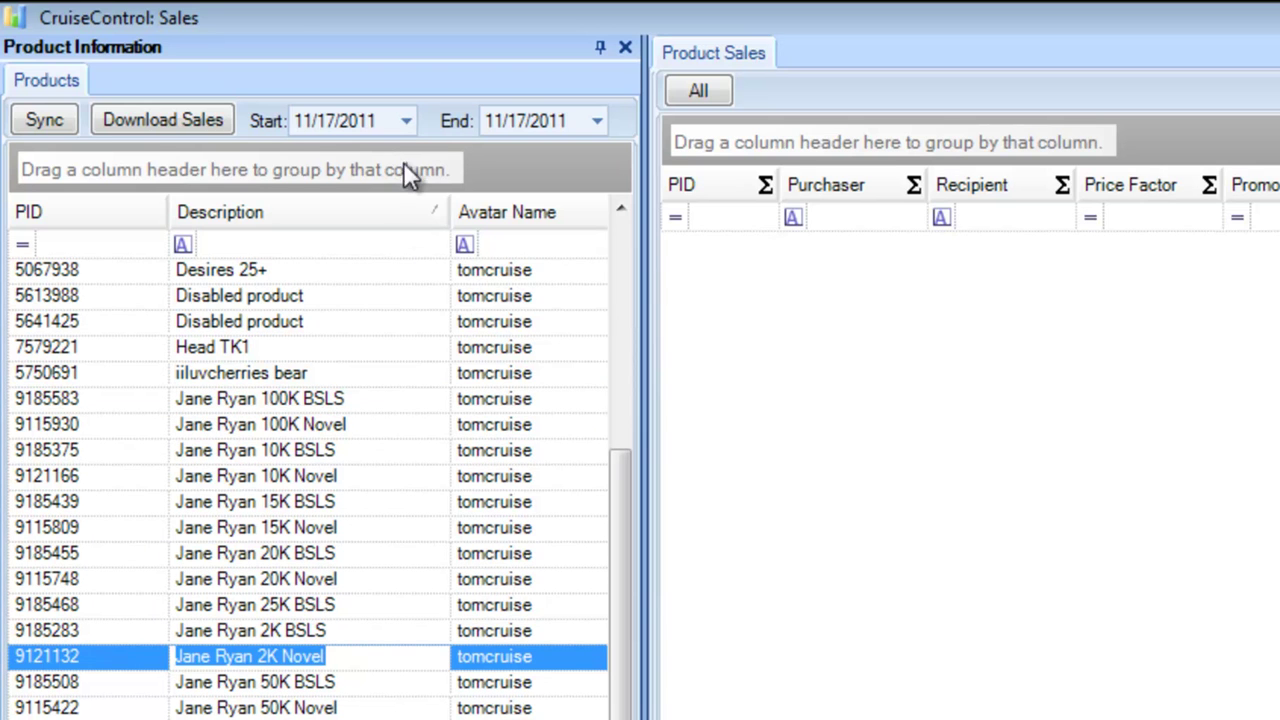
left_click(48, 660)
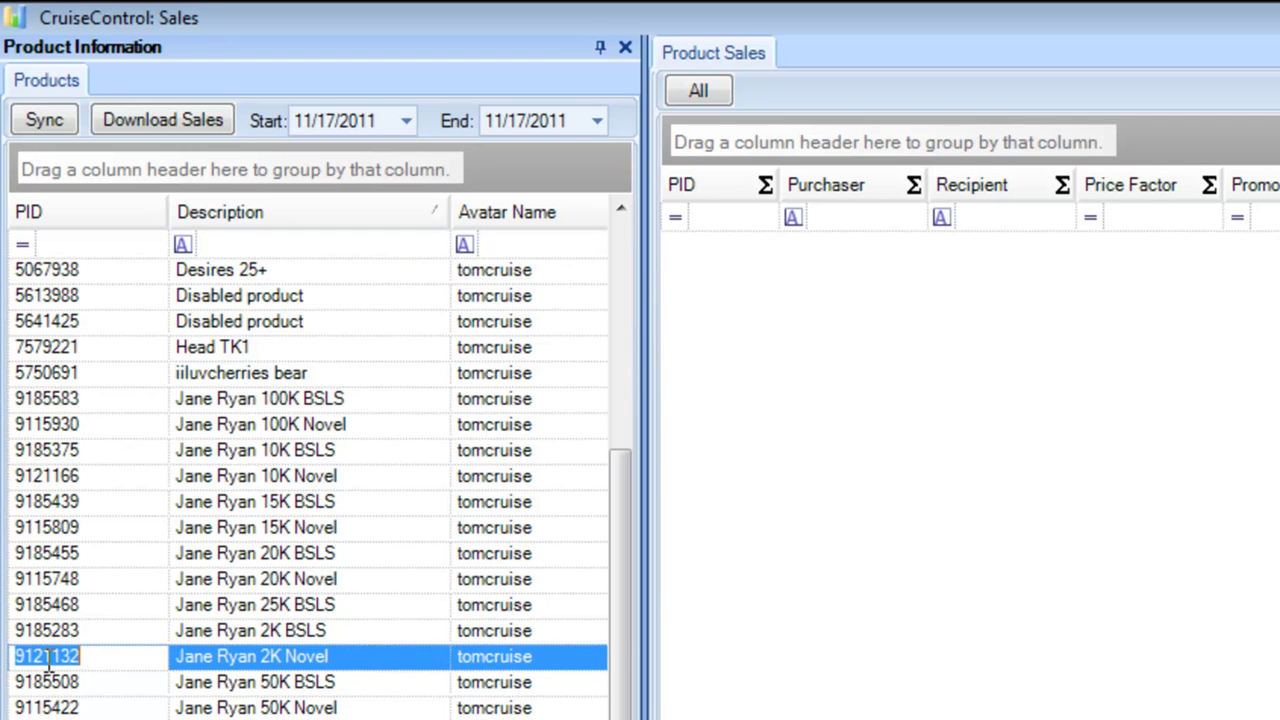
left_click(405, 121)
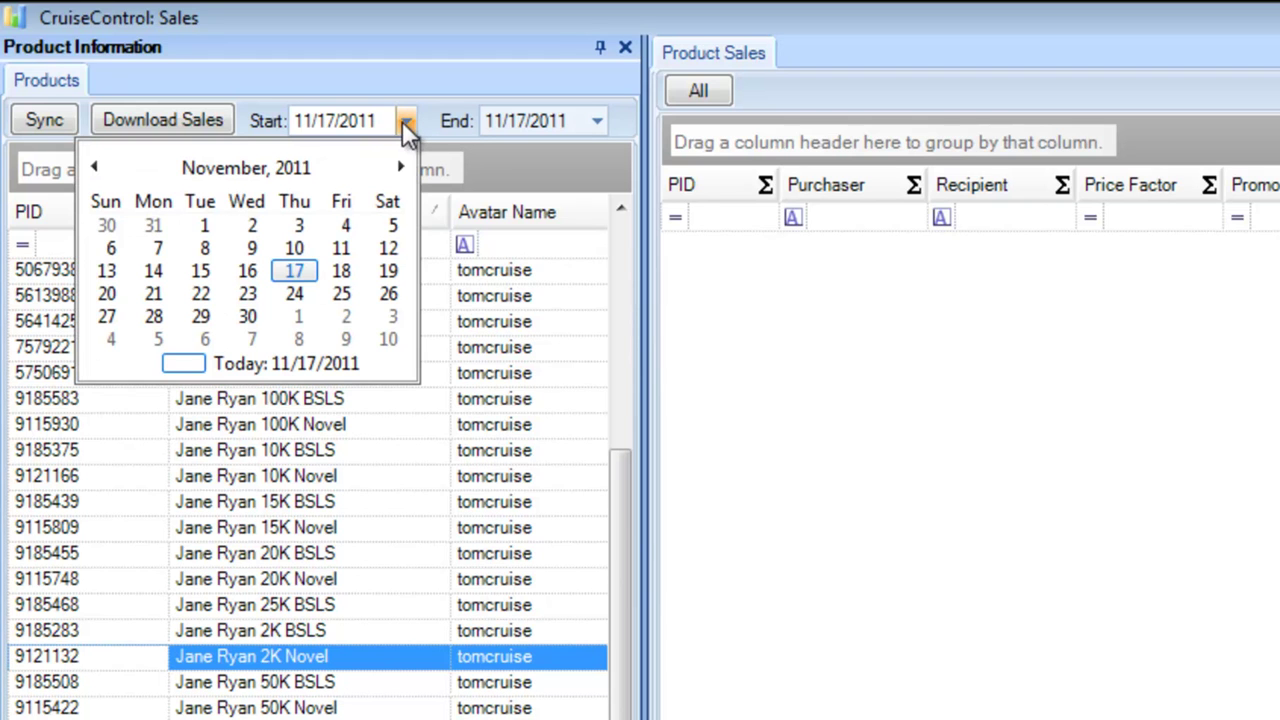
Step: Change the sales start date to January 1, 2010, keeping the 11/17/2011 end date
left_click(259, 168)
left_click(262, 170)
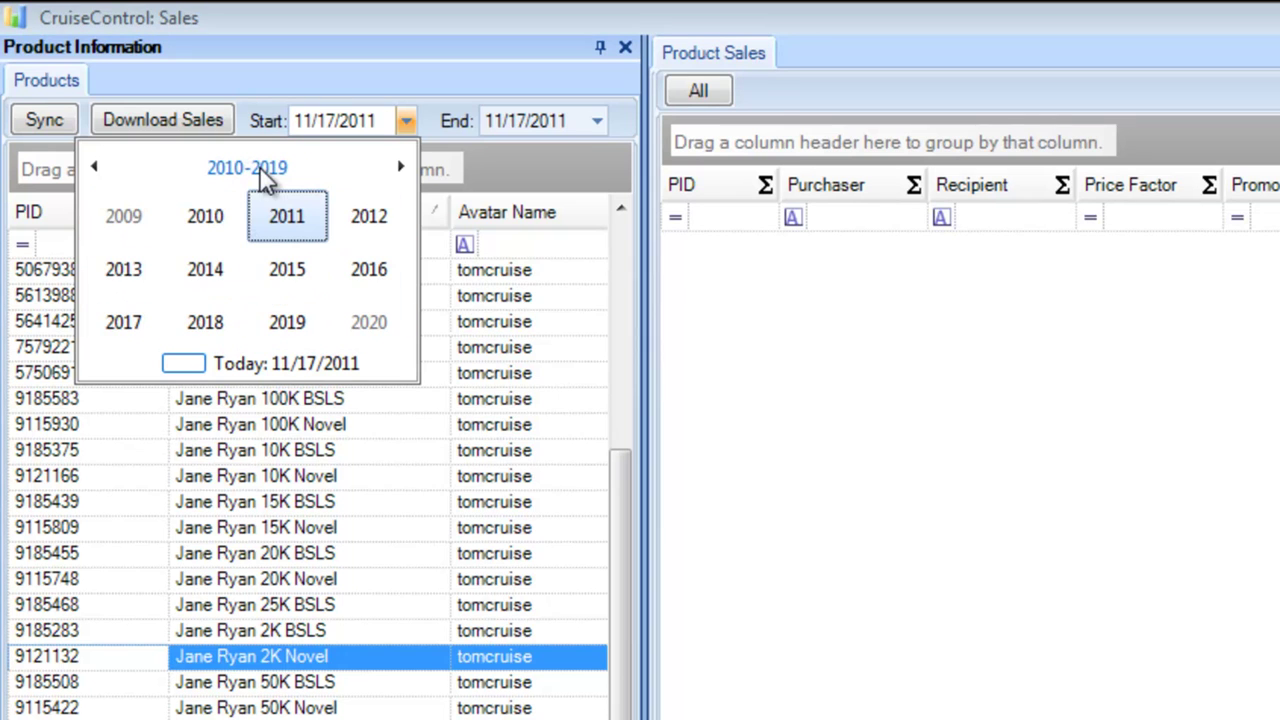
left_click(203, 224)
left_click(203, 224)
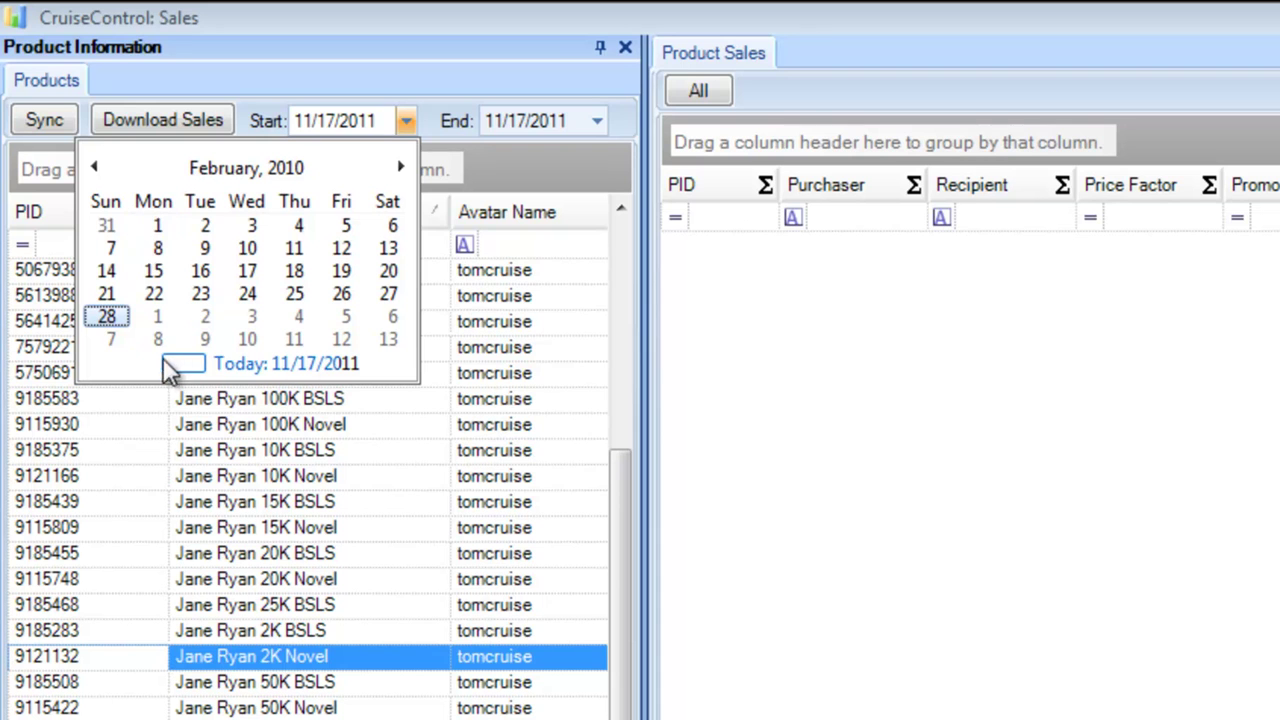
left_click(94, 167)
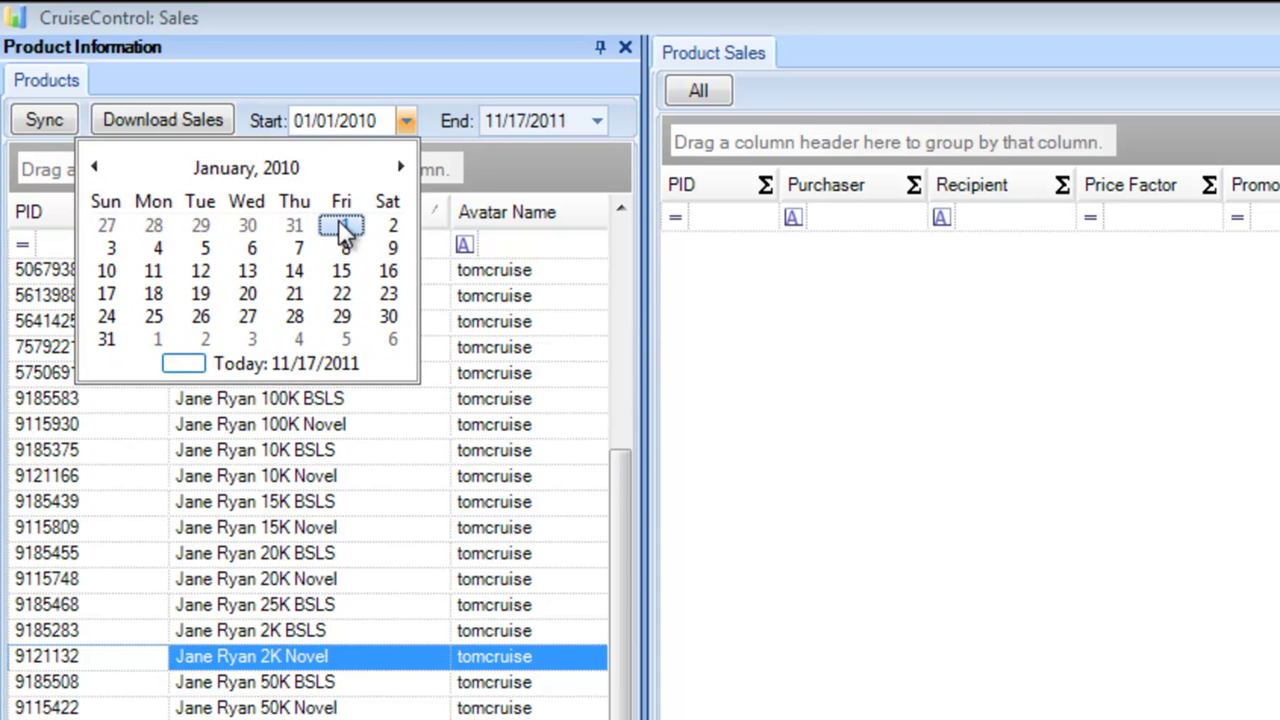
left_click(338, 218)
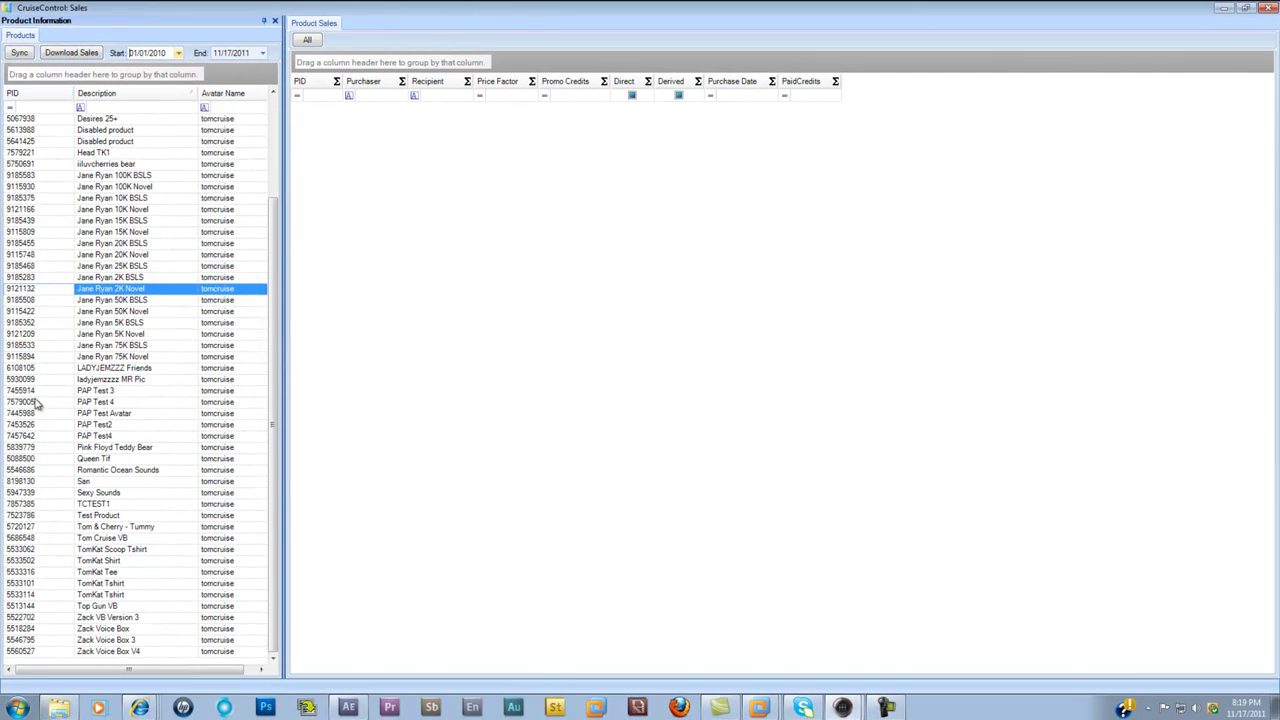
Step: Download sales for PID 9121132 and sort them by Purchaser and Recipient
left_click(72, 52)
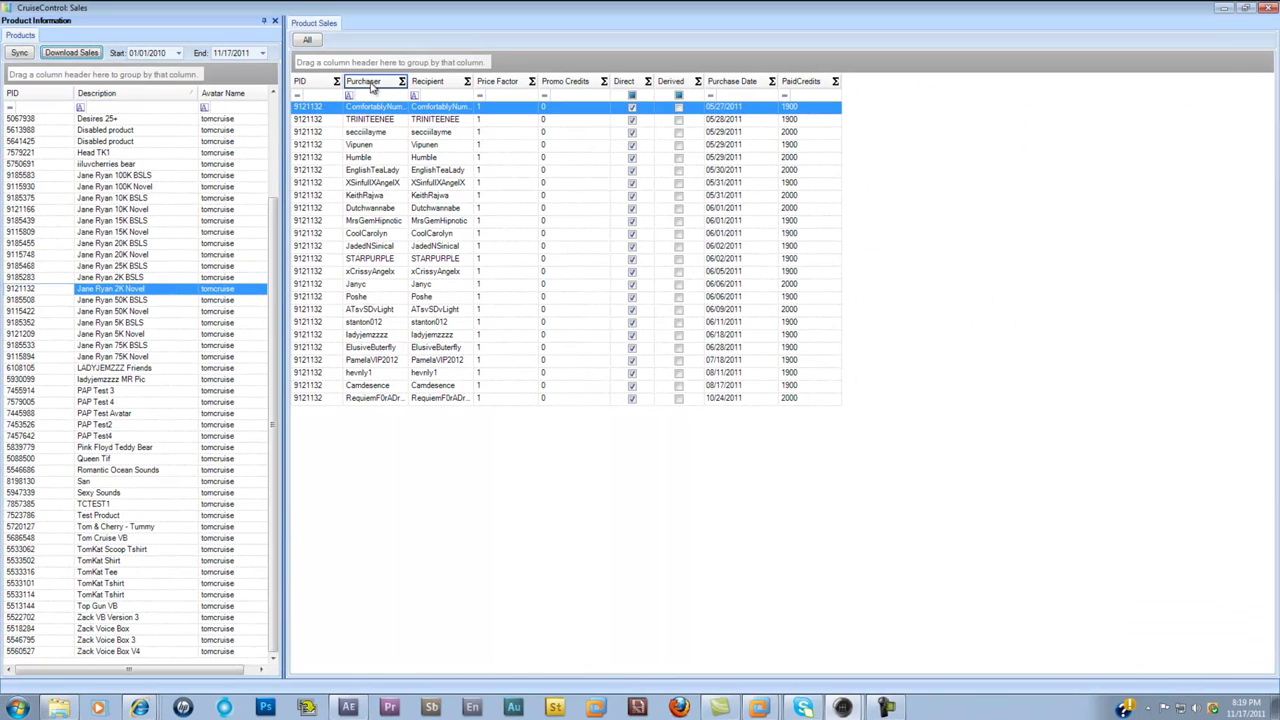
left_click(372, 84)
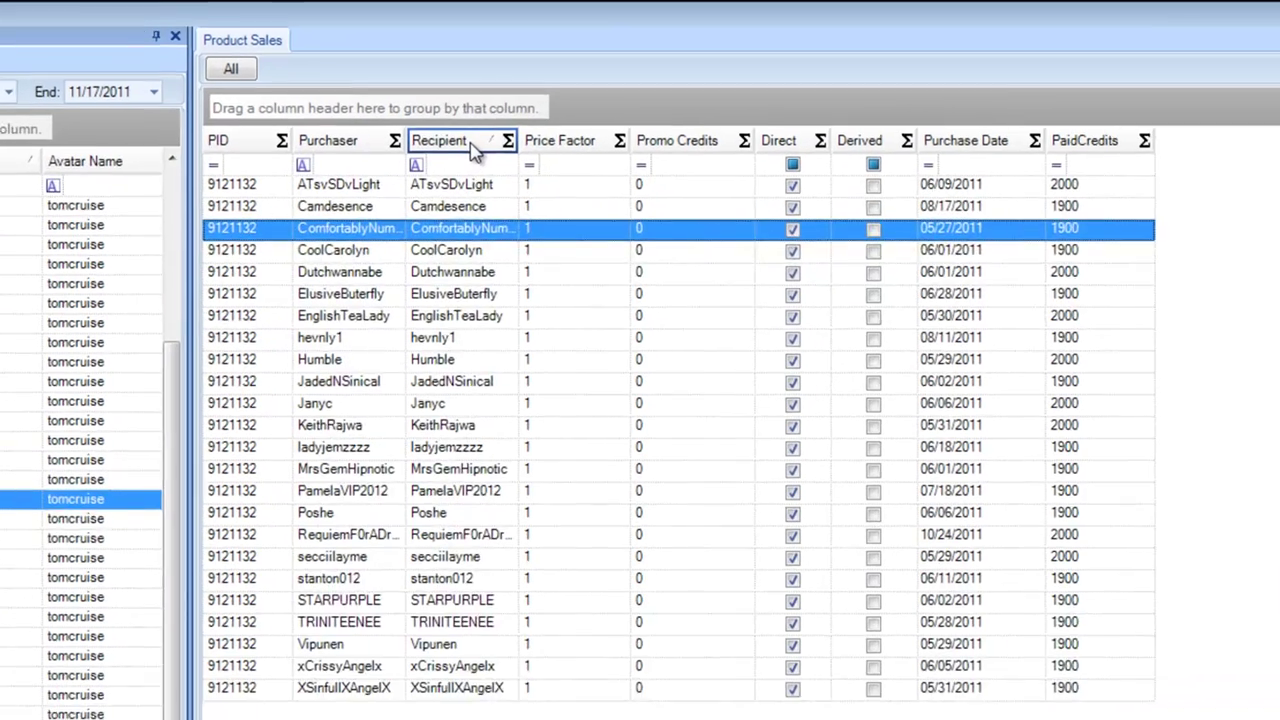
left_click(447, 85)
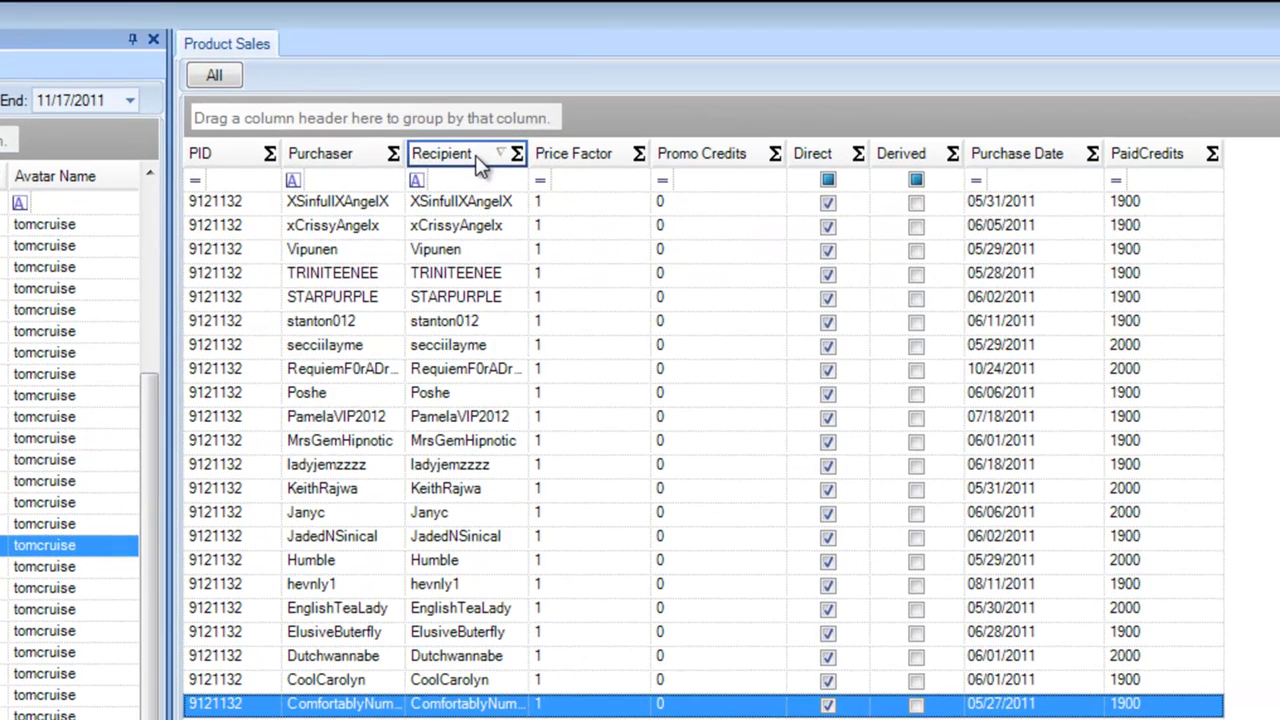
left_click(360, 160)
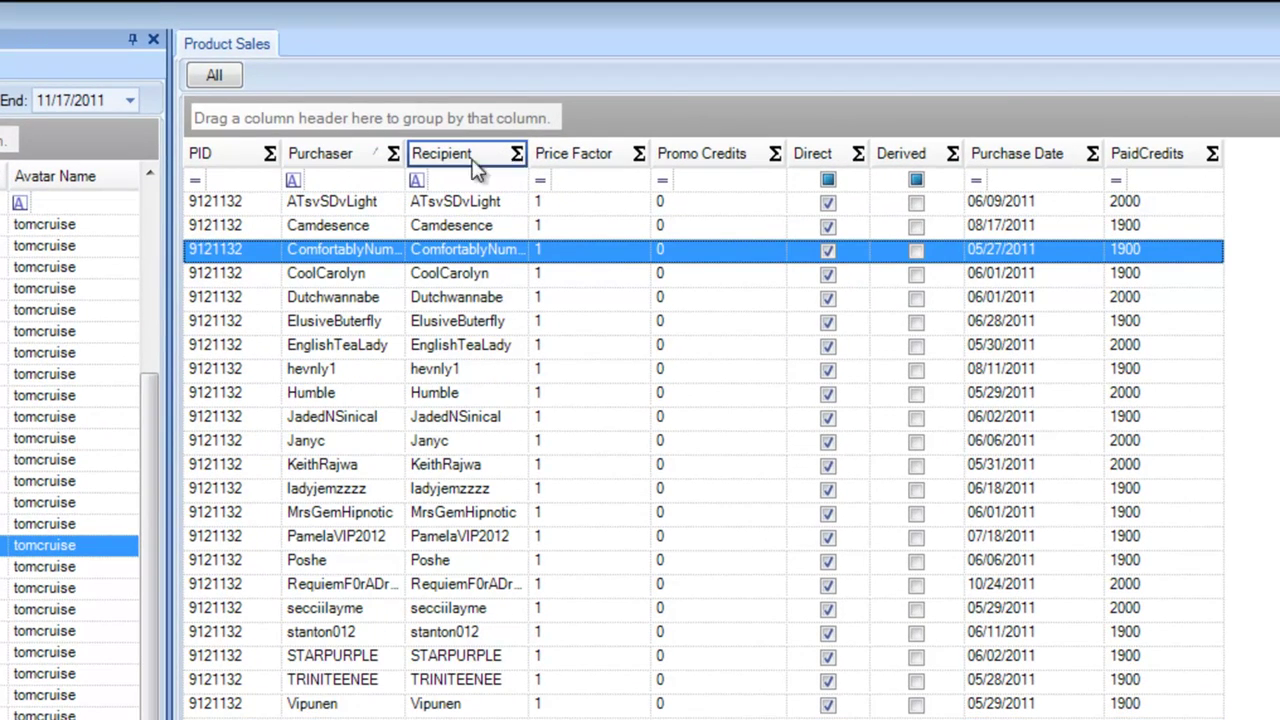
Step: Show only non-derived sales, then sort by Purchase Date and PaidCredits
left_click(905, 182)
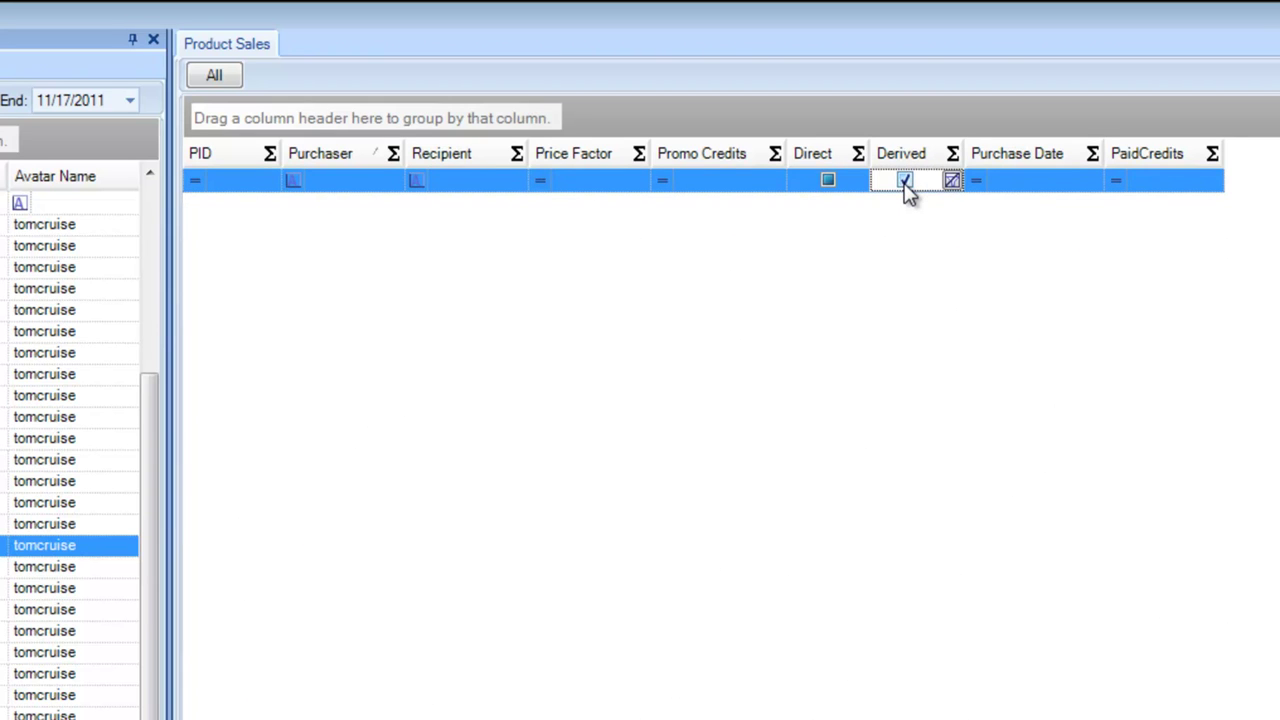
left_click(905, 182)
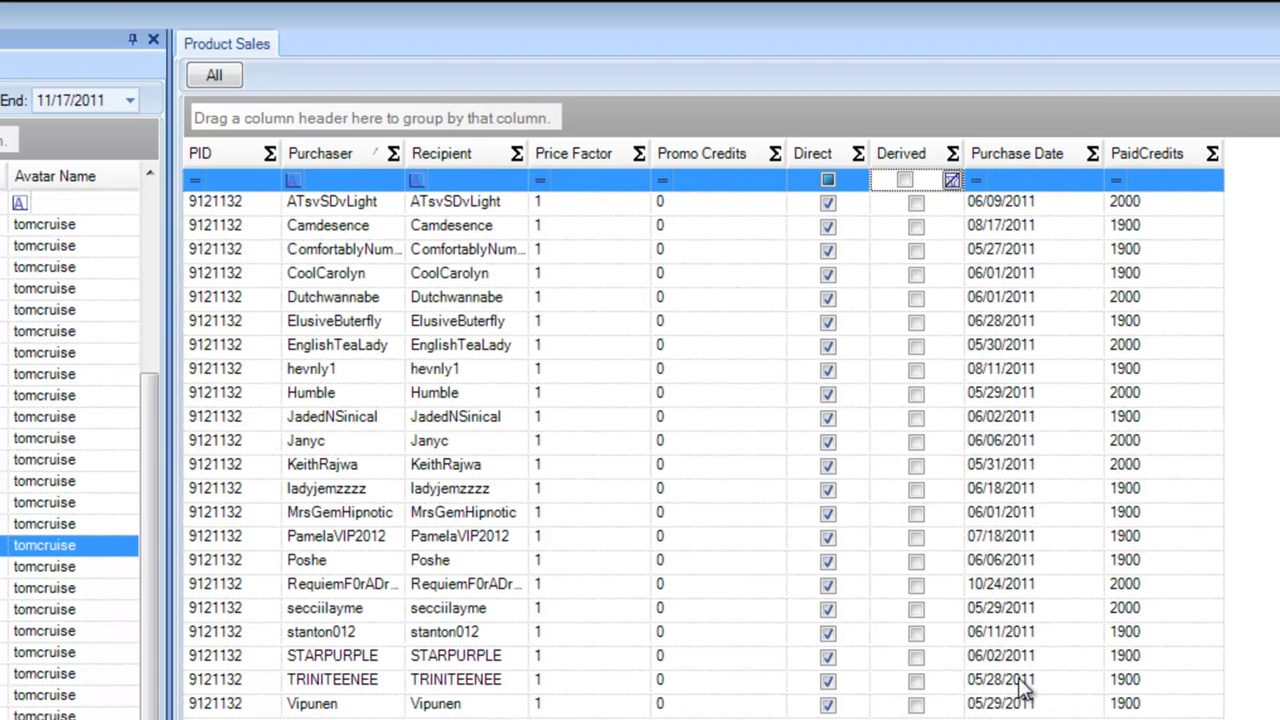
left_click(1015, 155)
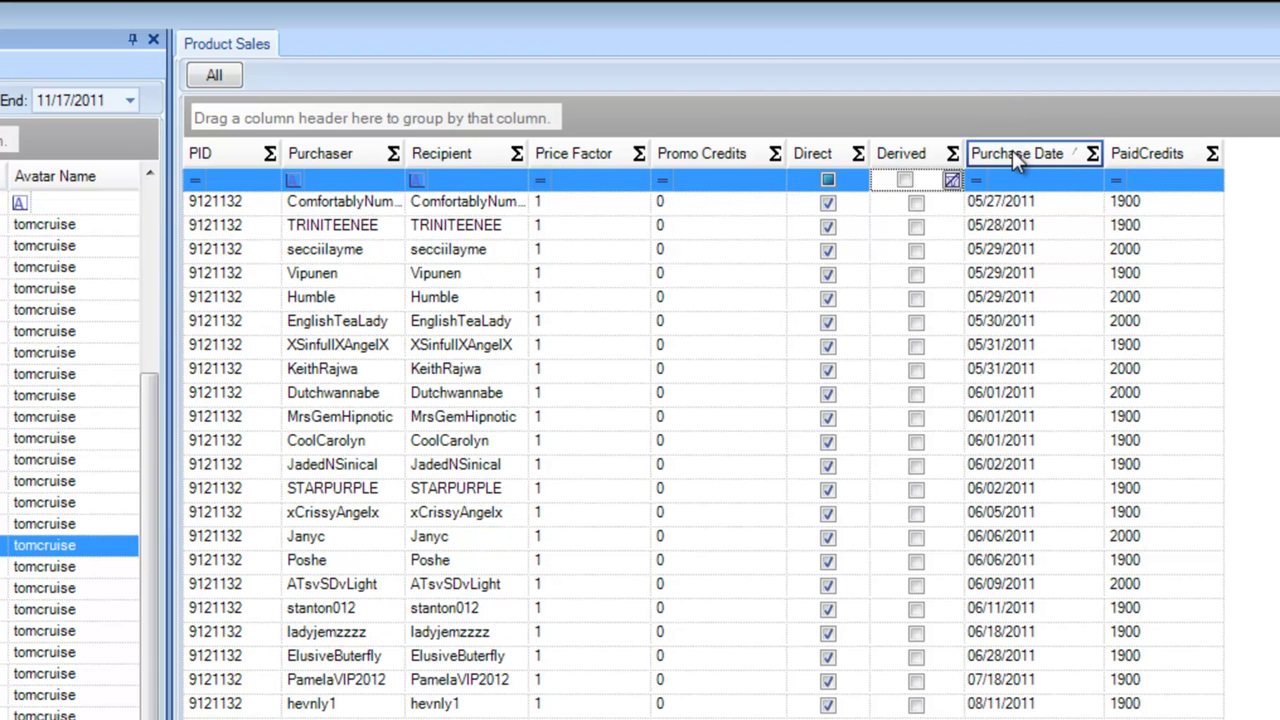
left_click(1015, 157)
left_click(1168, 157)
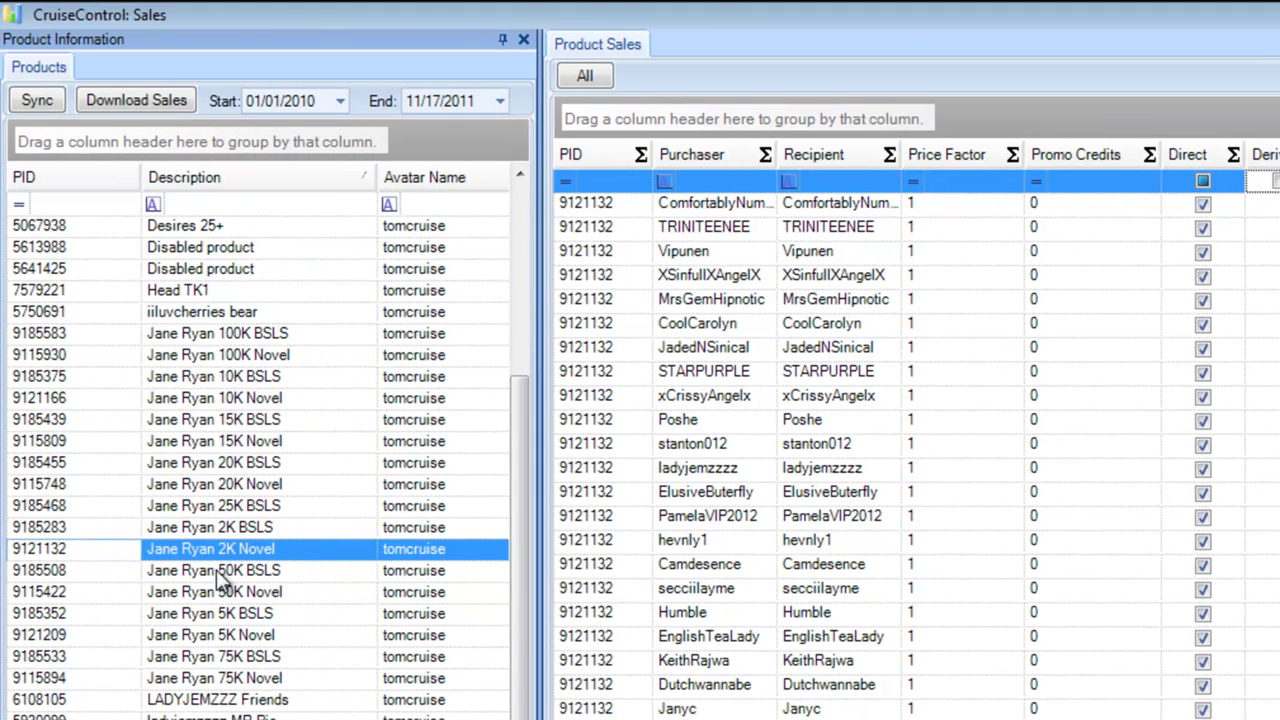
Step: Download sales for the 100K, 10K and 15K BSLS and Novel products
left_click(214, 338)
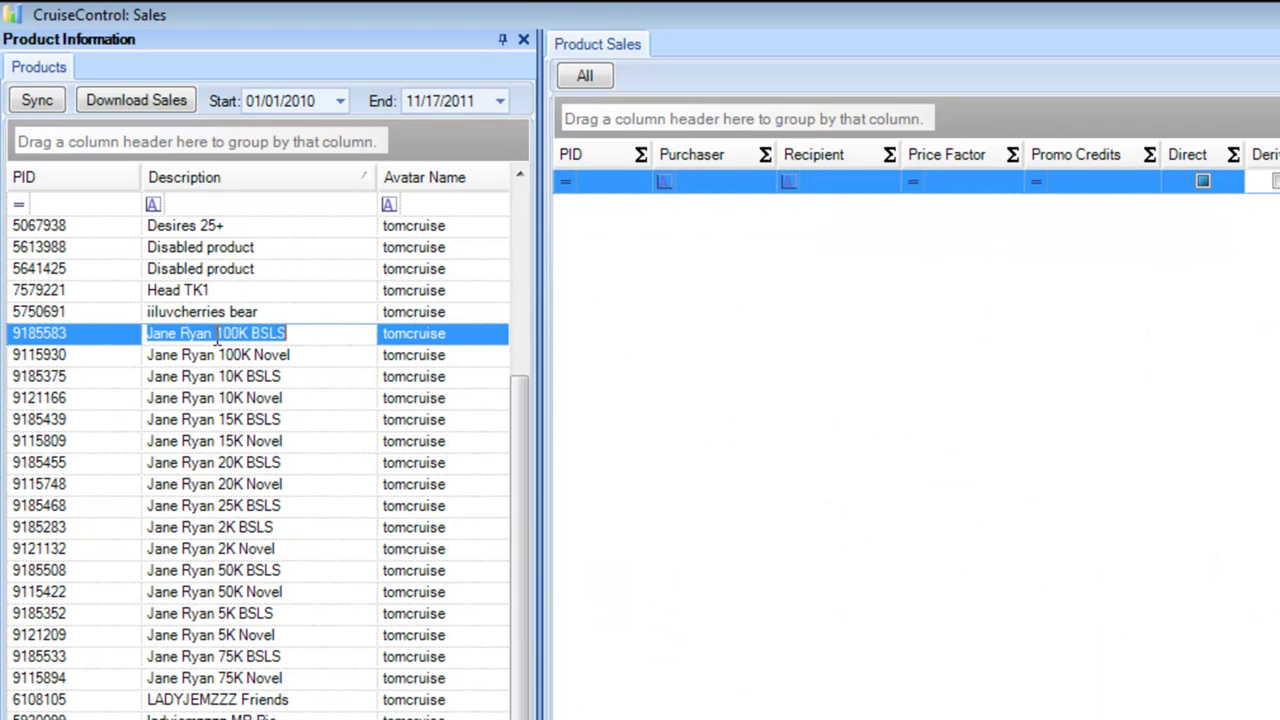
left_click(120, 100)
left_click(180, 355)
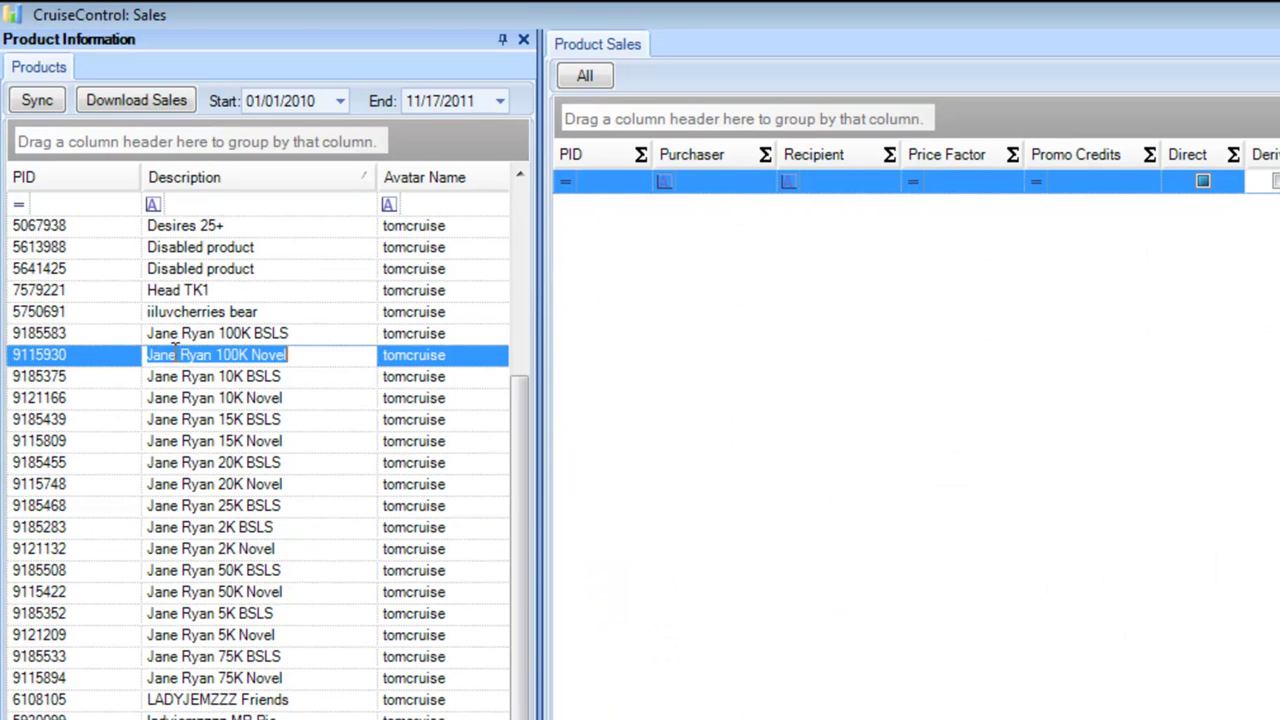
left_click(152, 101)
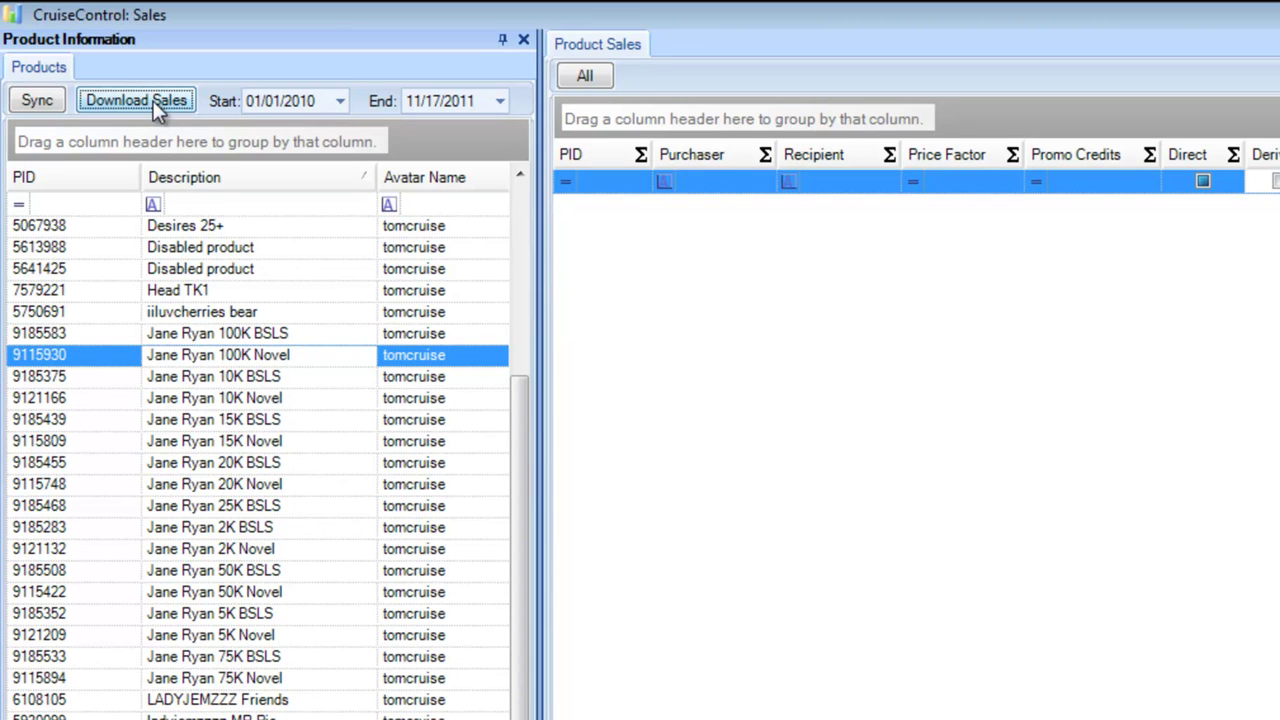
left_click(184, 374)
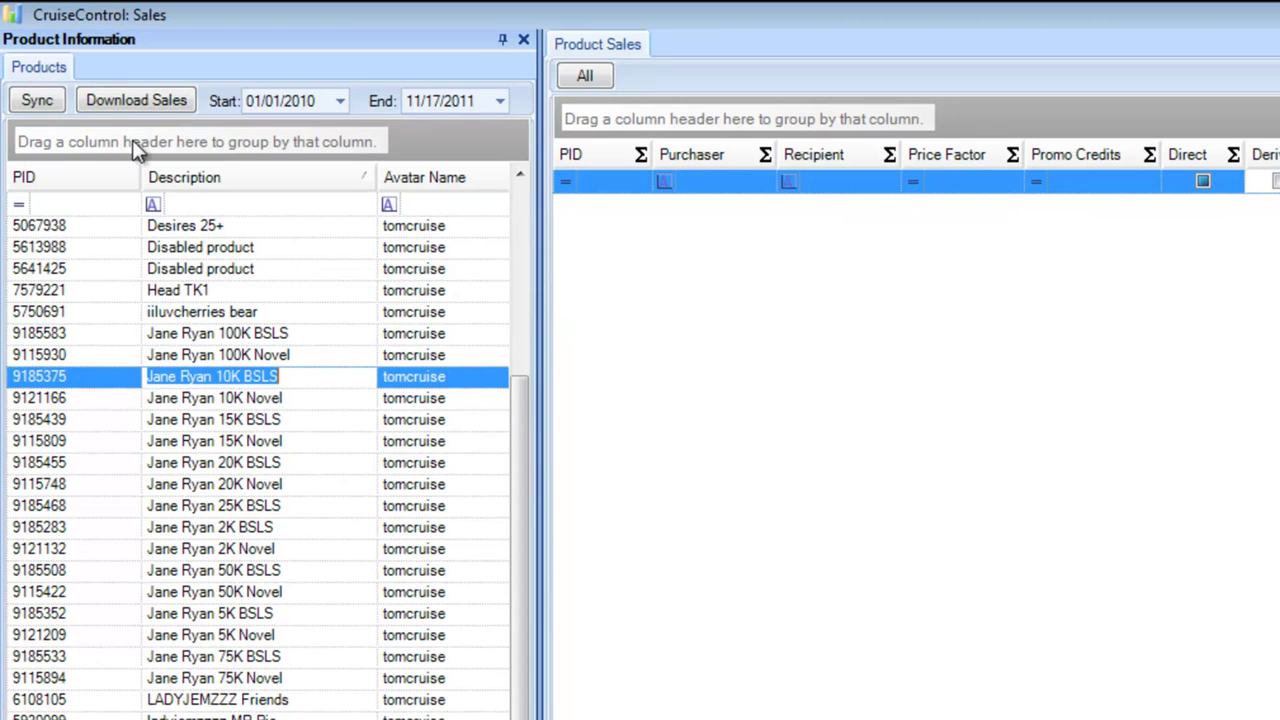
left_click(137, 103)
left_click(168, 400)
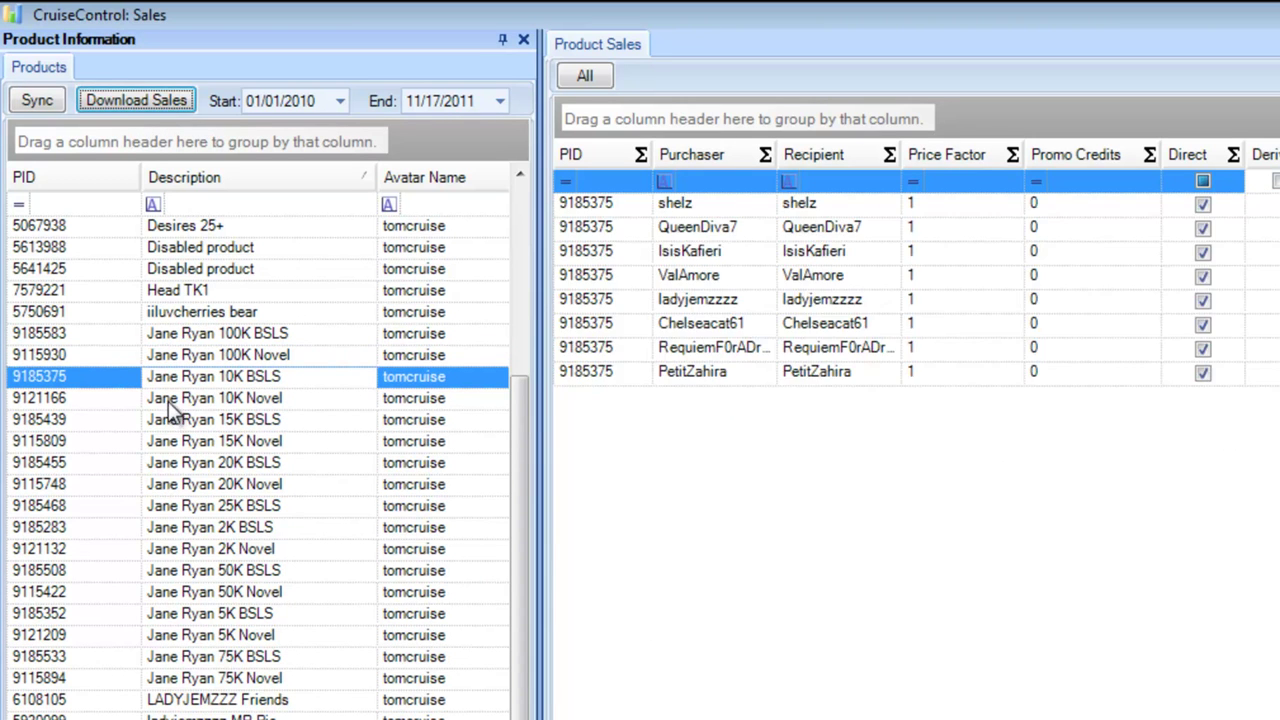
left_click(144, 104)
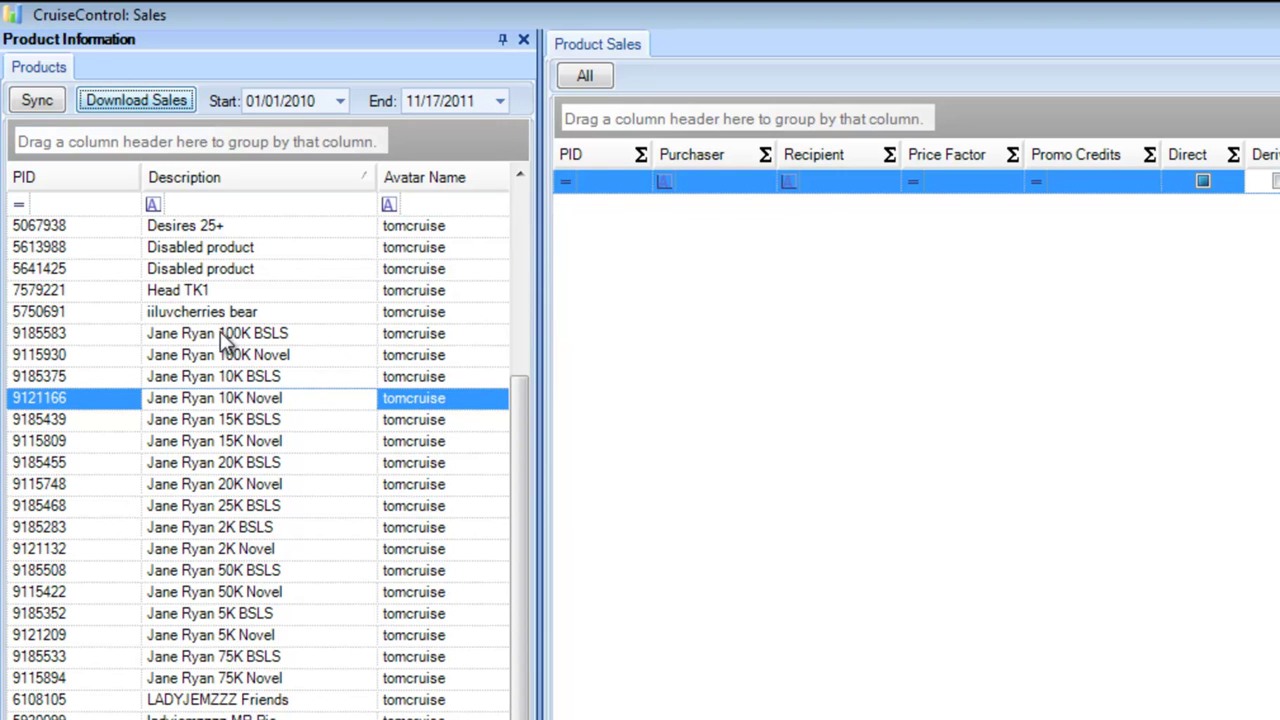
left_click(205, 420)
left_click(127, 104)
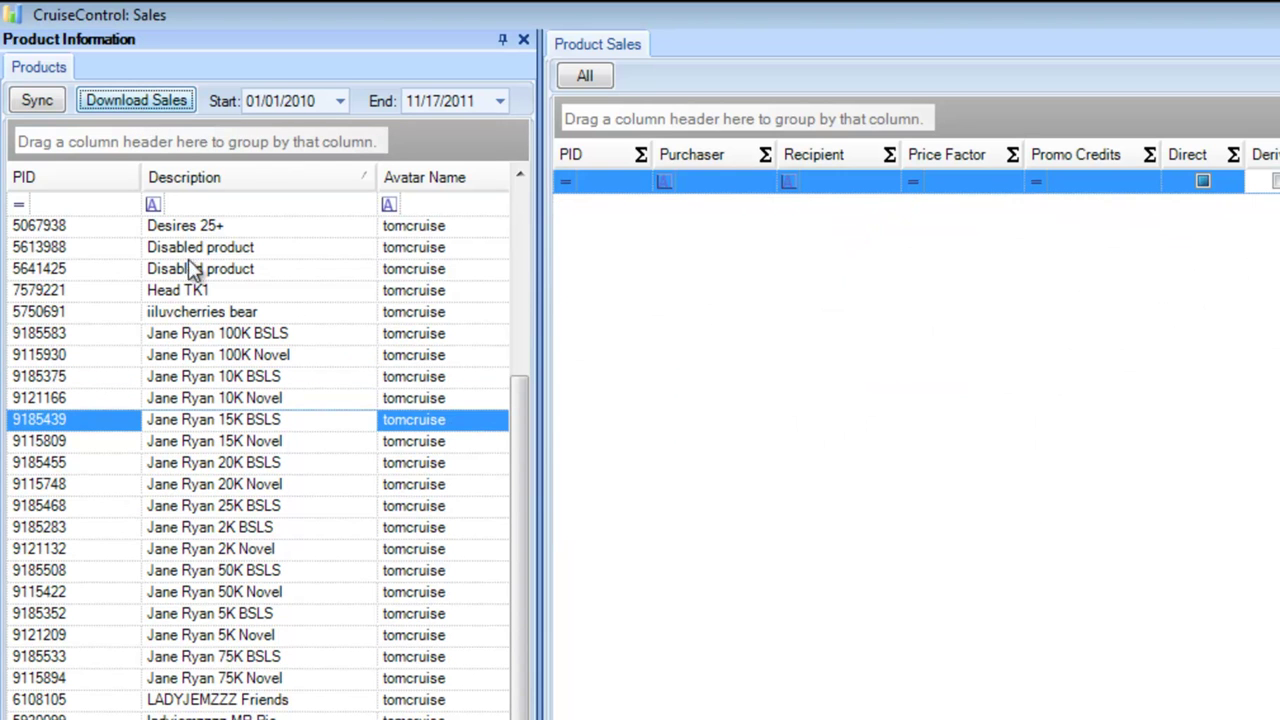
left_click(244, 449)
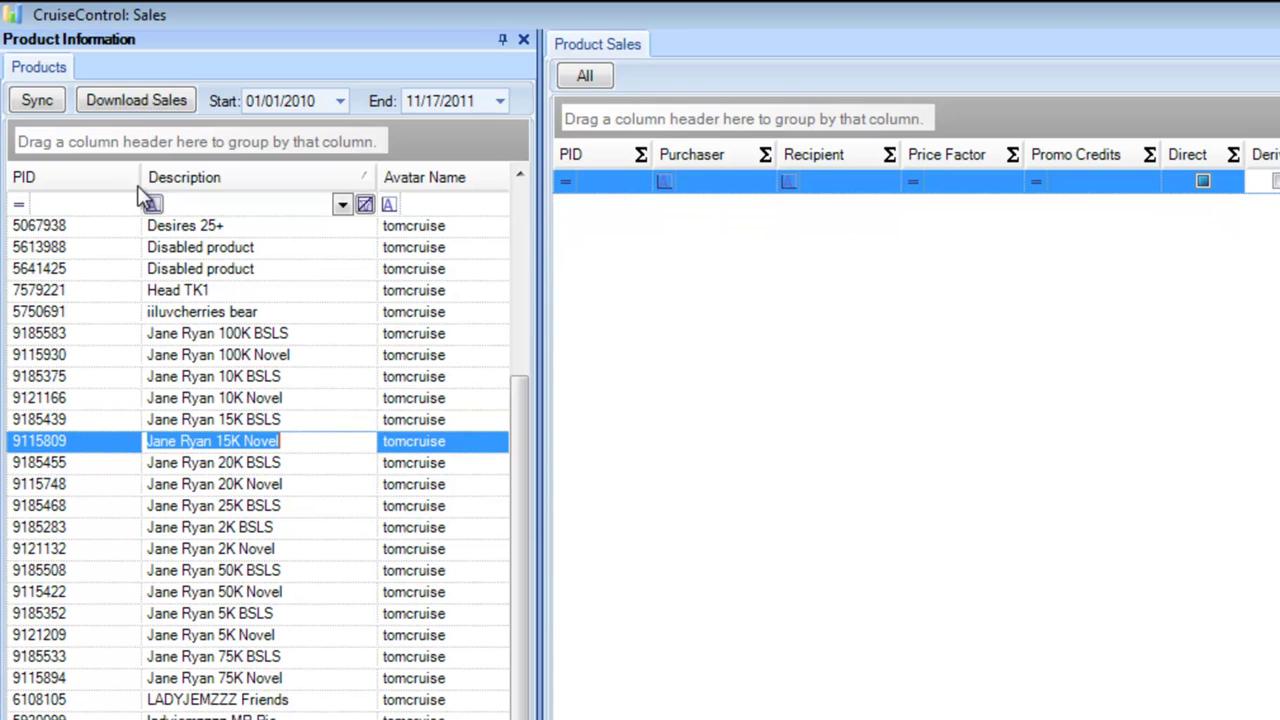
left_click(135, 103)
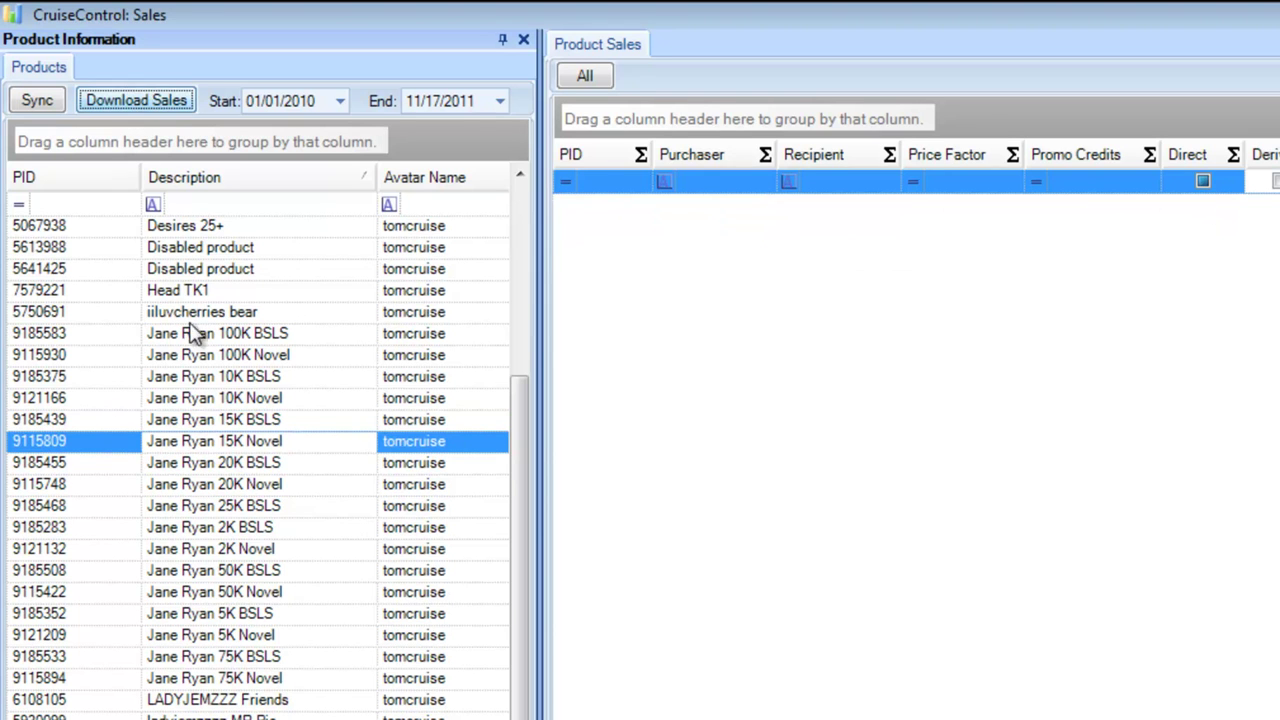
Step: Download sales for 20K BSLS, 20K Novel, 25K BSLS, 2K BSLS and 2K Novel
left_click(184, 465)
left_click(151, 108)
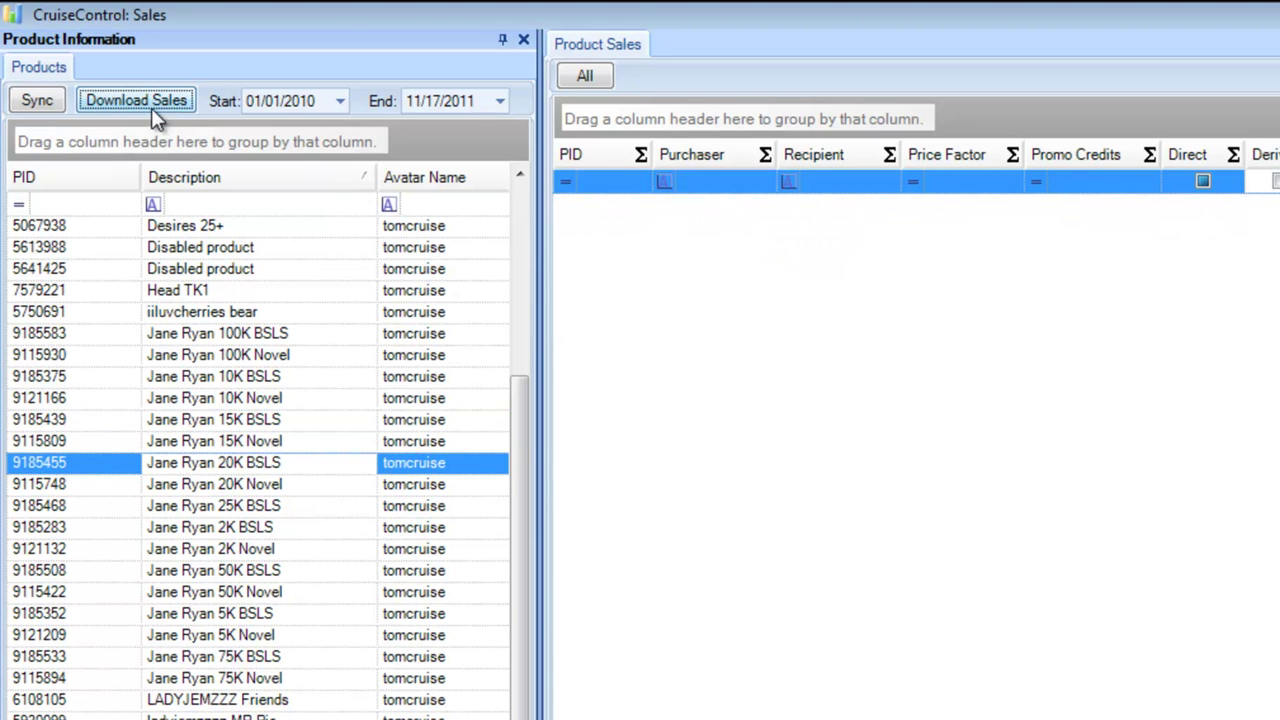
left_click(193, 483)
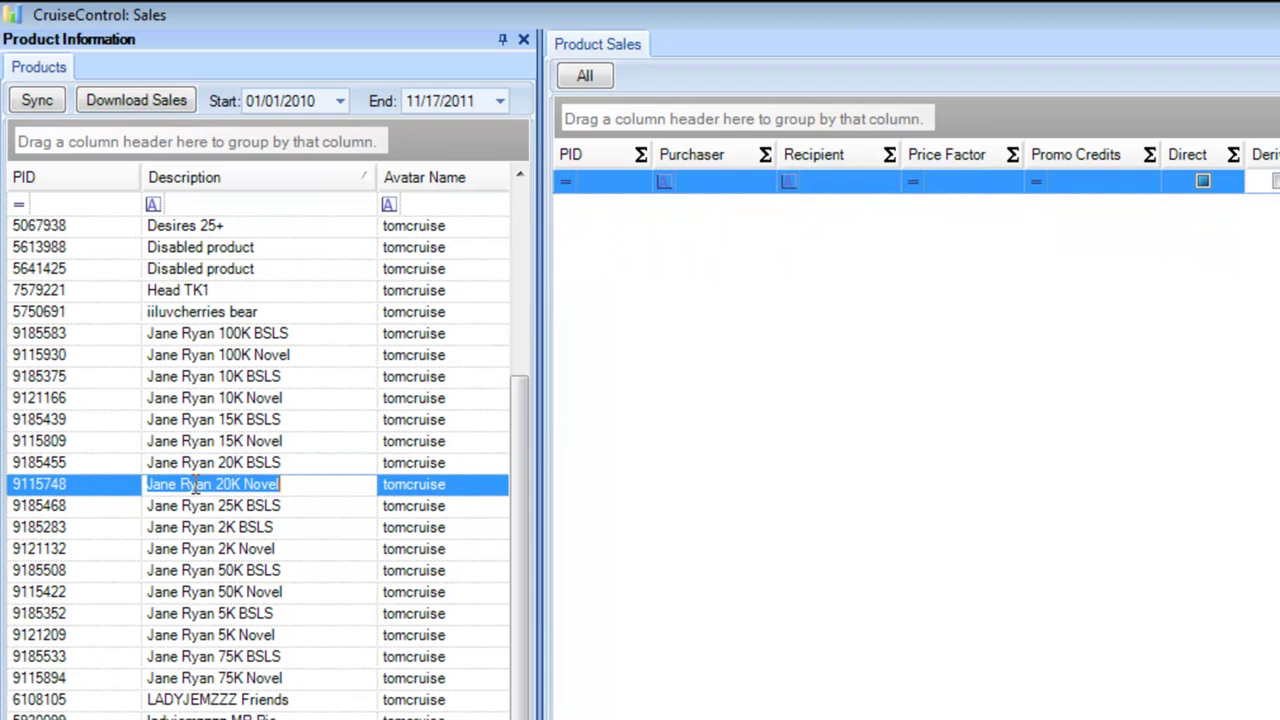
left_click(163, 103)
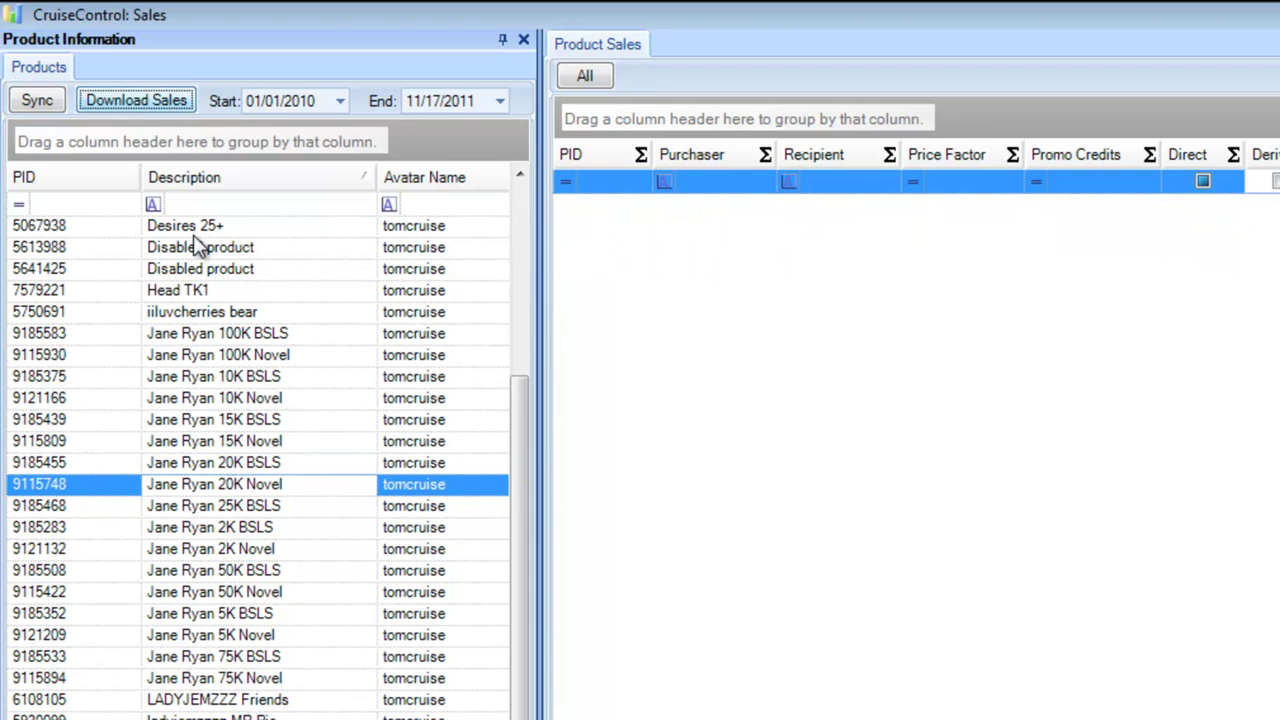
left_click(214, 507)
left_click(168, 104)
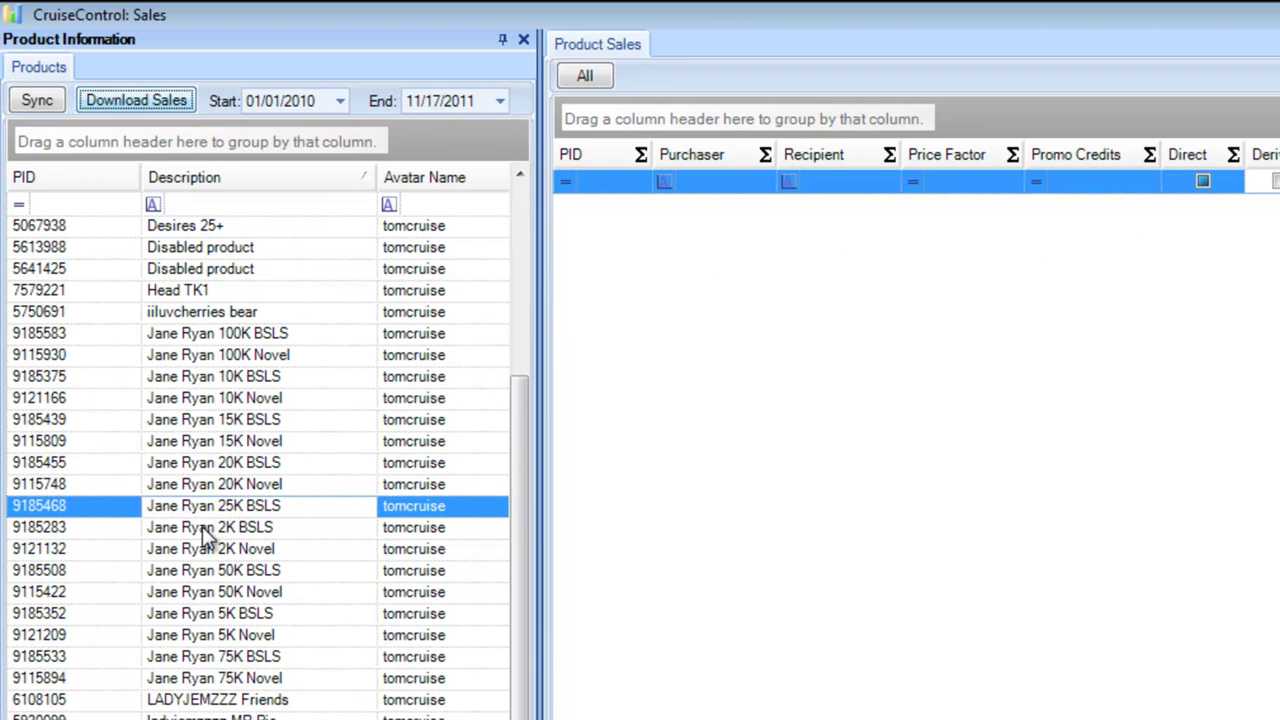
left_click(204, 529)
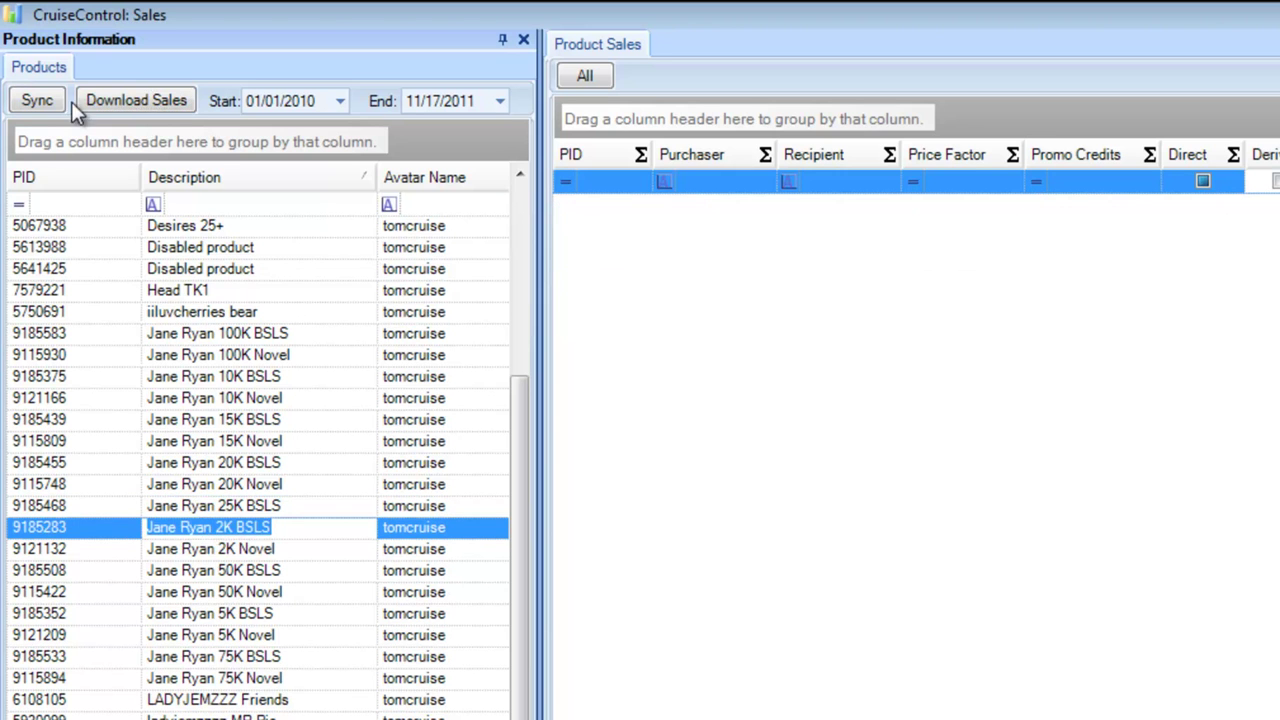
left_click(125, 105)
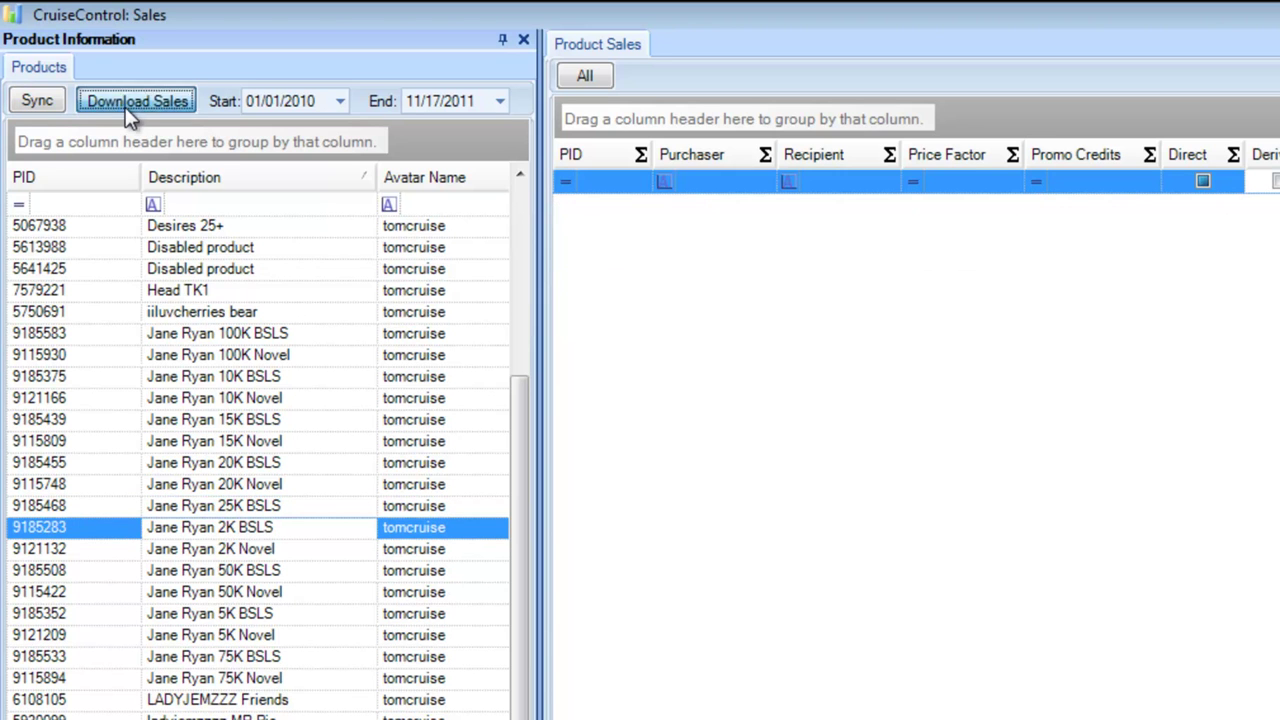
left_click(170, 552)
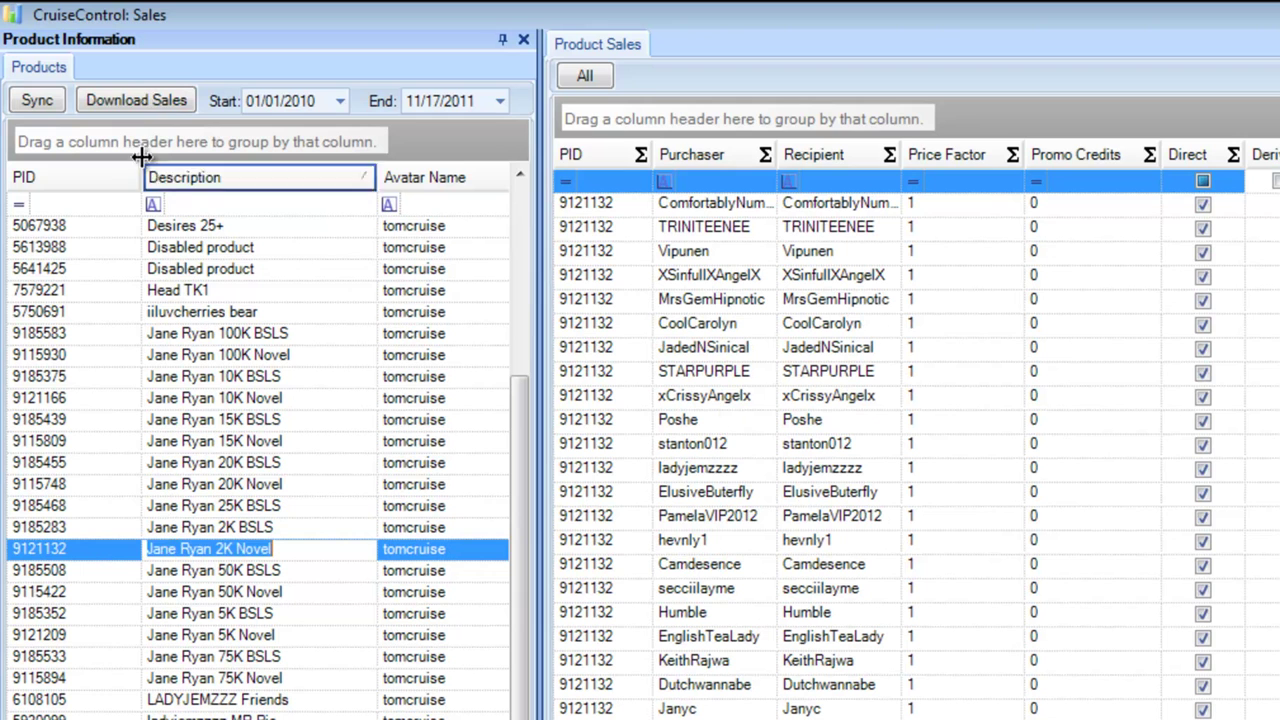
left_click(128, 104)
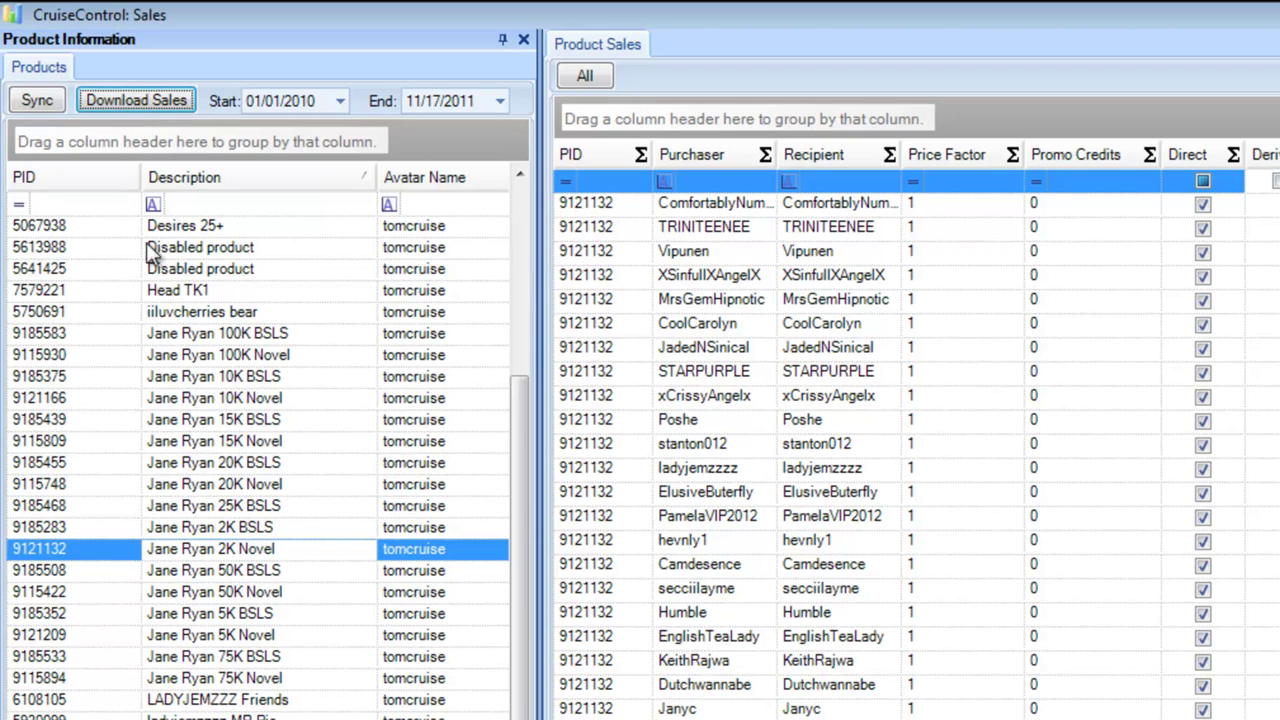
Step: Select the 50K products, then download sales for 5K and 75K BSLS and Novel
left_click(213, 570)
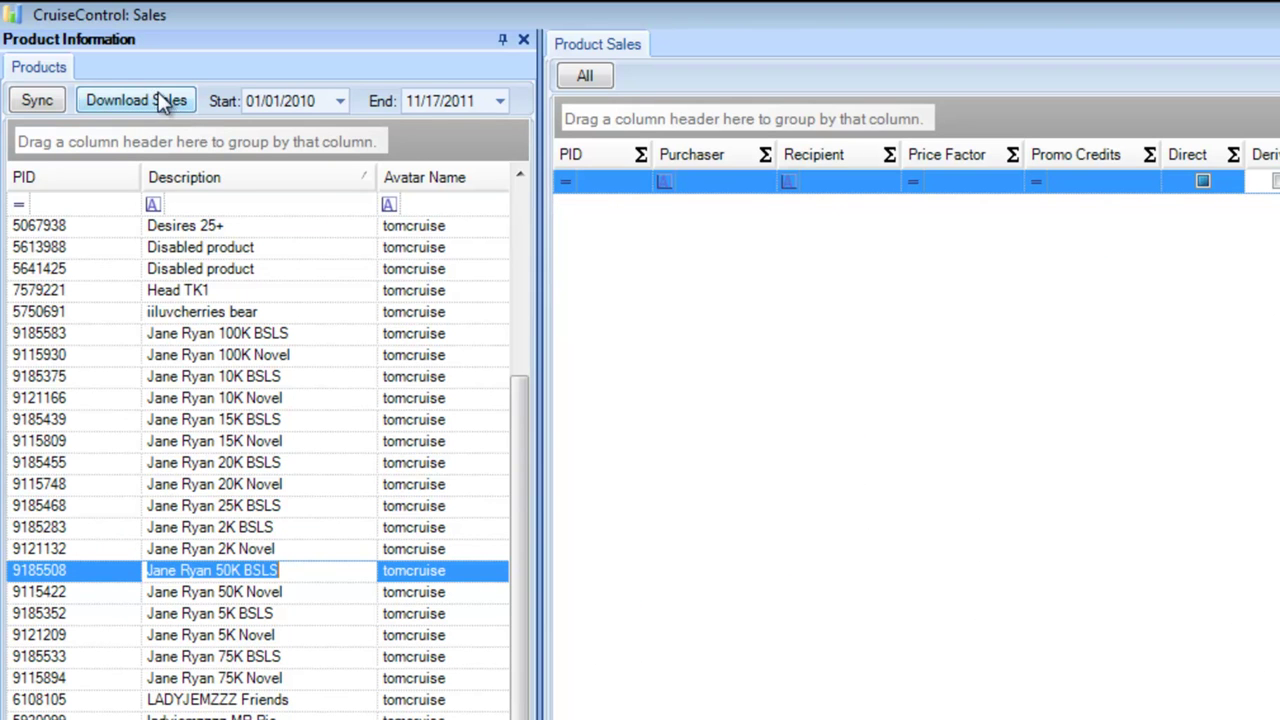
left_click(229, 592)
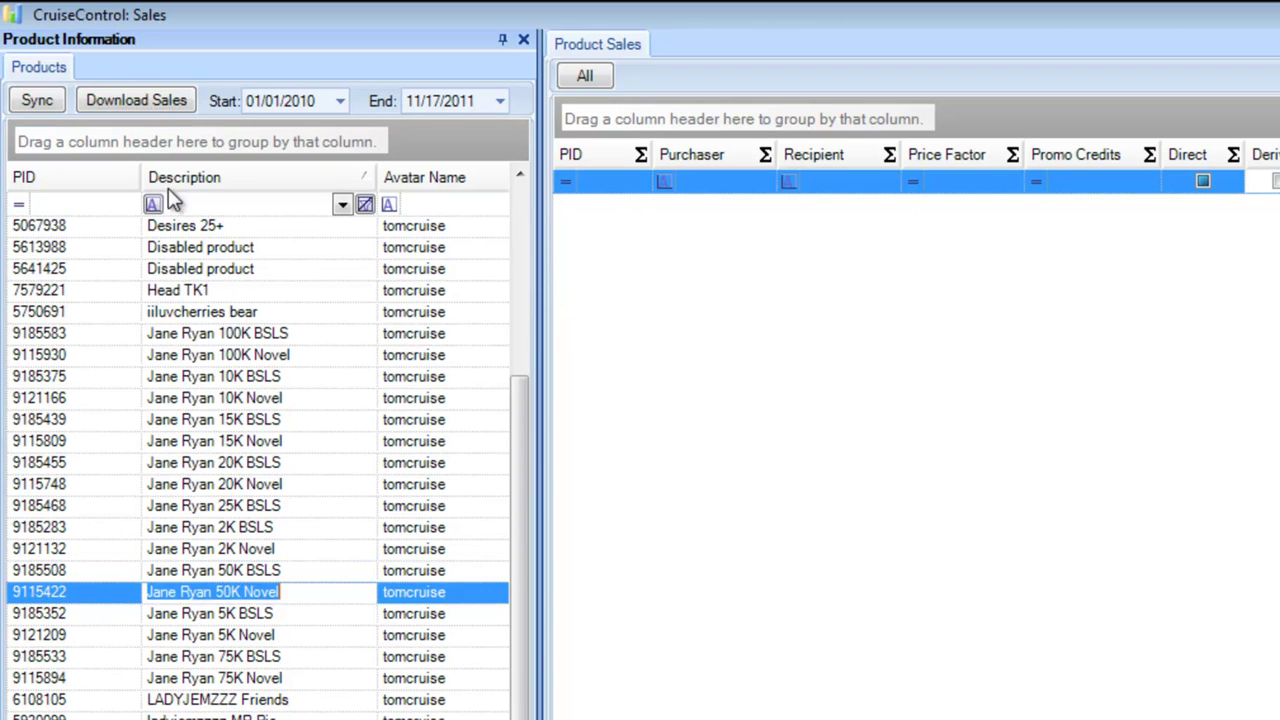
left_click(193, 615)
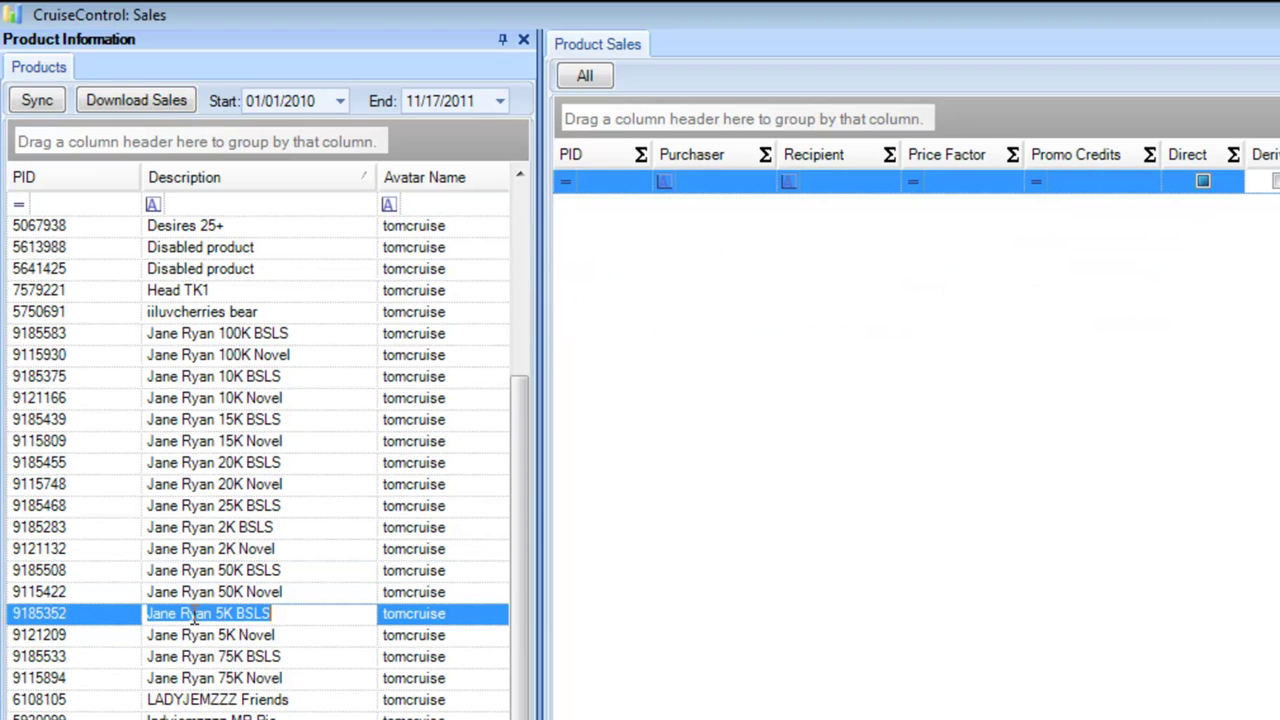
left_click(145, 104)
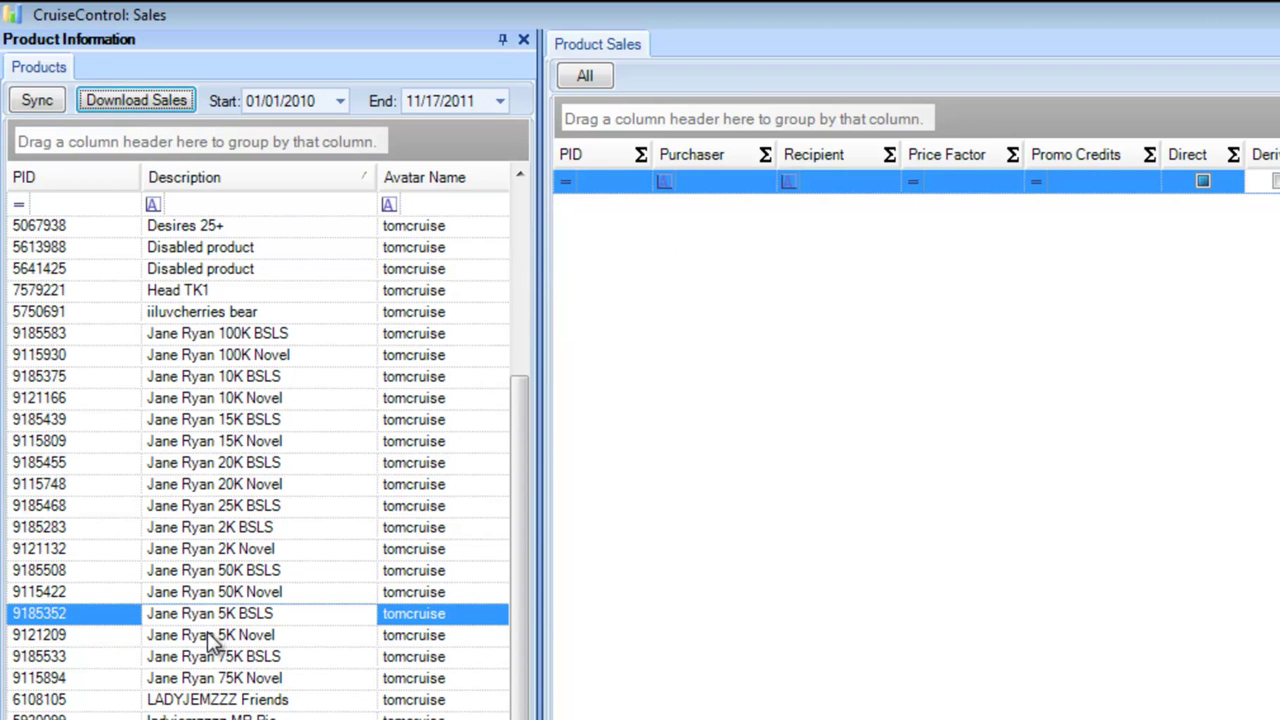
left_click(210, 638)
left_click(163, 100)
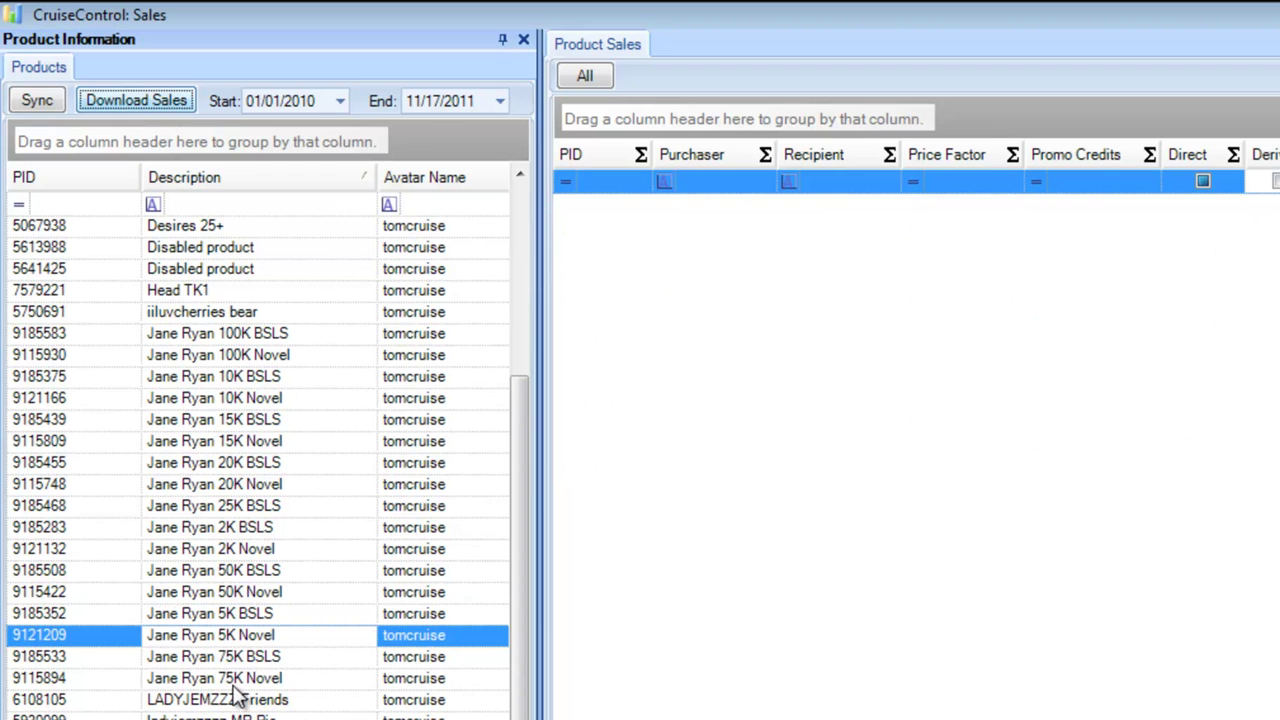
left_click(229, 660)
left_click(182, 107)
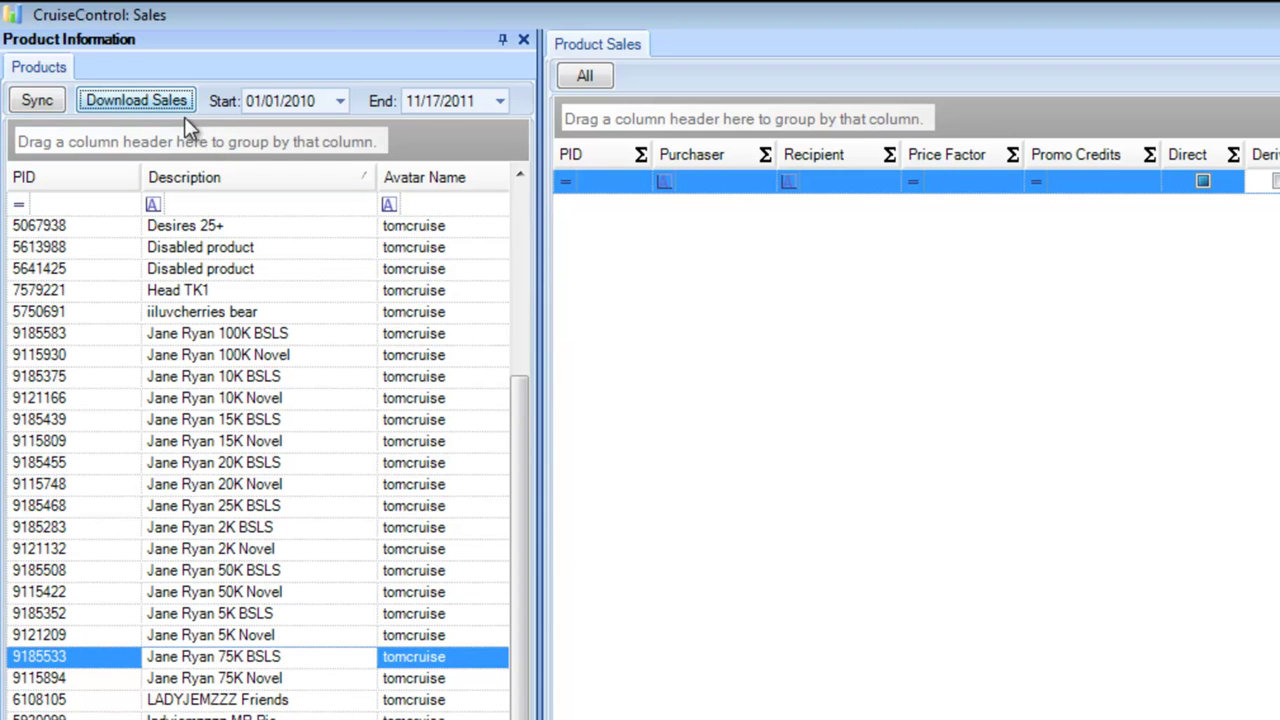
left_click(197, 683)
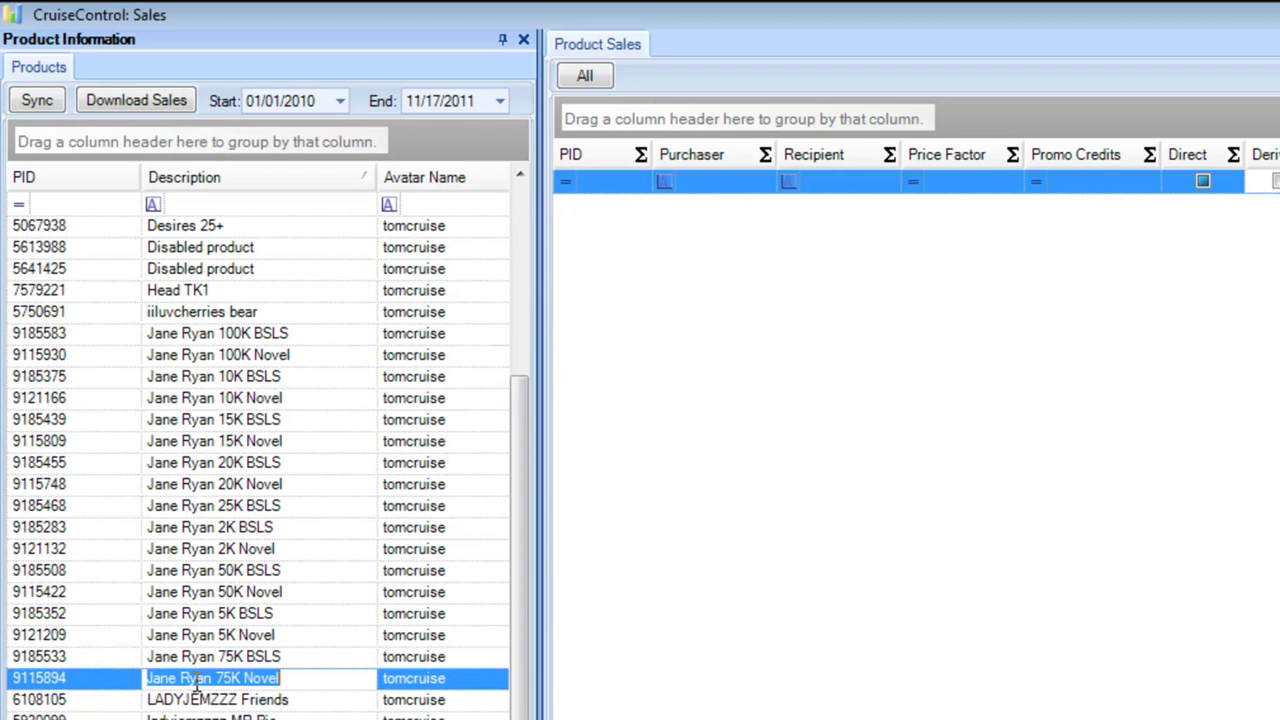
left_click(120, 99)
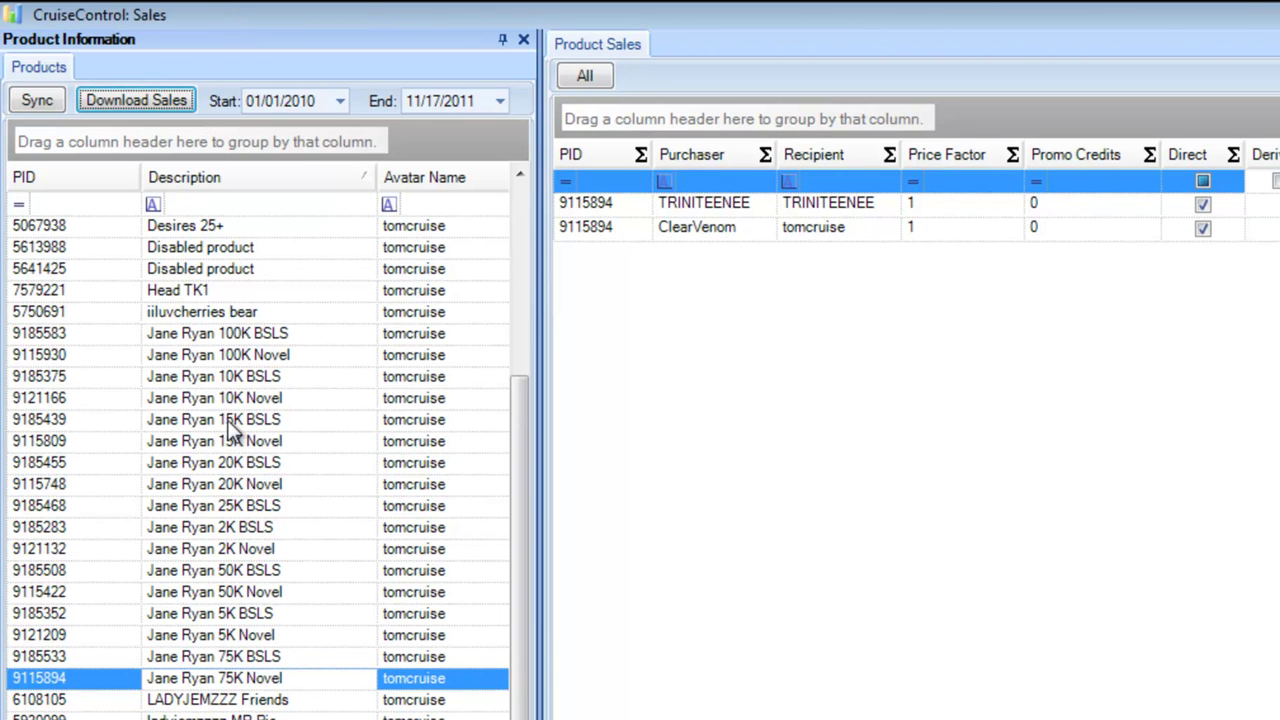
Step: Show the 100K BSLS sale: 95000 paid credits on 06/03/2011
left_click(232, 335)
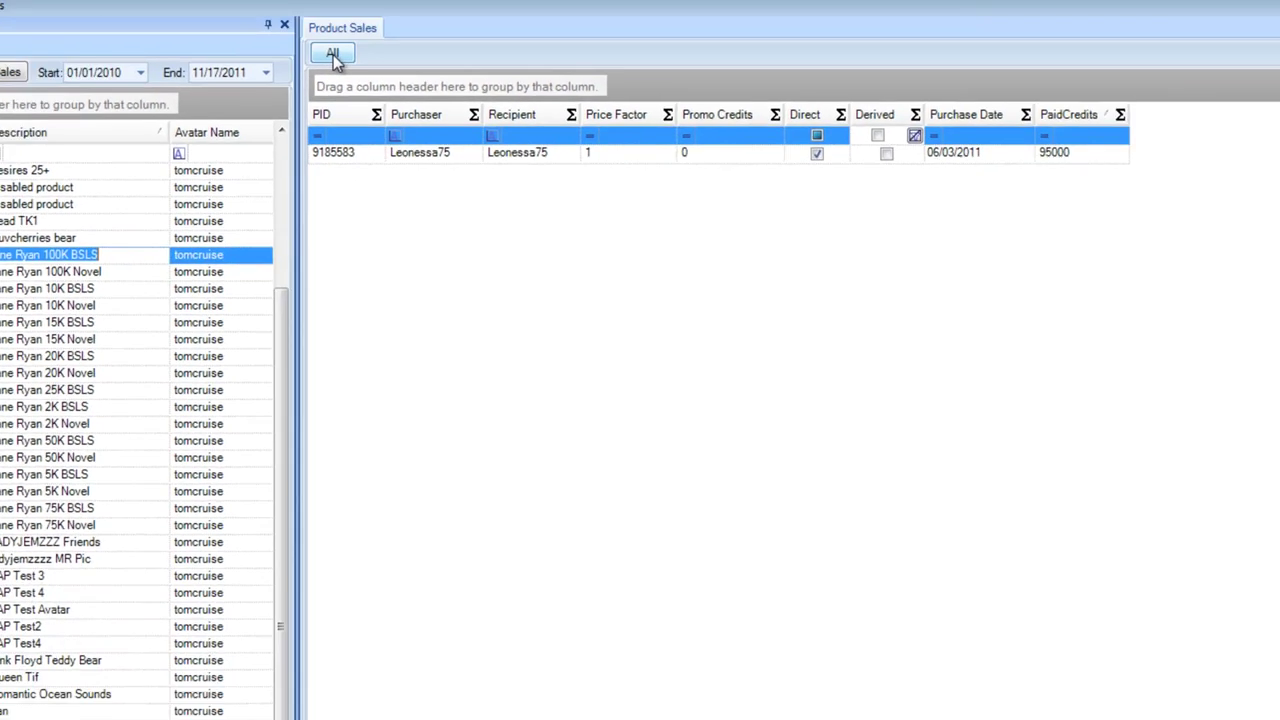
left_click(334, 57)
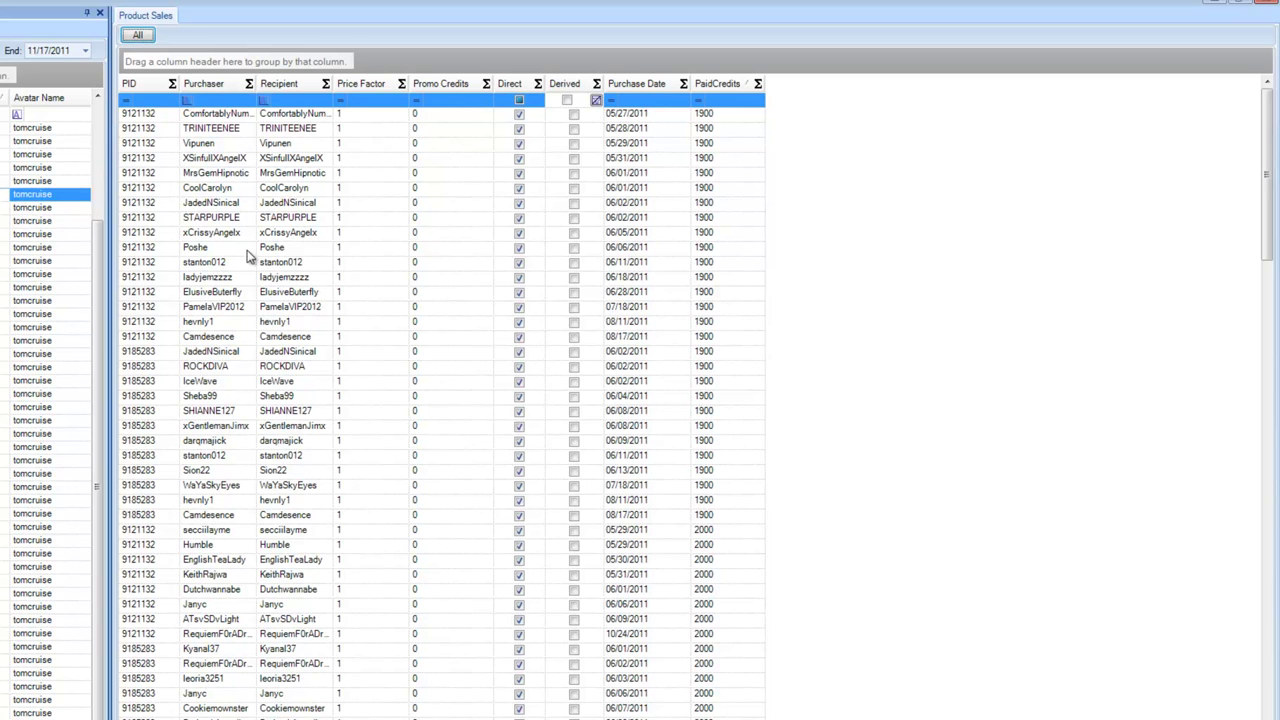
left_click(147, 352)
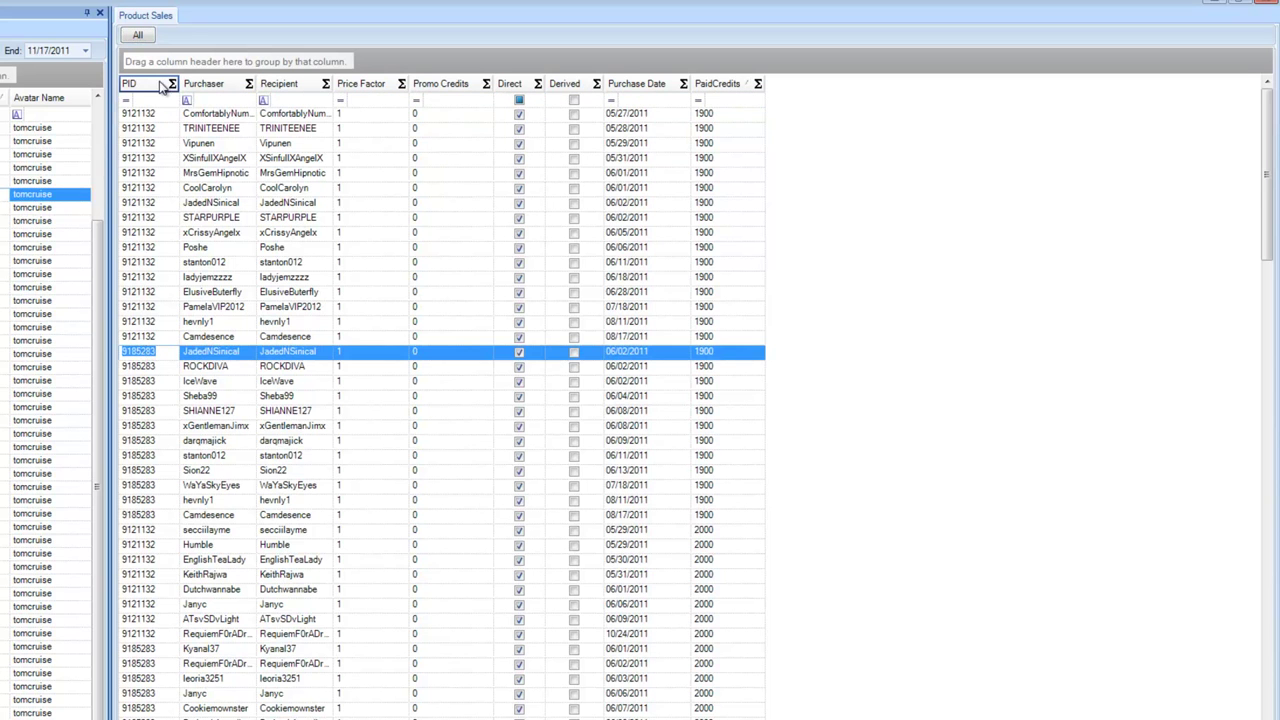
scroll(140, 360, "down", 10)
scroll(147, 345, "down", 20)
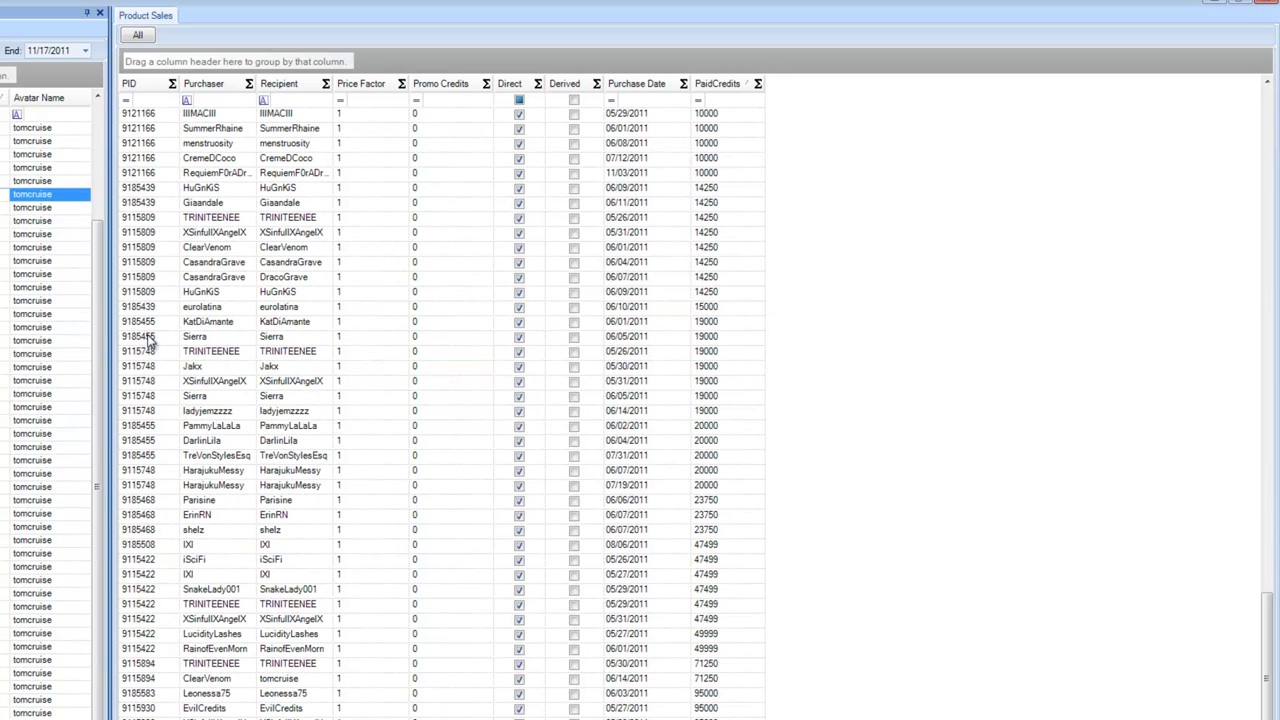
scroll(147, 342, "up", 20)
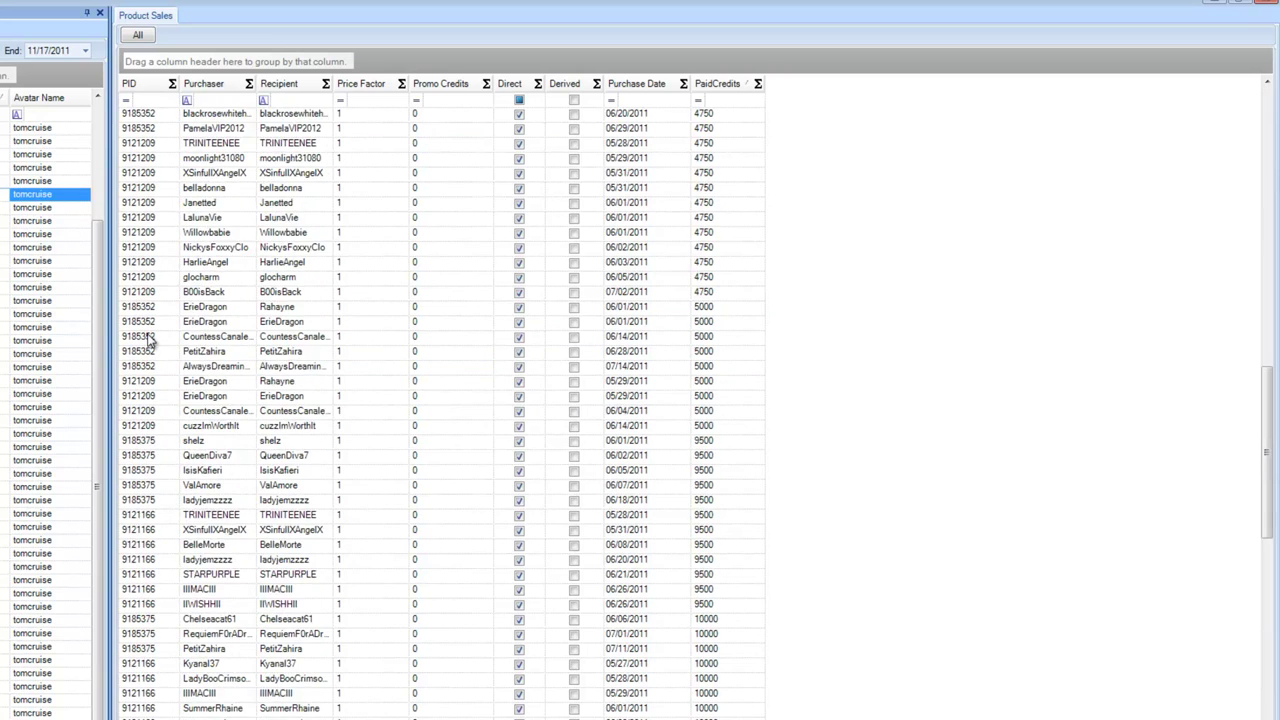
scroll(148, 342, "up", 5)
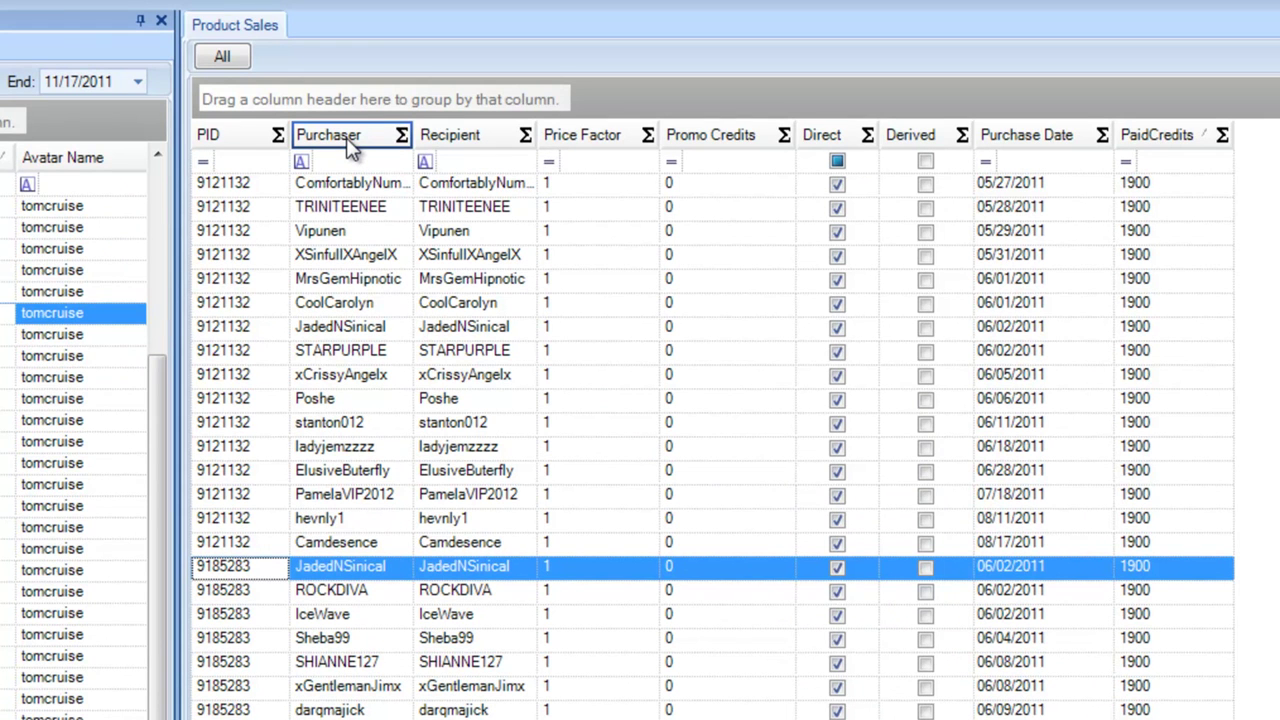
left_click_drag(350, 147, 344, 107)
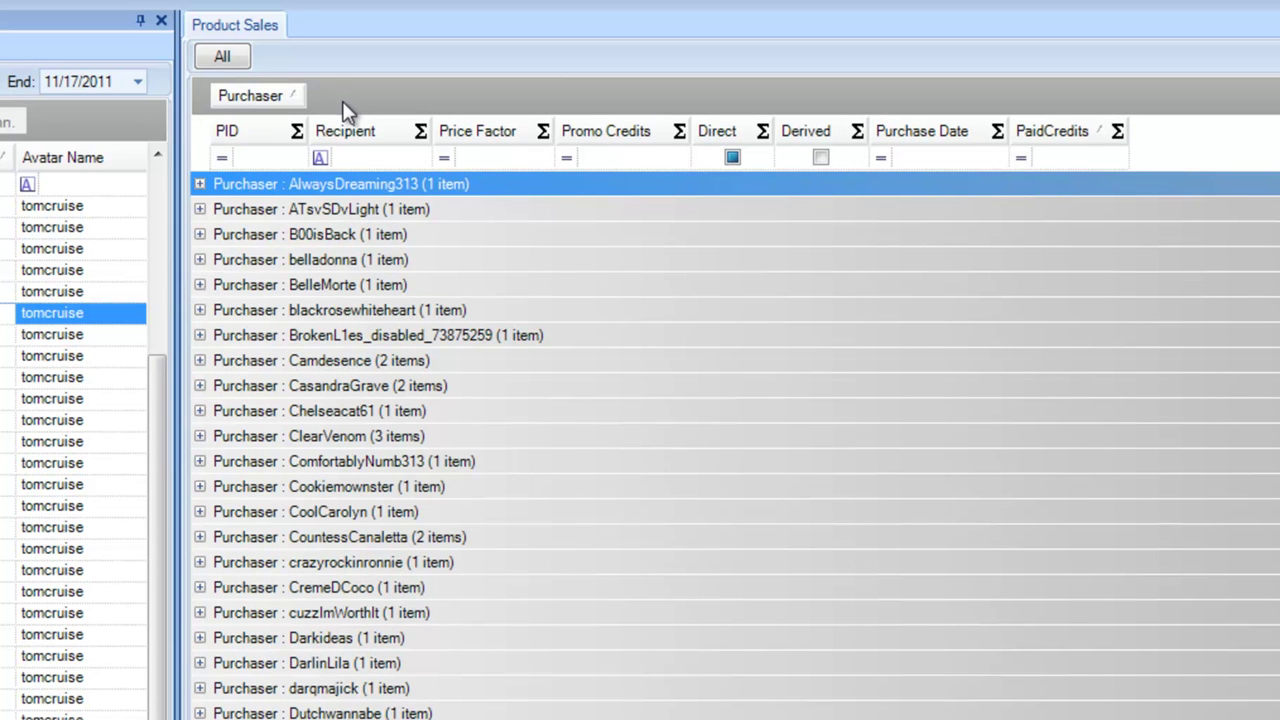
scroll(418, 486, "down", 10)
scroll(418, 486, "down", 6)
scroll(408, 405, "up", 2)
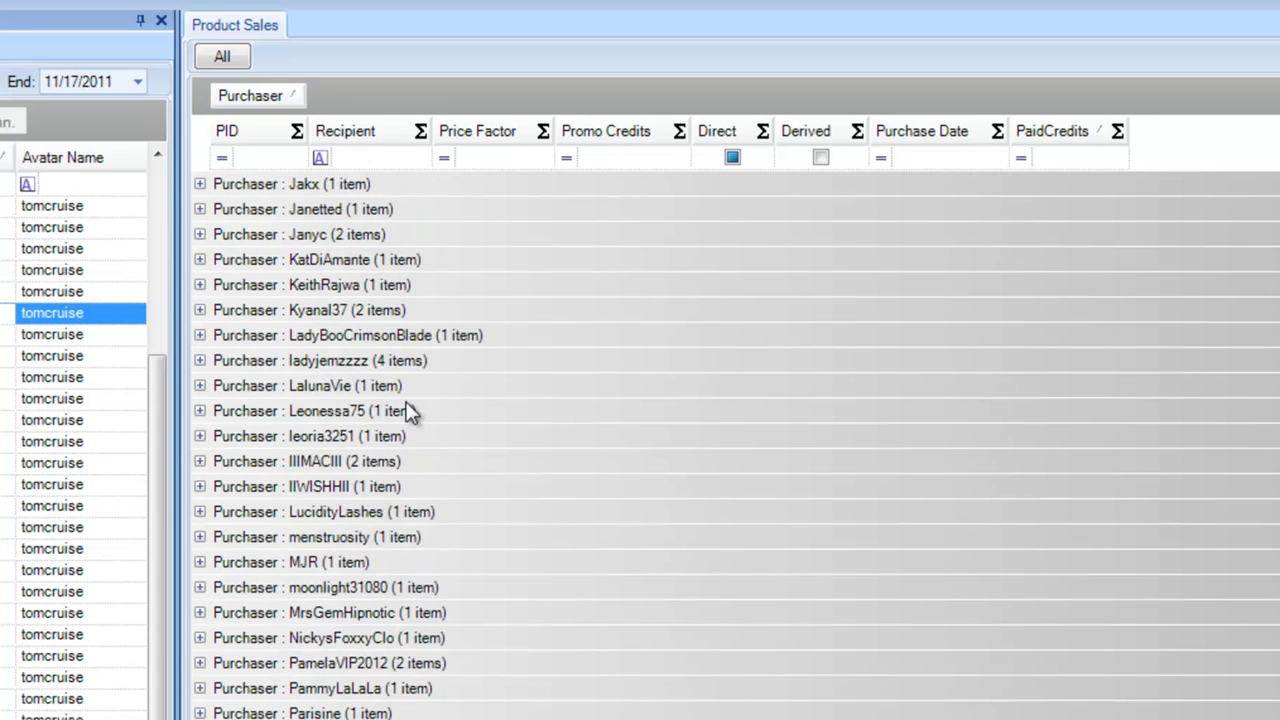
scroll(408, 411, "up", 9)
left_click(276, 96)
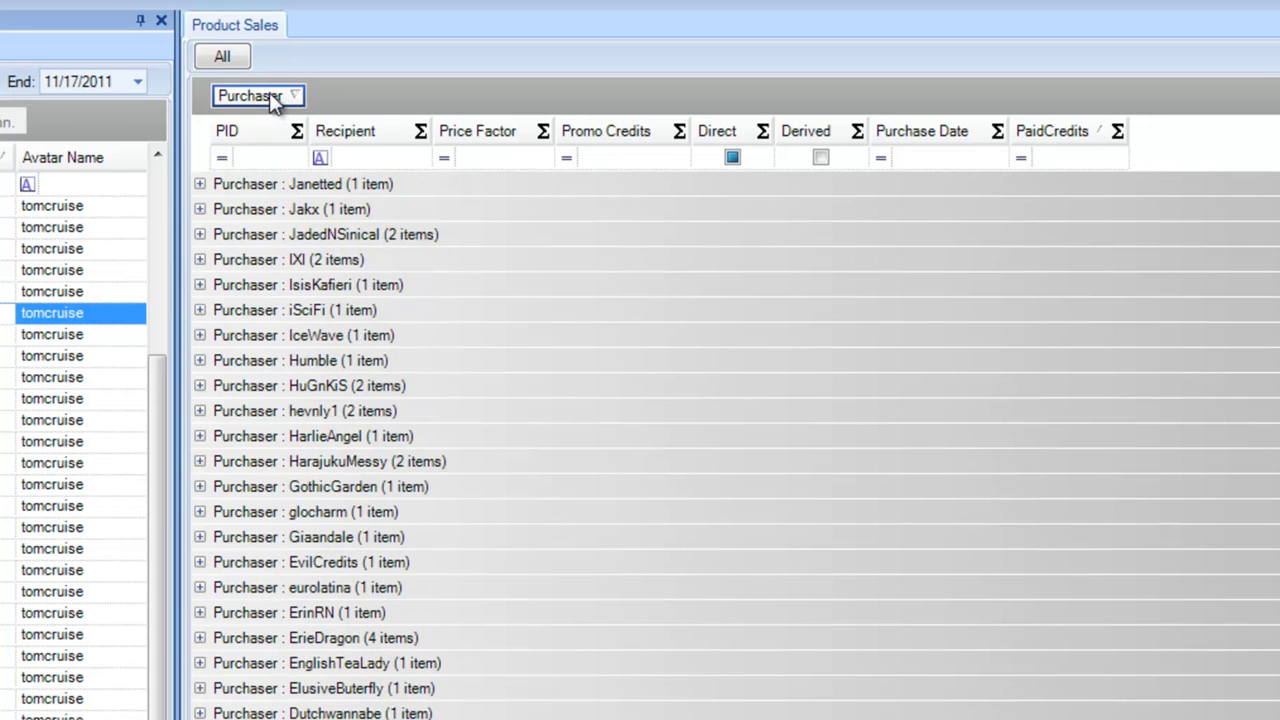
scroll(400, 400, "up", 10)
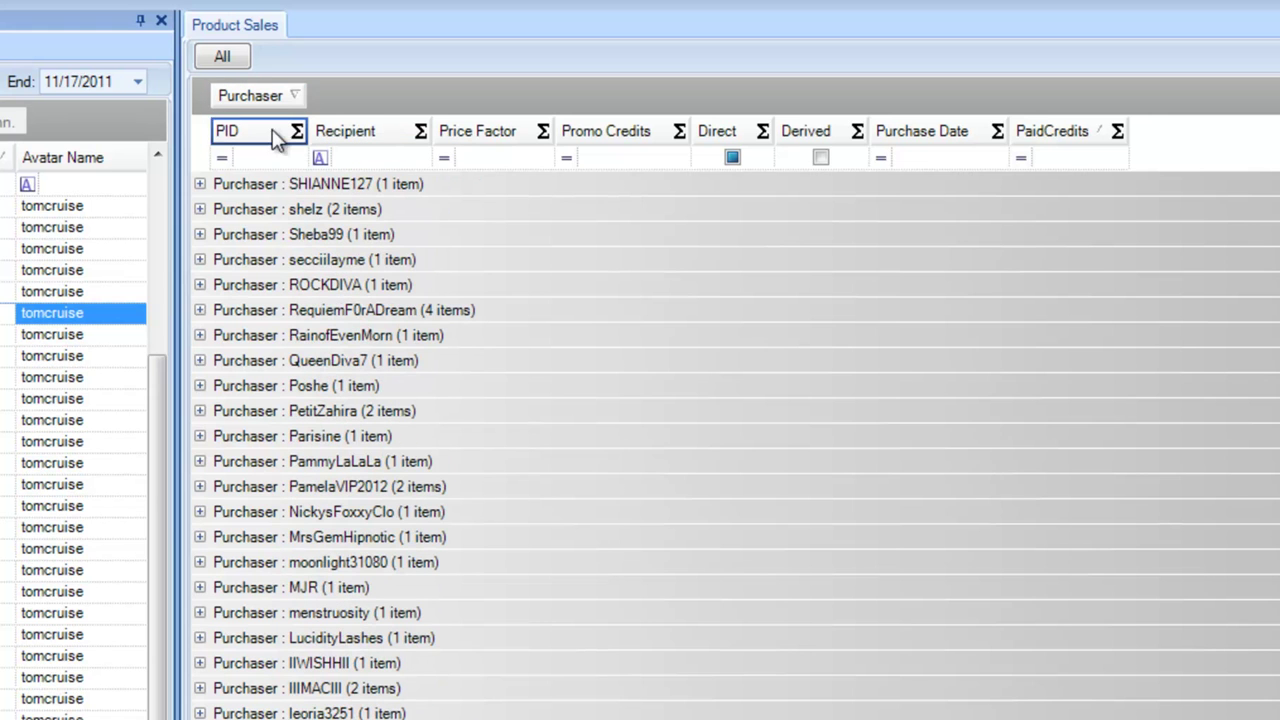
scroll(334, 265, "up", 6)
scroll(335, 264, "down", 7)
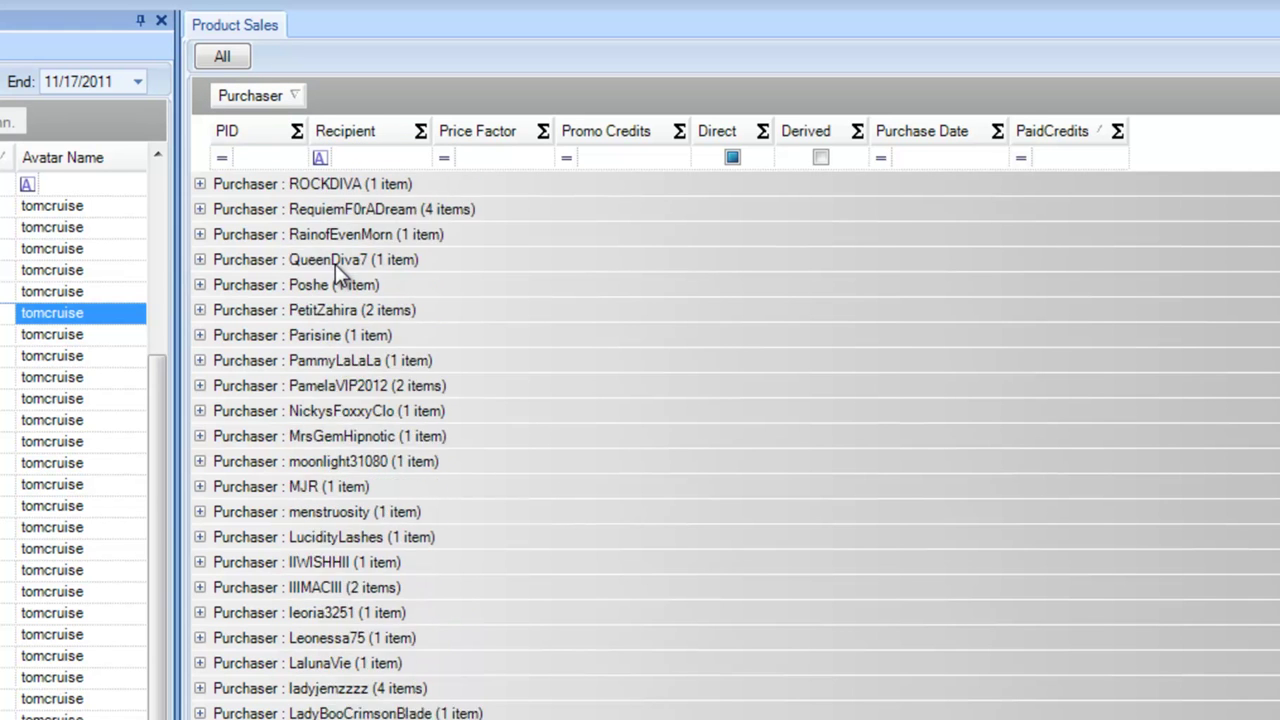
scroll(335, 264, "down", 8)
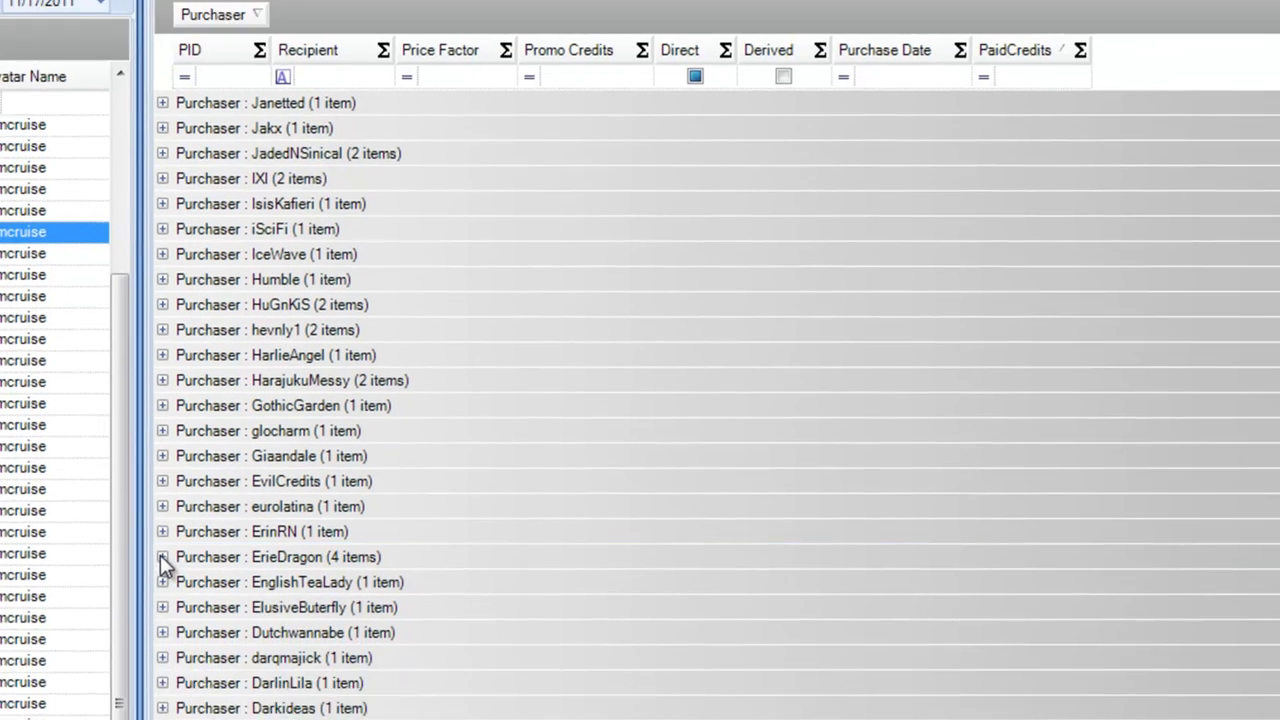
left_click(200, 638)
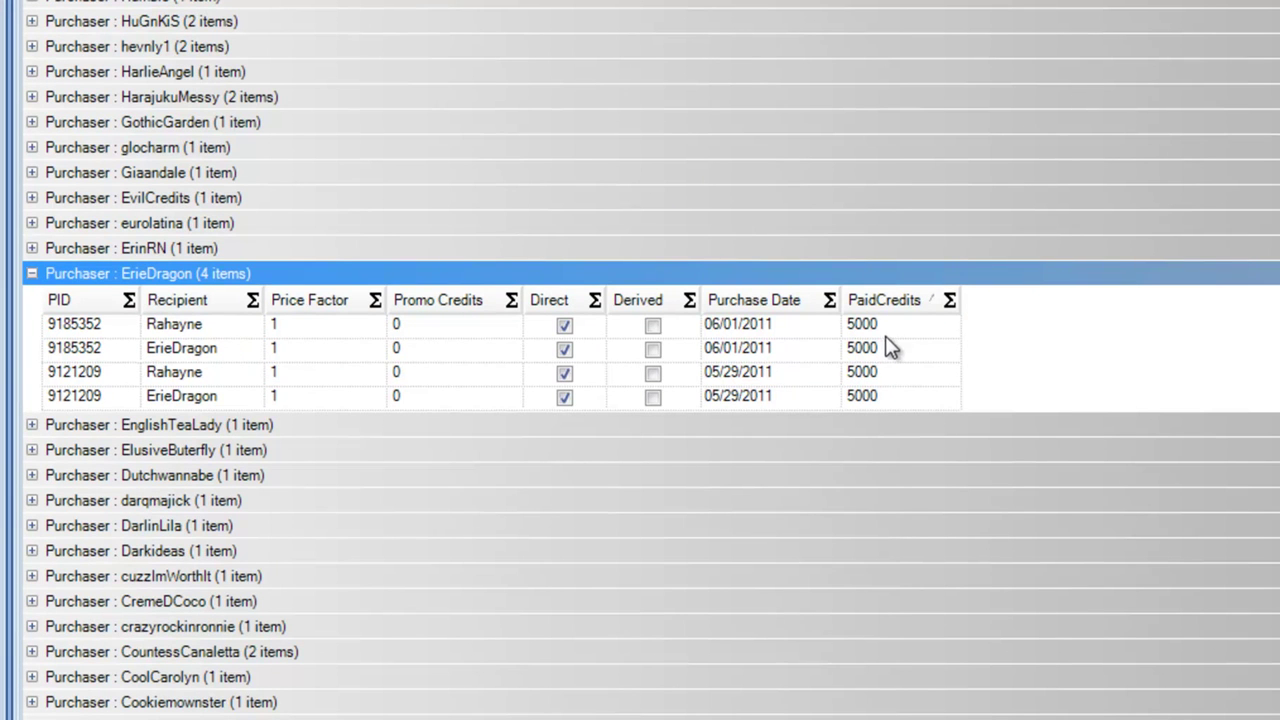
left_click(31, 273)
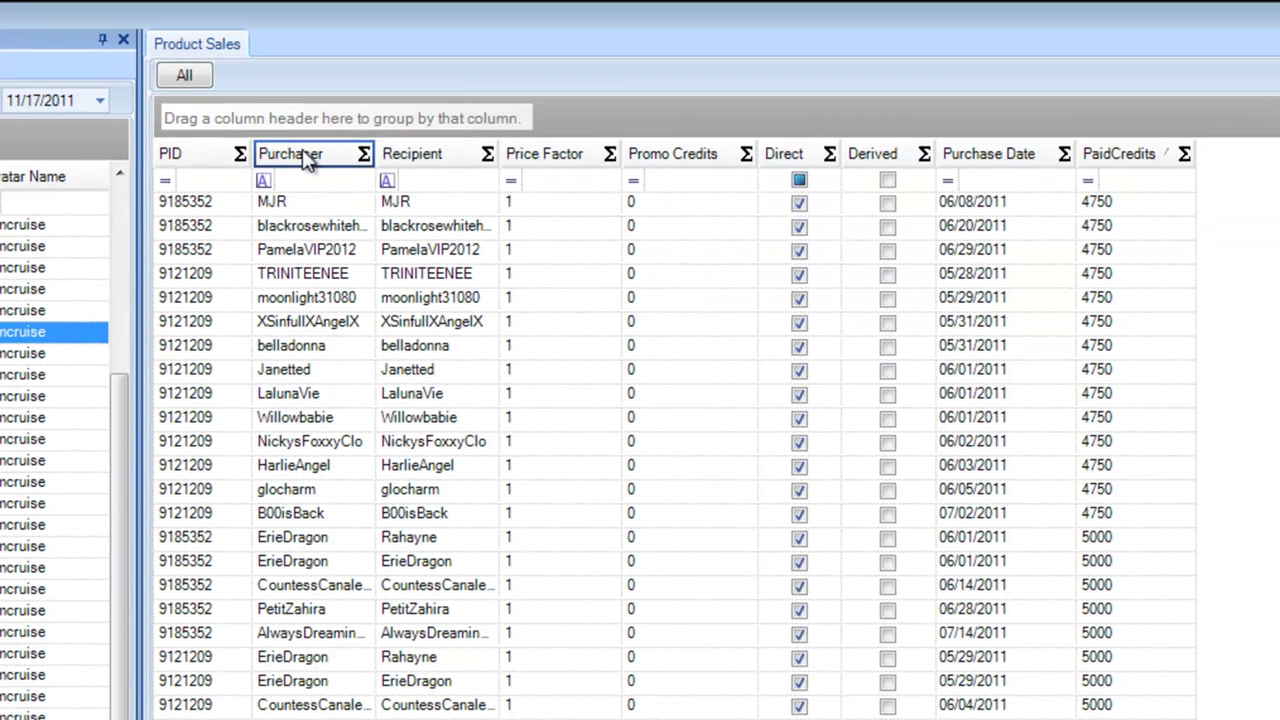
left_click_drag(416, 160, 395, 125)
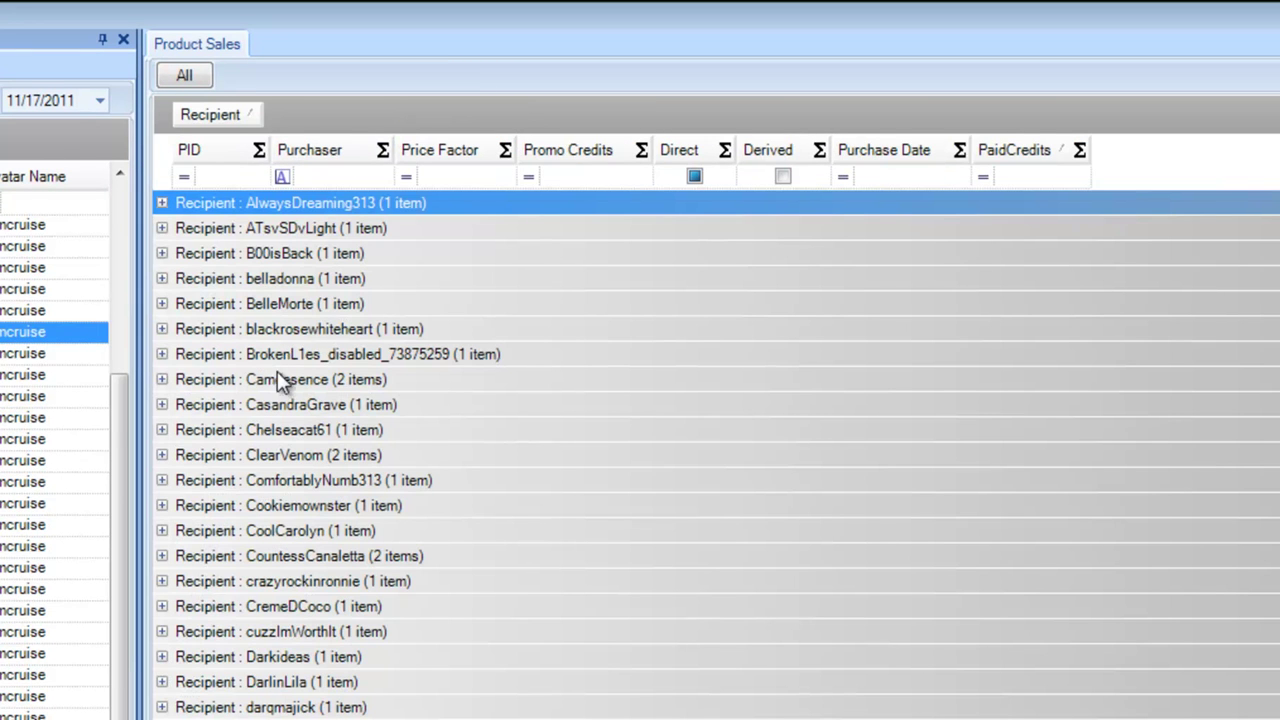
left_click(161, 379)
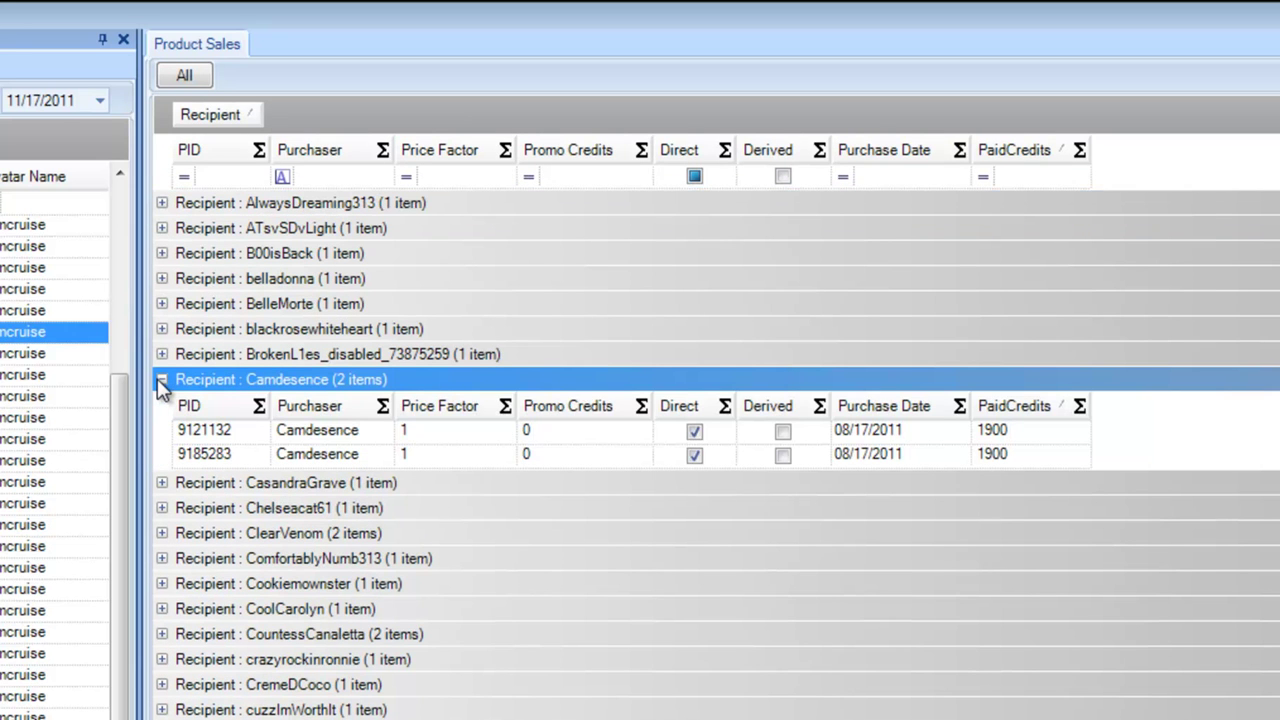
left_click(161, 379)
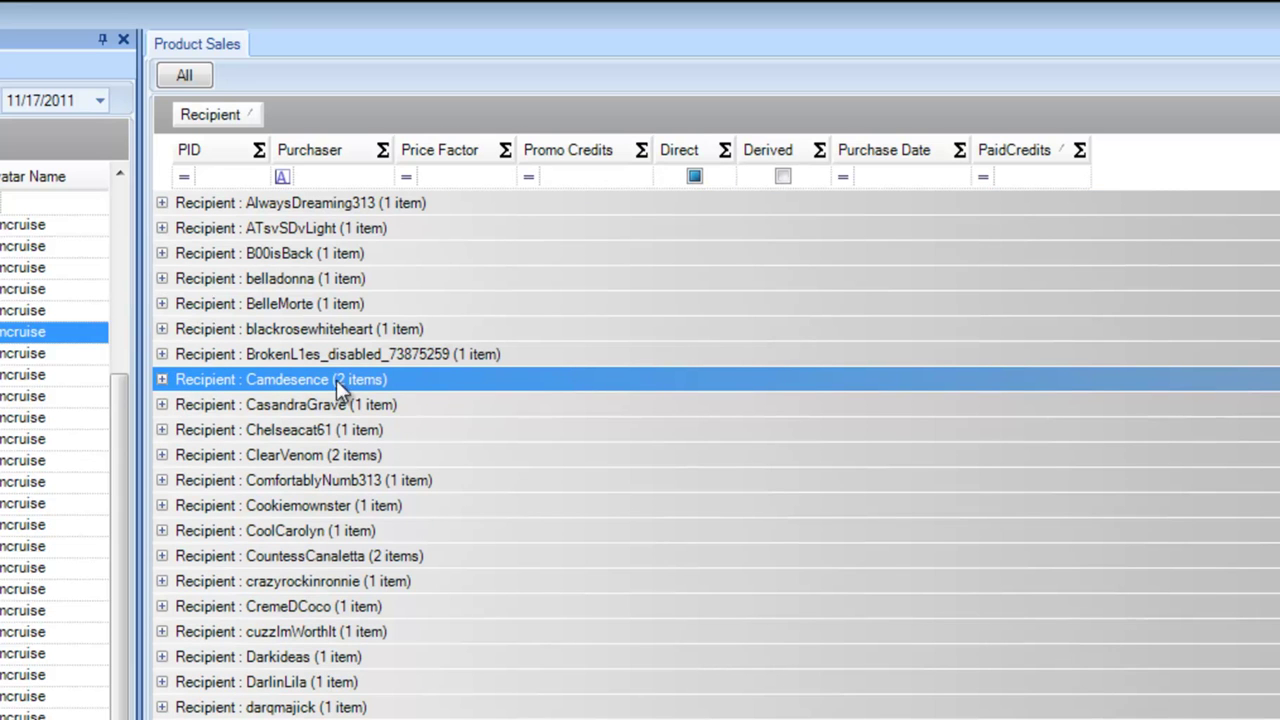
left_click_drag(237, 124, 397, 148)
left_click_drag(408, 155, 412, 160)
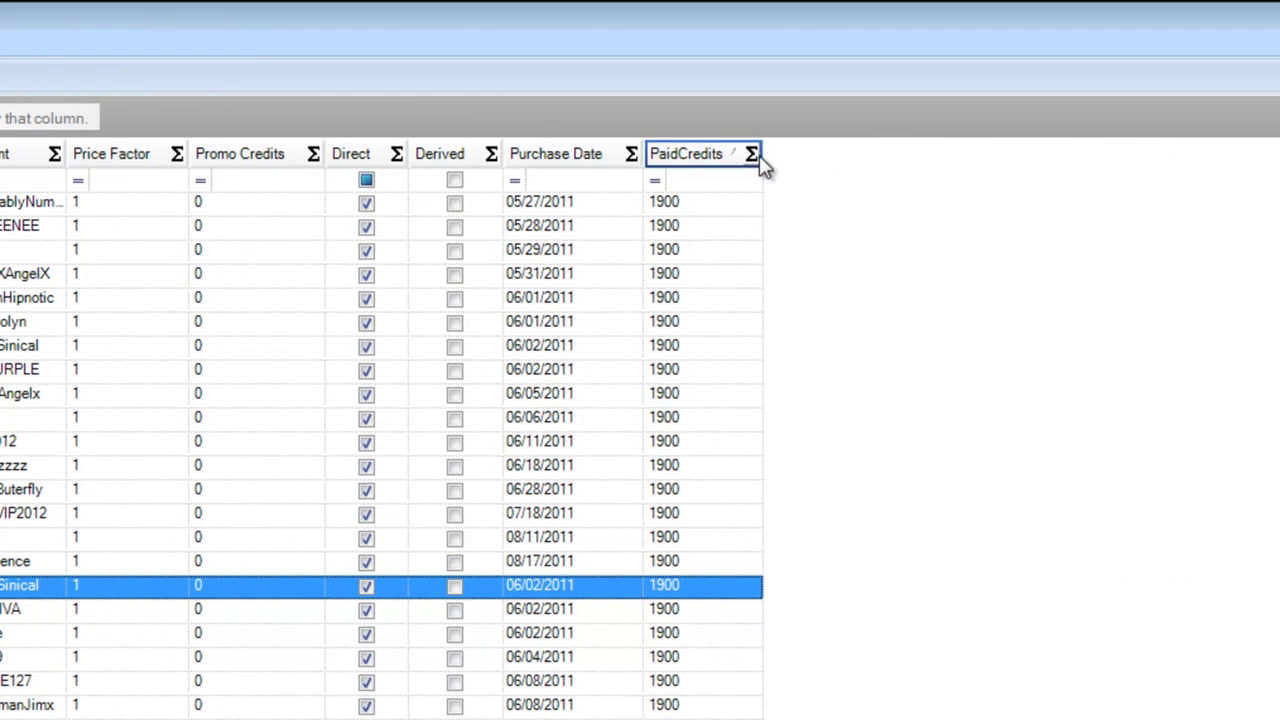
Step: Add a PaidCredits Sum grand summary totalling 1958442
left_click(752, 156)
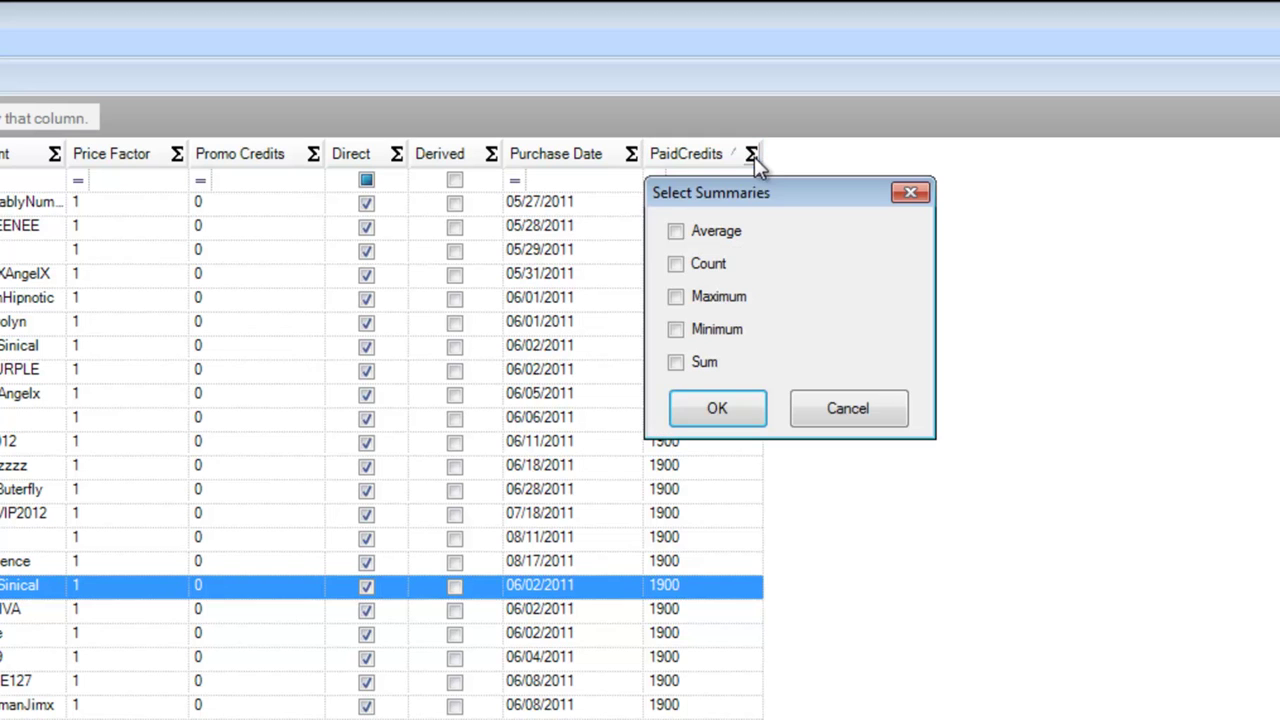
left_click(677, 364)
left_click(695, 404)
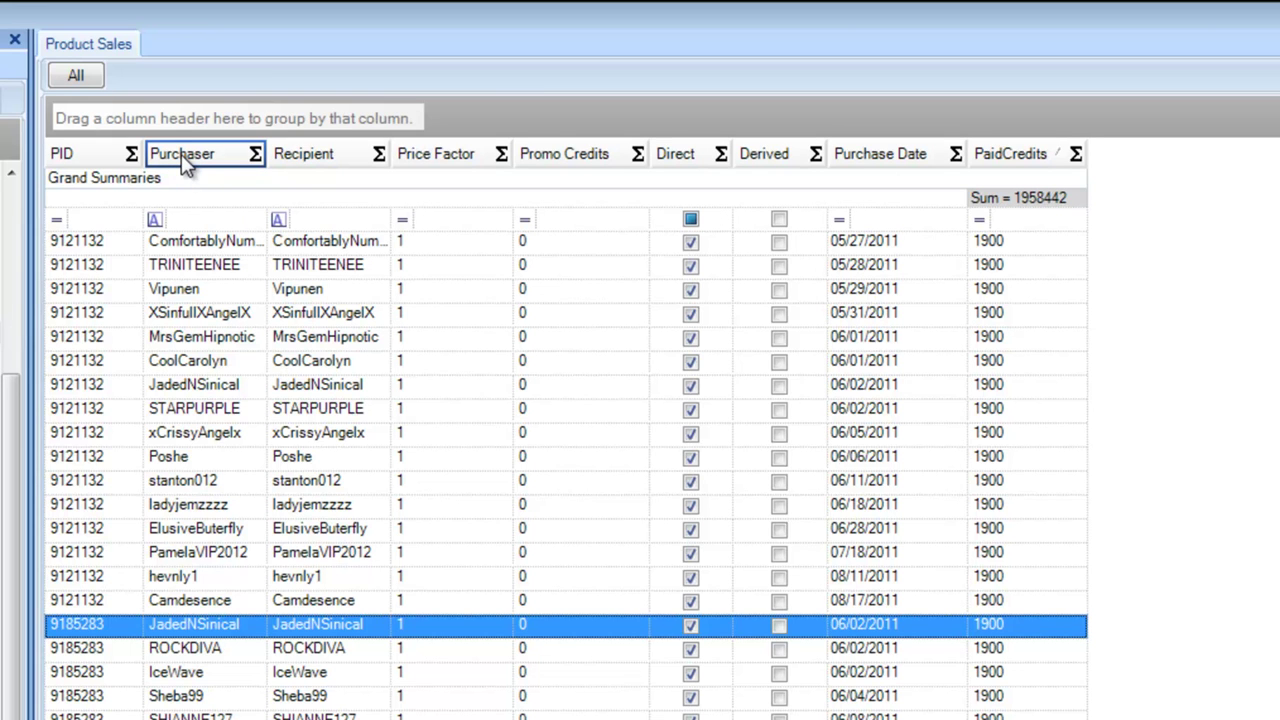
Step: Group the sales by Purchaser, sorted by PaidCredits descending
left_click_drag(181, 154, 176, 122)
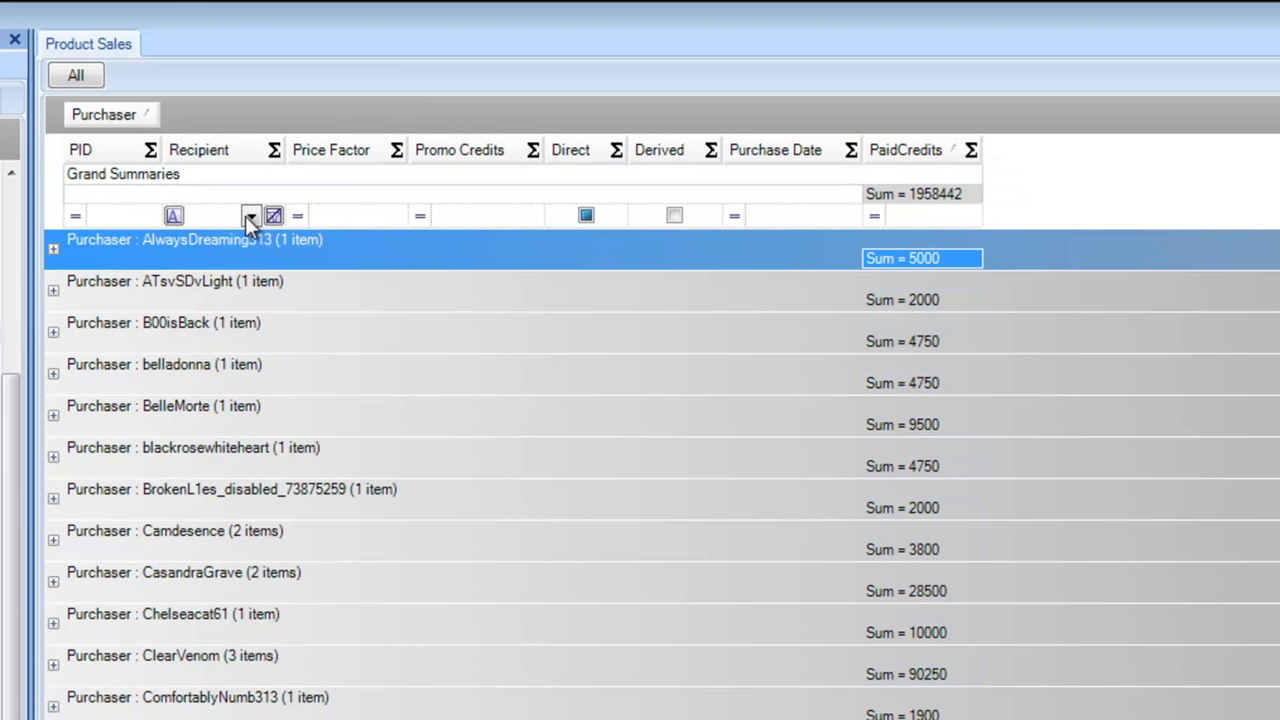
left_click(925, 152)
scroll(820, 577, "down", 3)
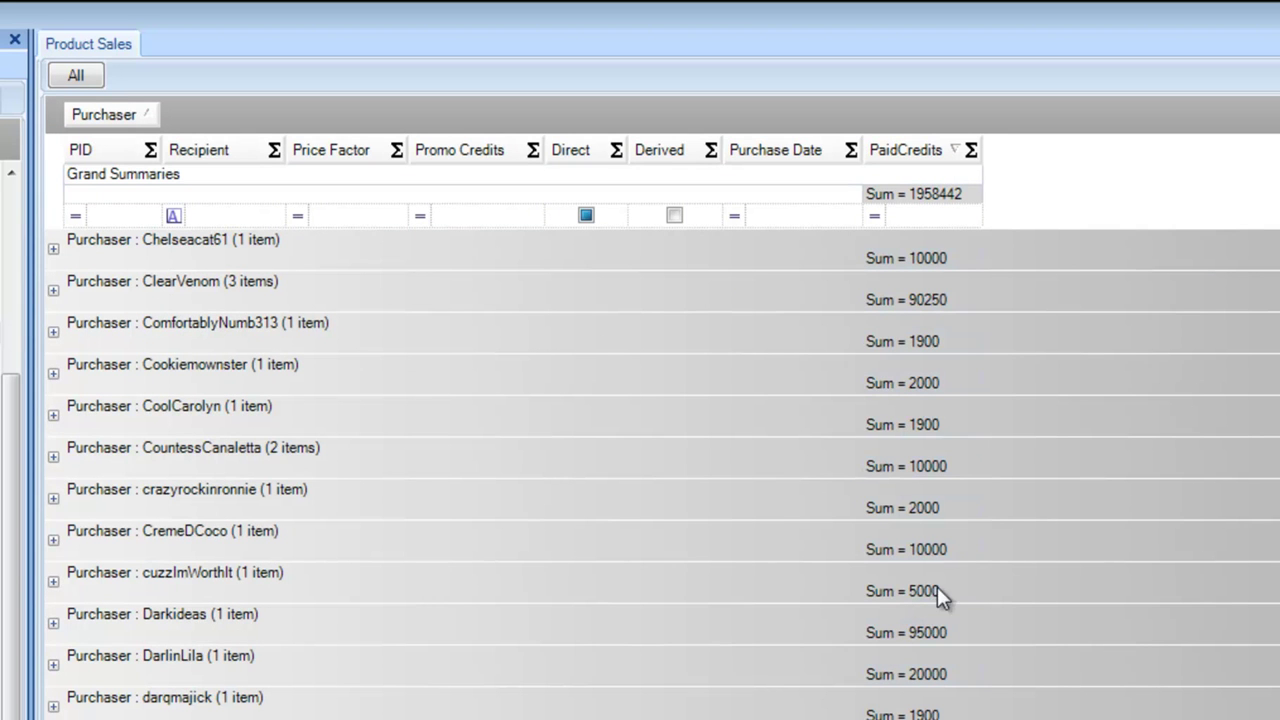
left_click(414, 625)
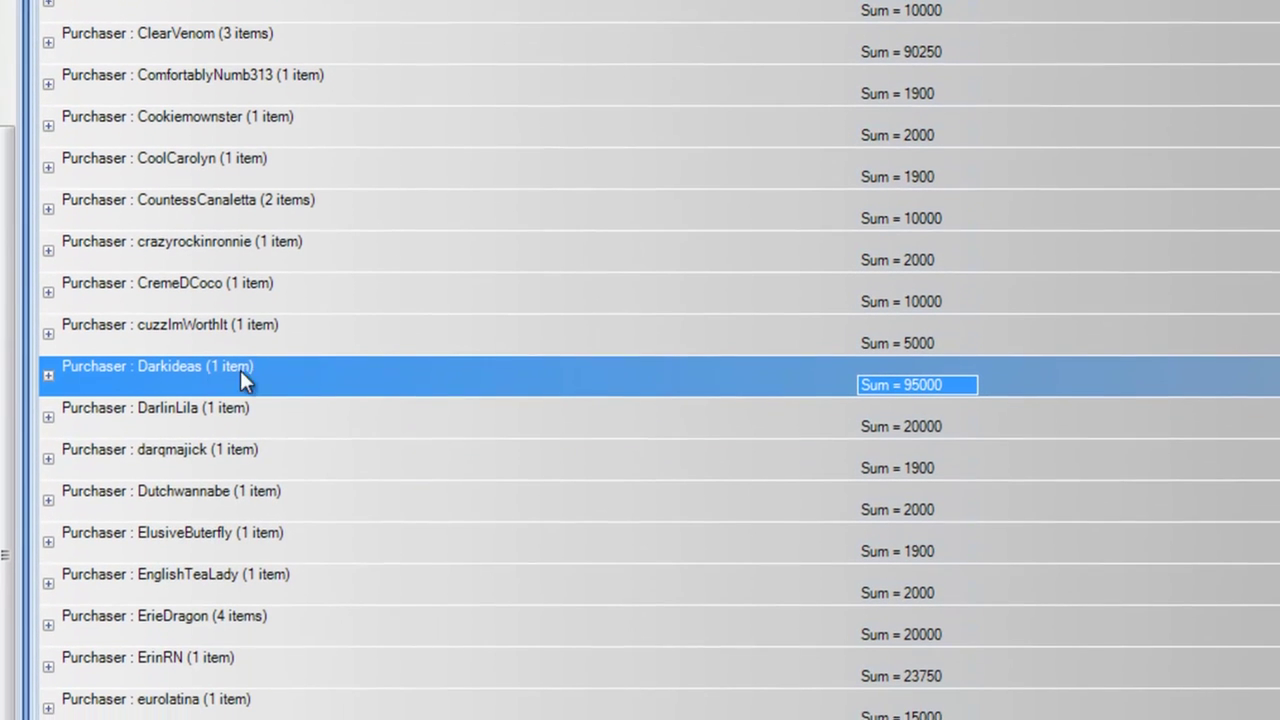
left_click(48, 375)
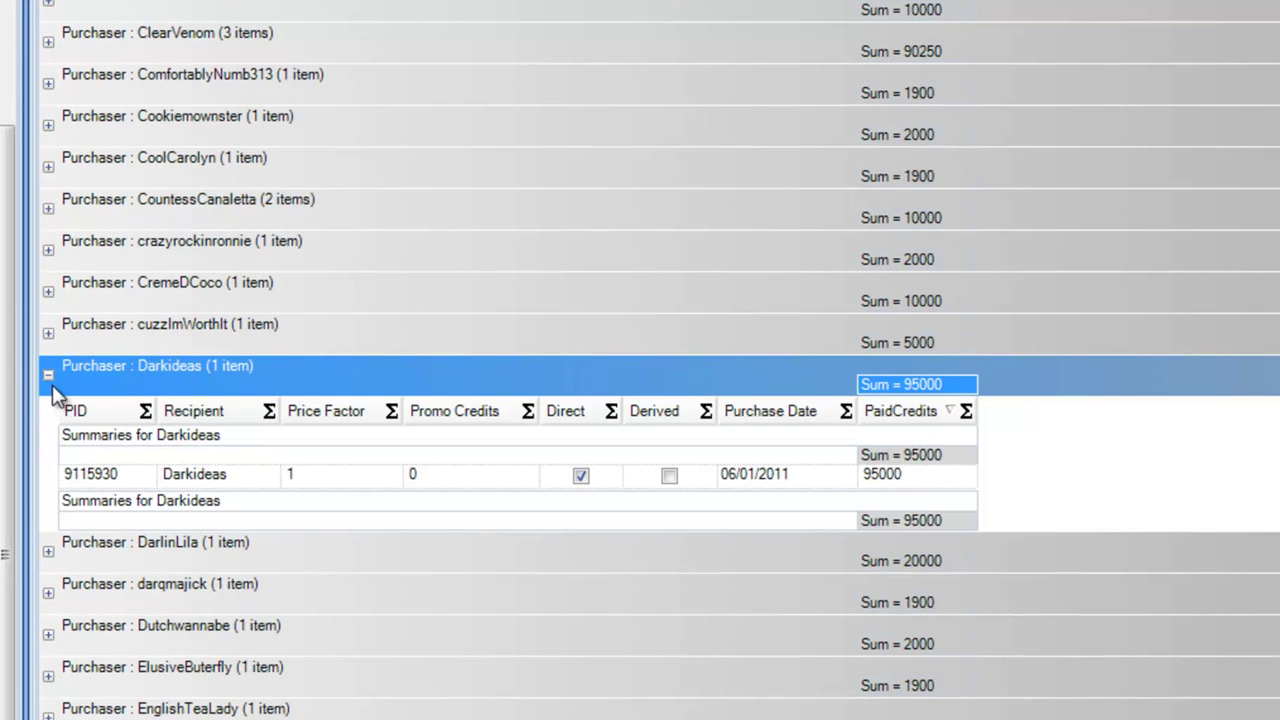
left_click(48, 375)
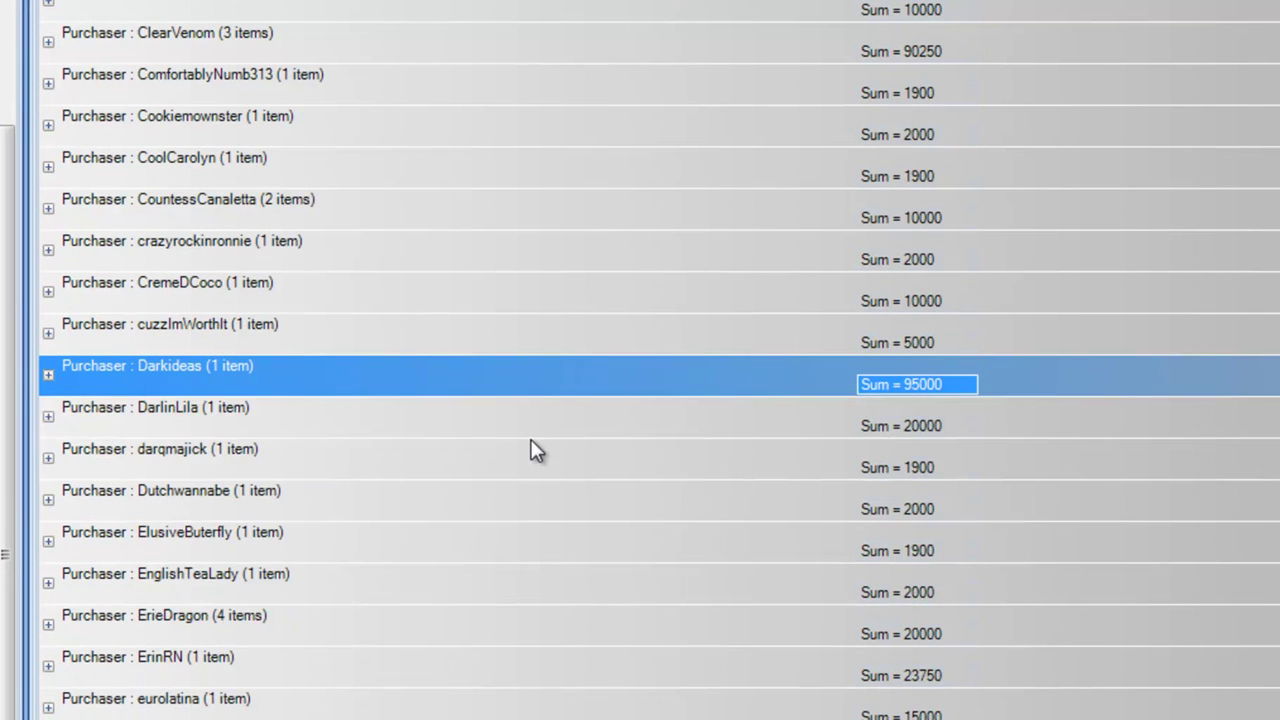
scroll(530, 450, "down", 5)
scroll(527, 435, "down", 3)
scroll(524, 424, "up", 4)
scroll(523, 421, "up", 1)
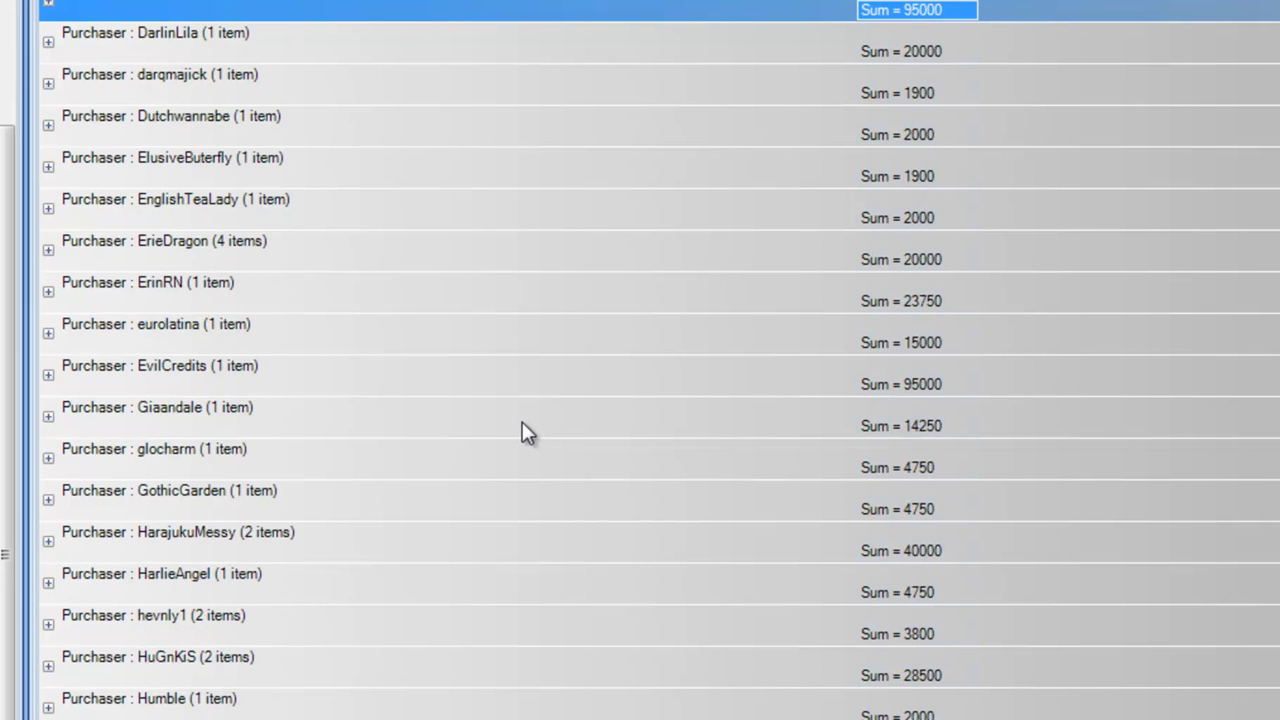
left_click(48, 250)
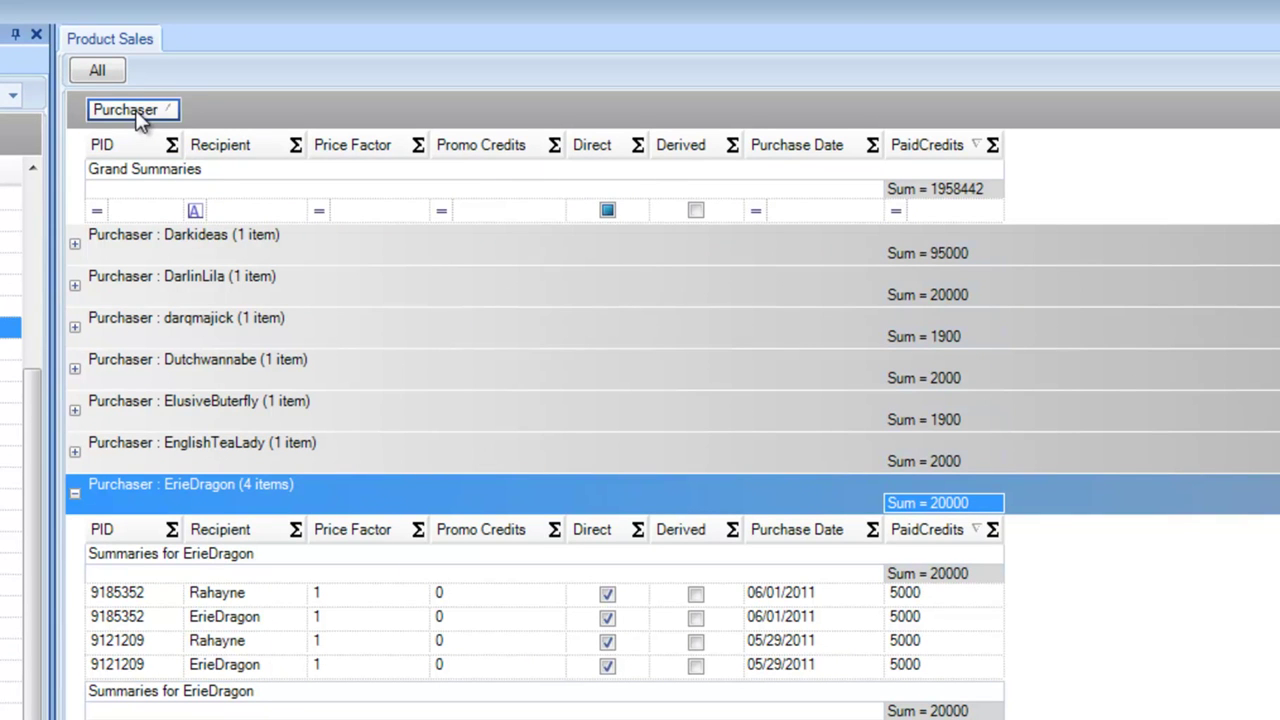
Step: Remove the Purchaser grouping to return to a flat sales list
left_click_drag(140, 118, 205, 150)
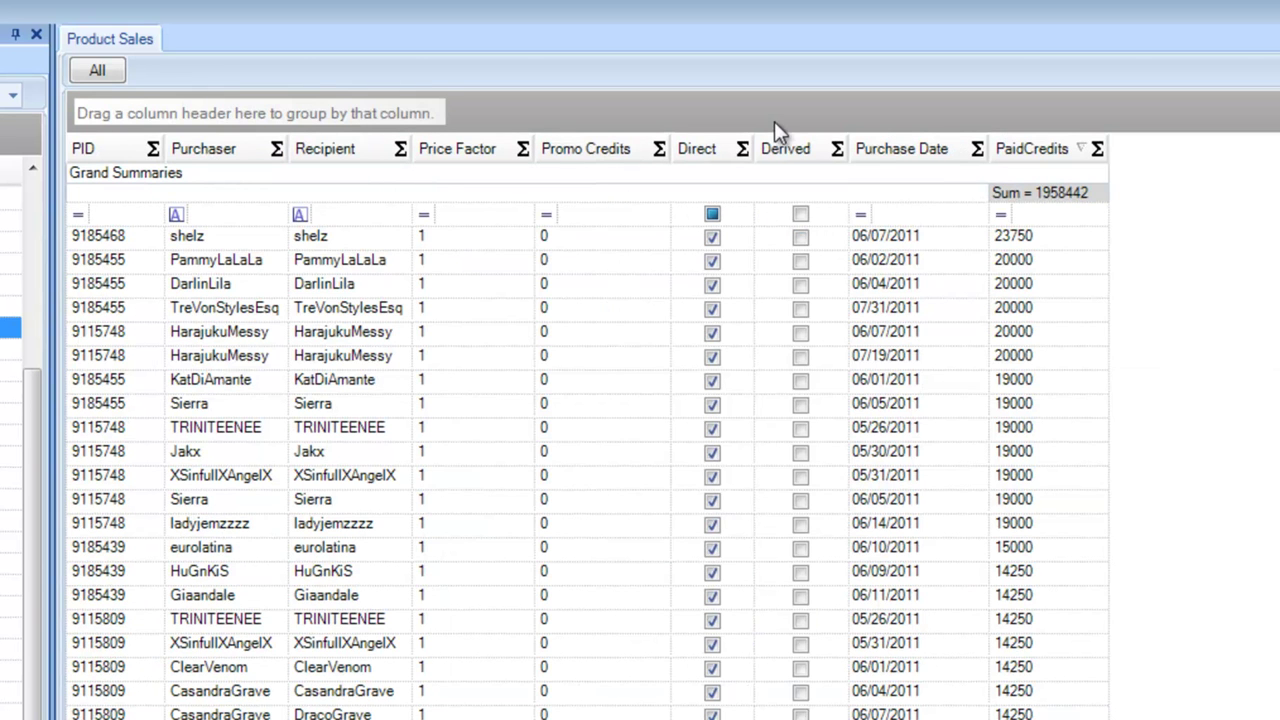